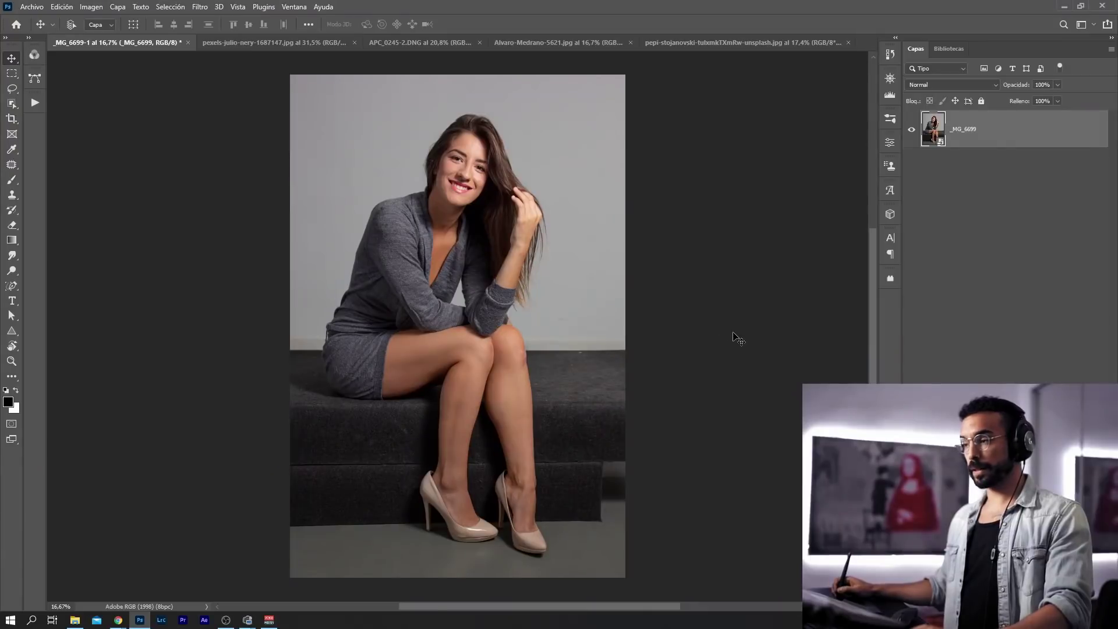
Select the seated woman with the Object Selection tool and subtract the background gap between her torso and bent arm
left_click_drag(273, 106, 663, 564)
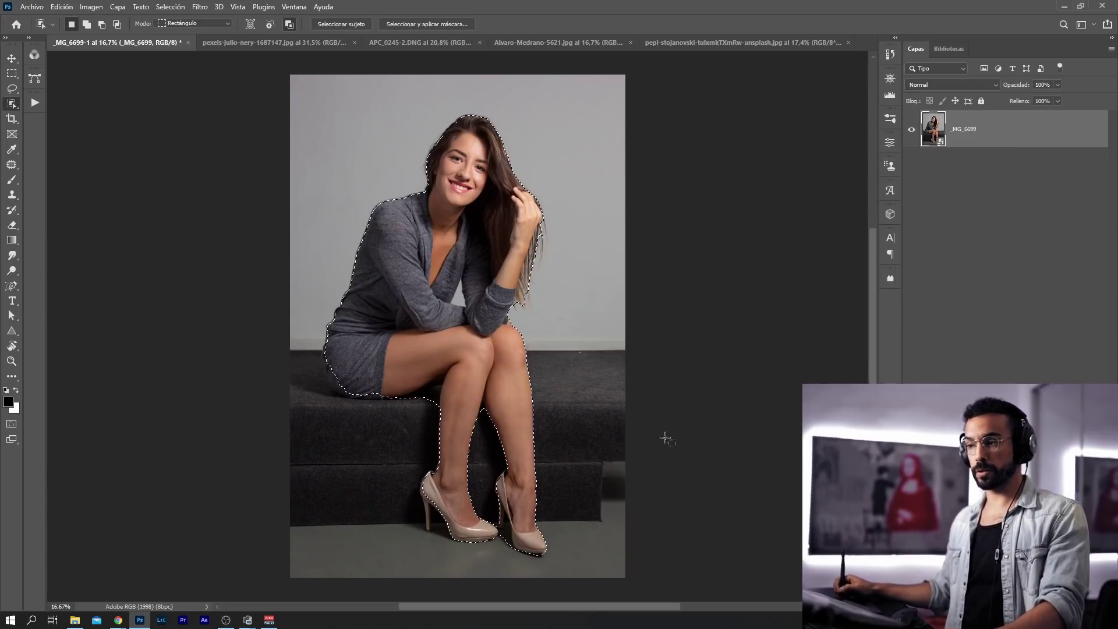
left_click_drag(456, 290, 532, 287)
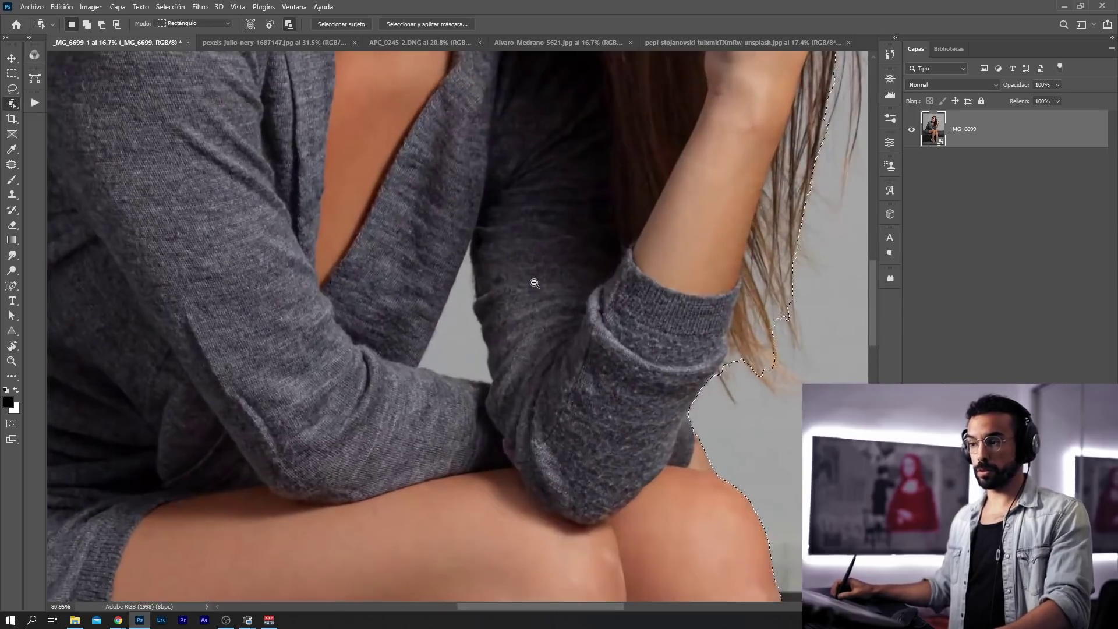
left_click_drag(364, 220, 558, 411)
left_click_drag(543, 332, 507, 309)
left_click_drag(531, 222, 543, 418)
key("q")
key("q")
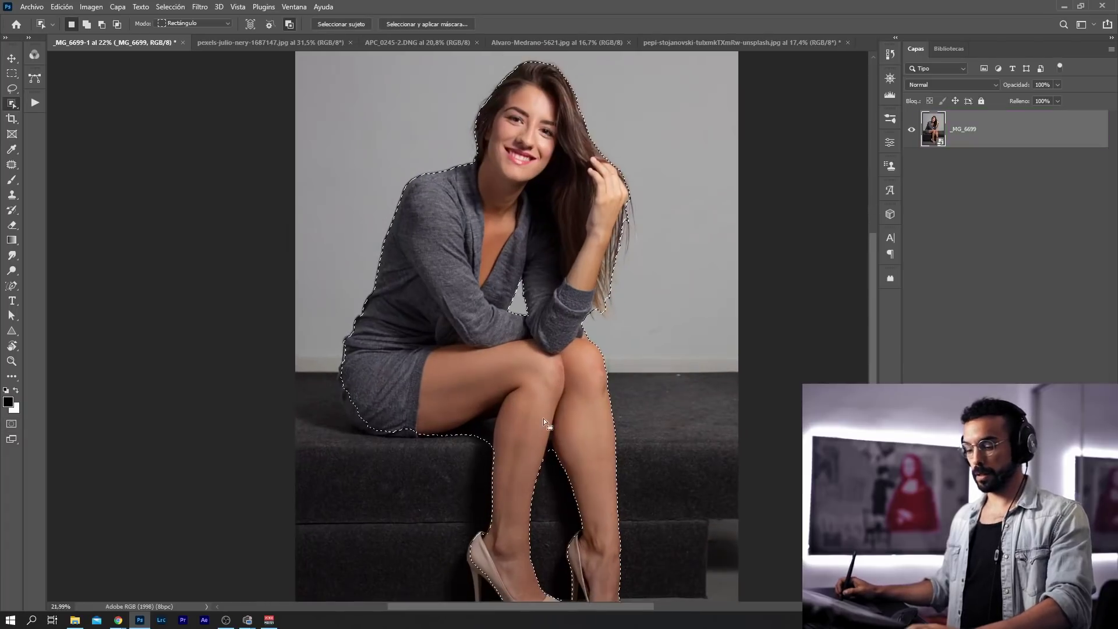
Add the whole bench and floor area to the woman's selection as a rectangle and check it in Quick Mask mode
key("m")
scroll(304, 375, "down", 2)
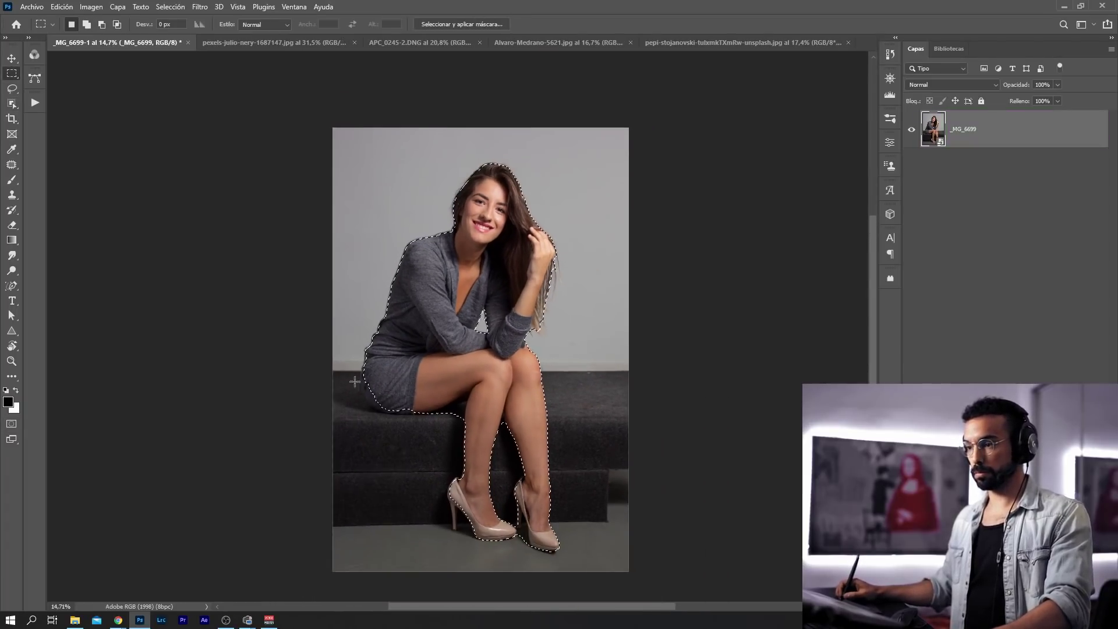
left_click_drag(304, 371, 759, 625)
key("ctrl+d")
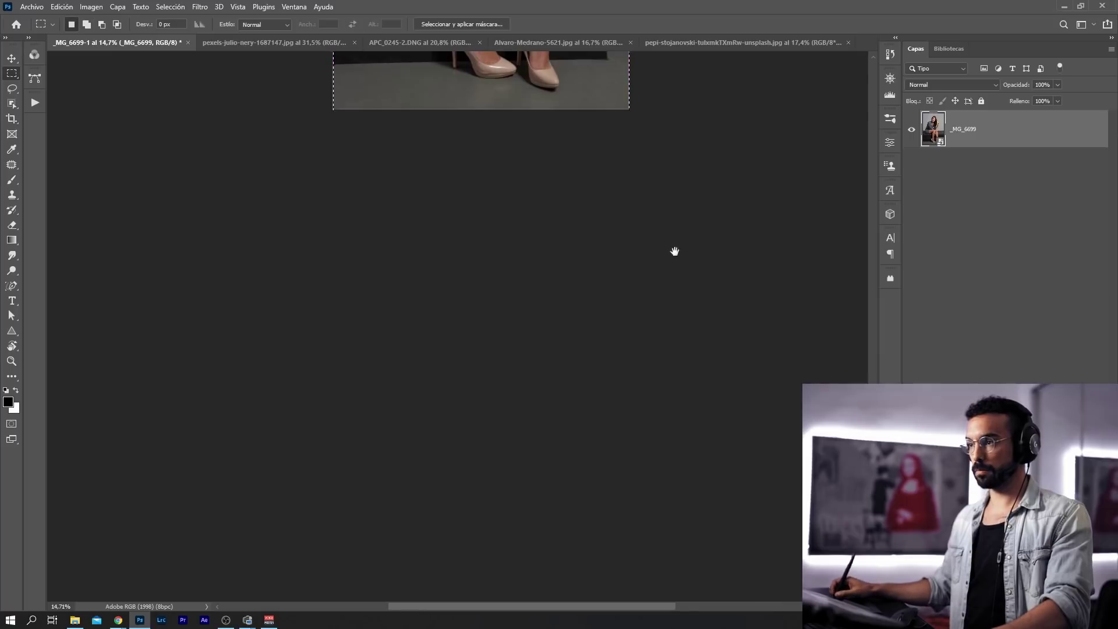
left_click_drag(698, 262, 692, 568)
key("q")
key("x")
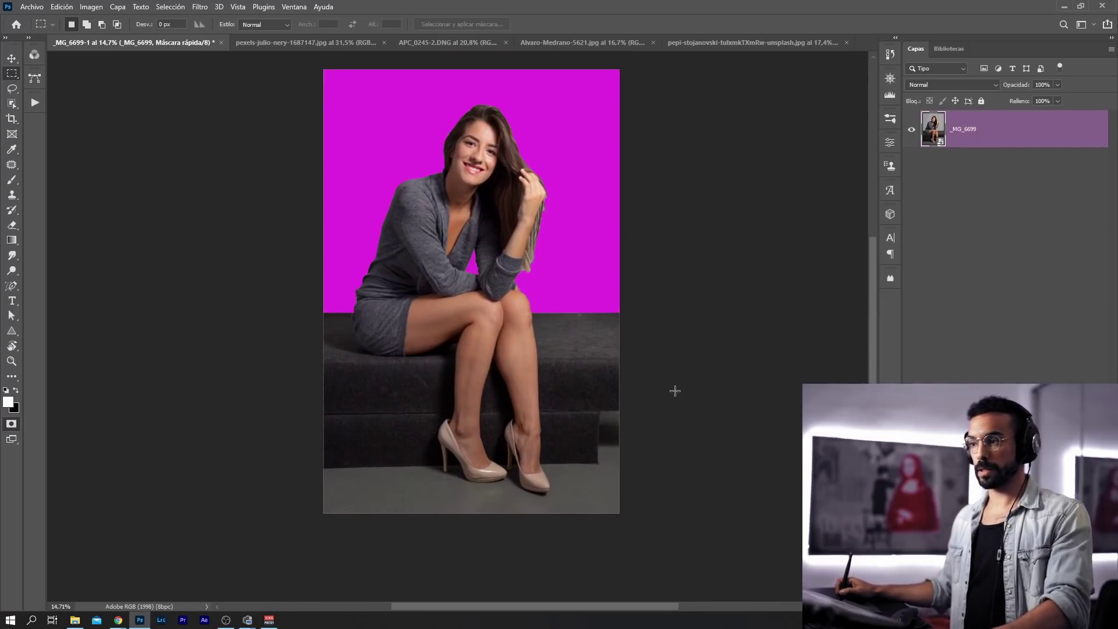
key("q")
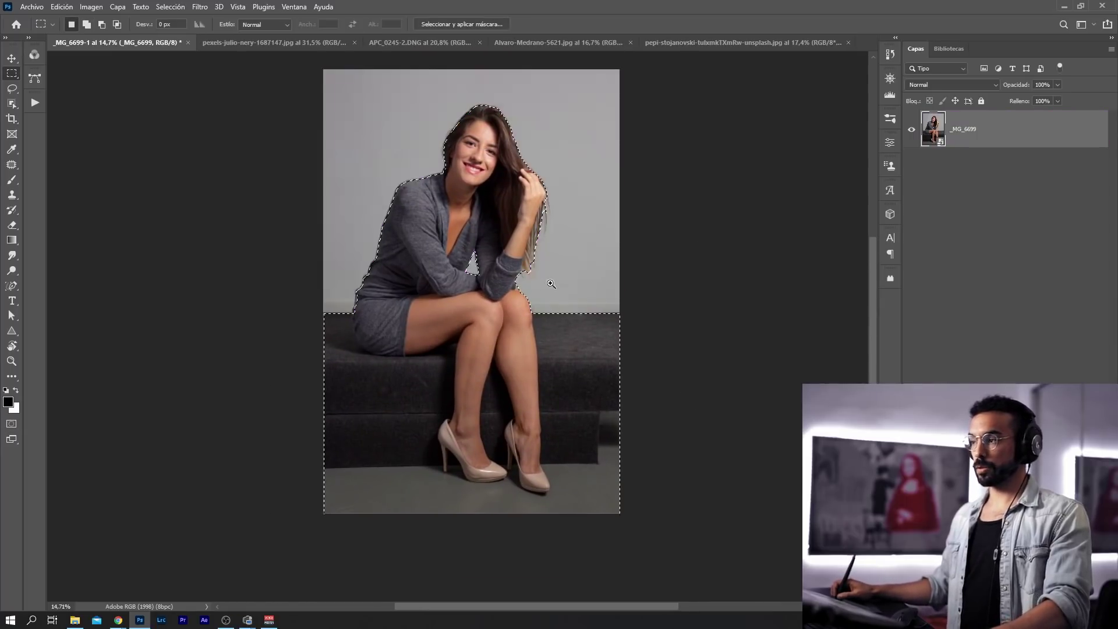
Open the selection in Select and Mask and set the preview to En negro
scroll(582, 283, "up", 3)
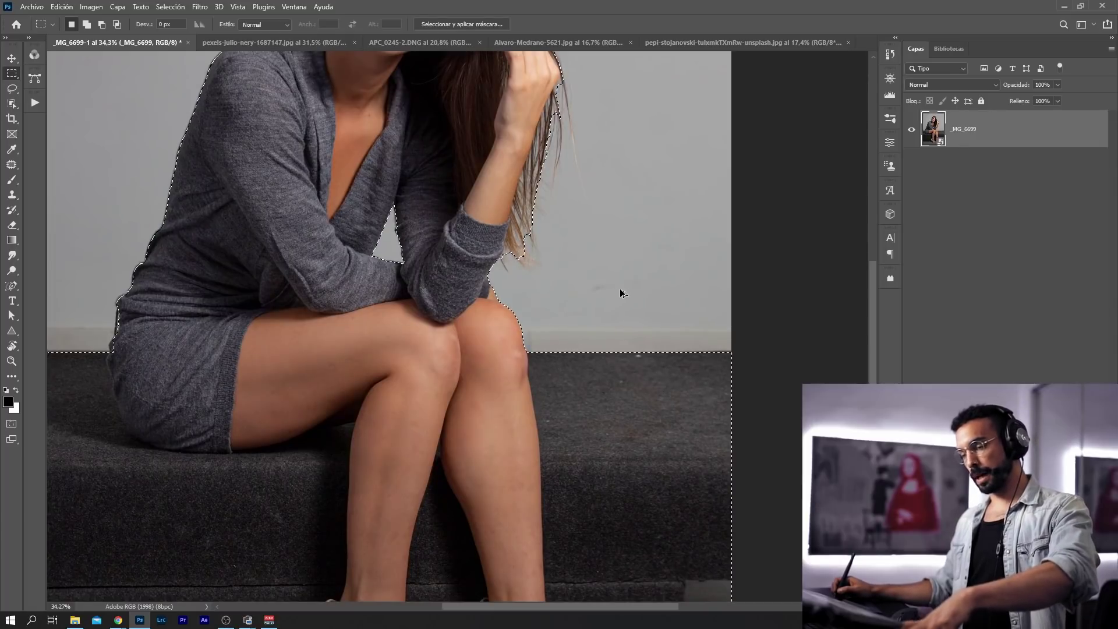
key("ctrl+alt+r")
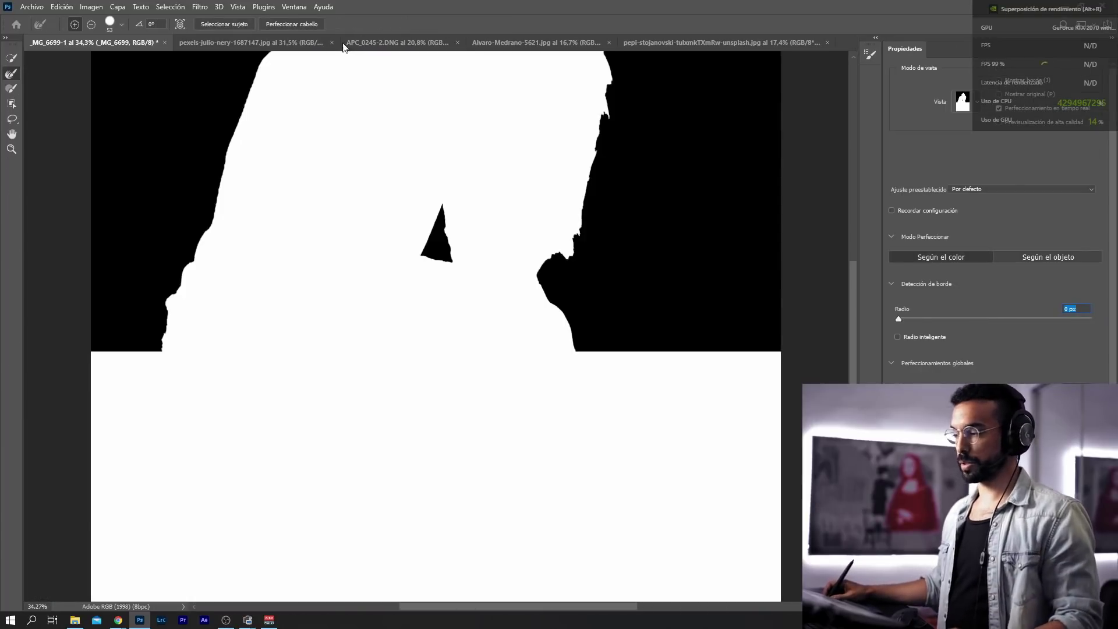
left_click_drag(647, 362, 633, 393)
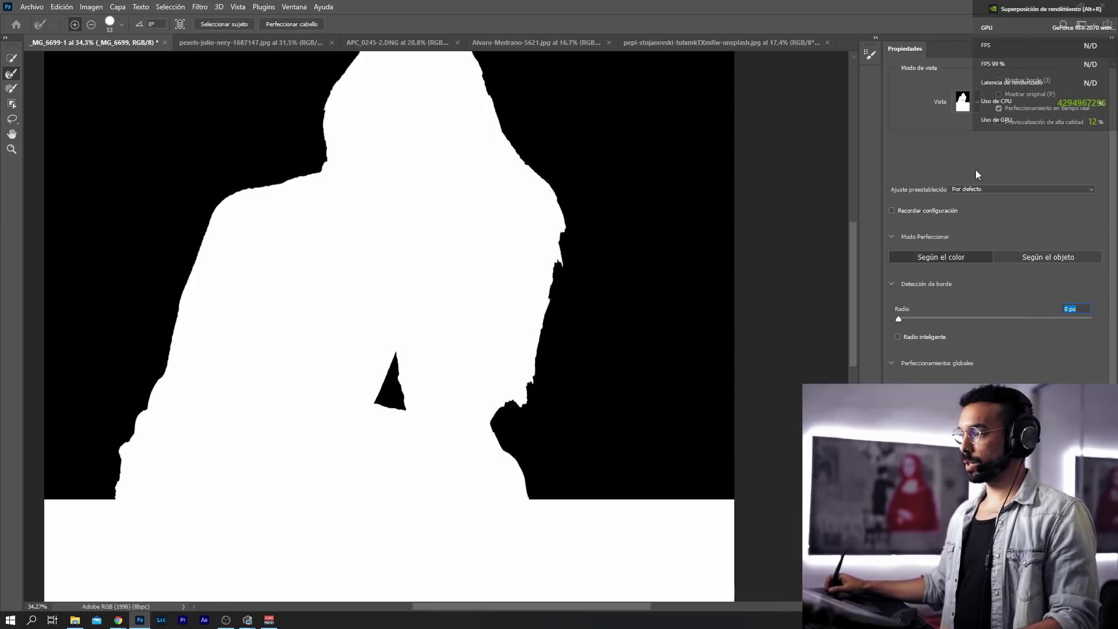
key("alt+r")
left_click(978, 102)
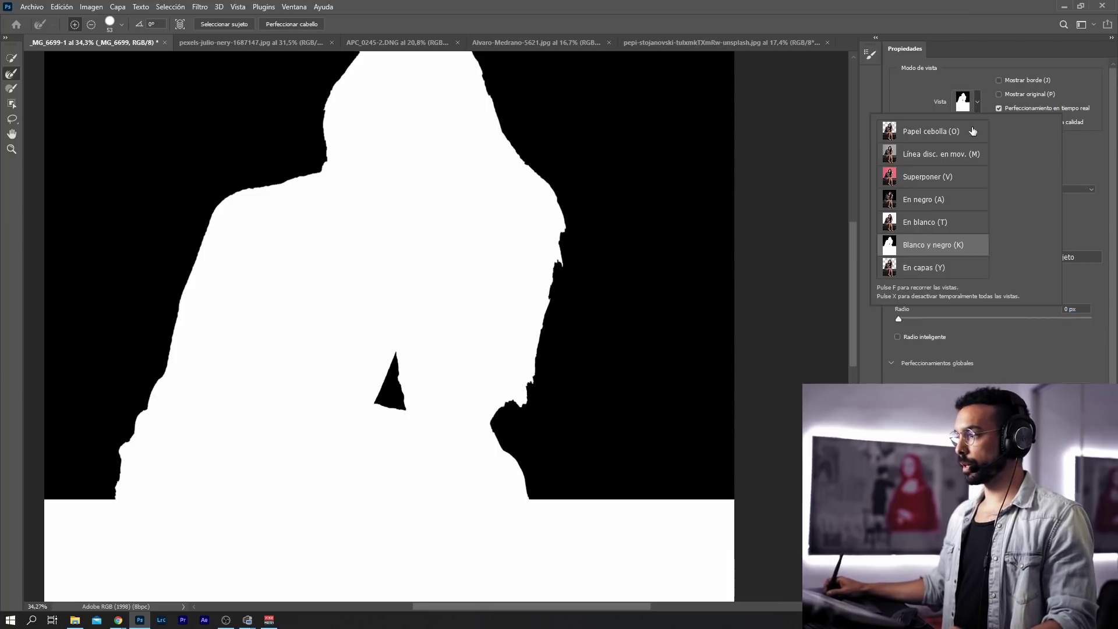
left_click(915, 200)
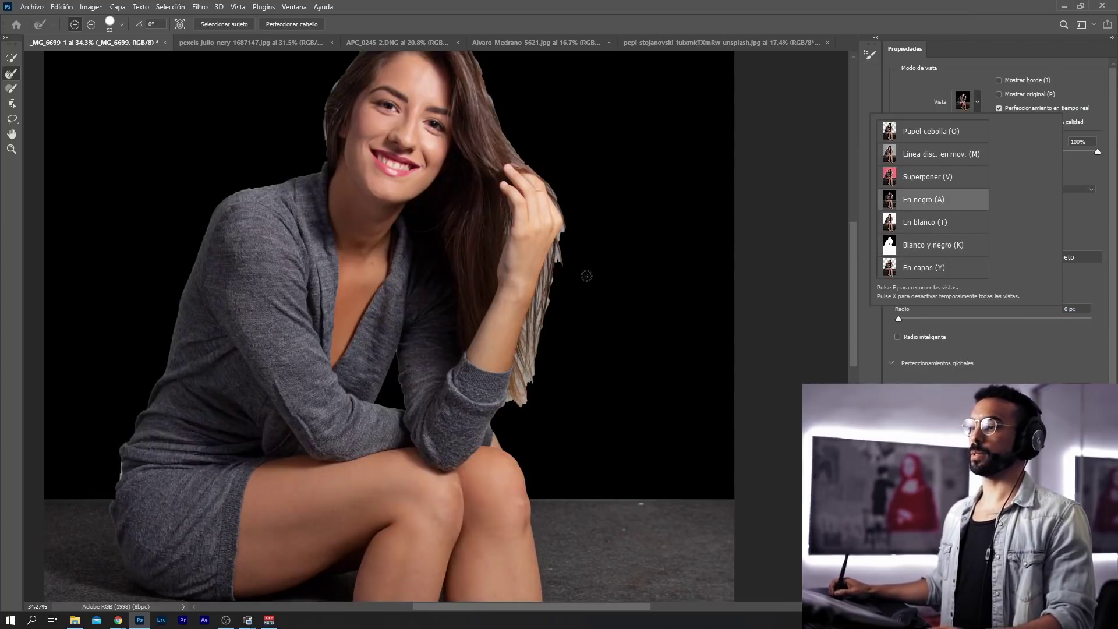
Brush along the hair strands beside the raised hand and forearm with the Refine Edge brush
scroll(579, 234, "up", 2)
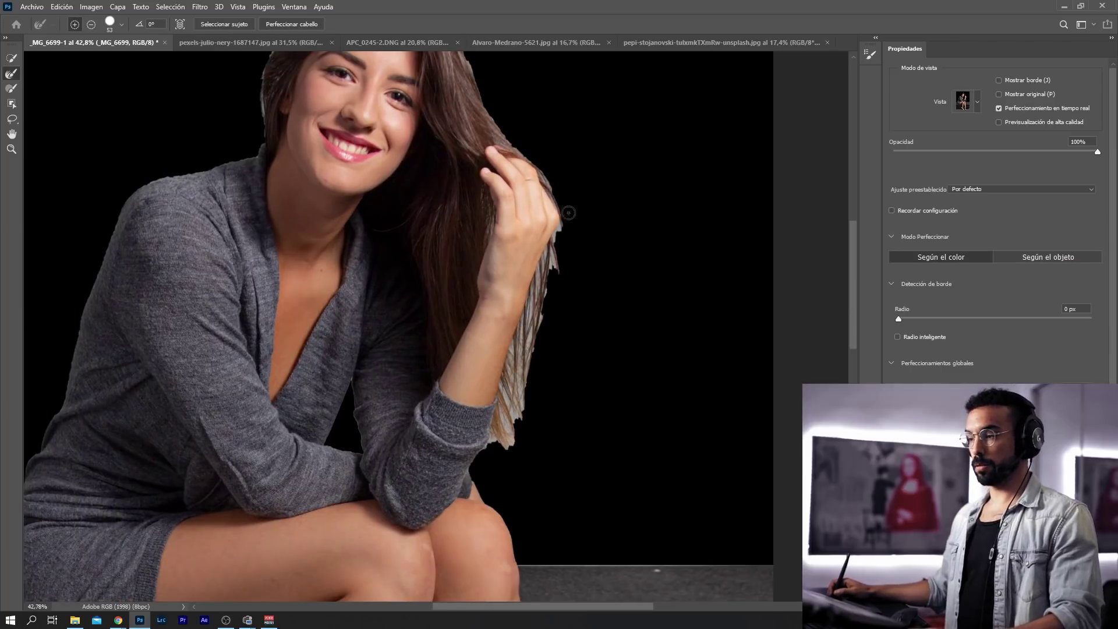
left_click_drag(539, 172, 567, 230)
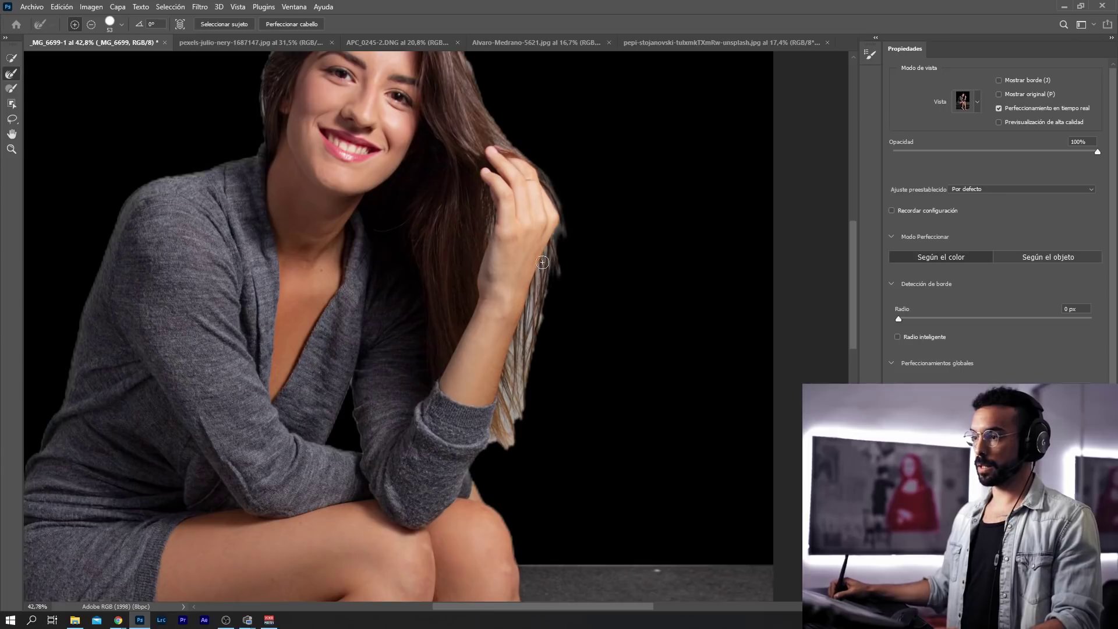
mouse_move(526, 360)
left_mouse_down()
mouse_move(526, 391)
mouse_move(509, 375)
mouse_move(523, 386)
mouse_move(519, 372)
mouse_move(505, 416)
left_mouse_up()
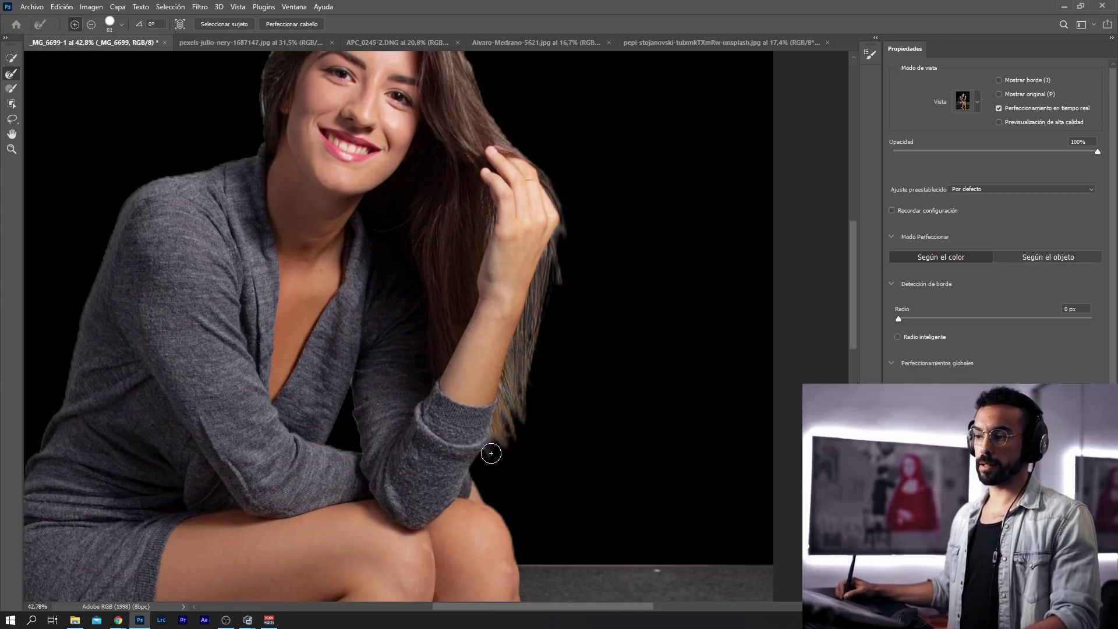
left_click_drag(546, 340, 540, 276)
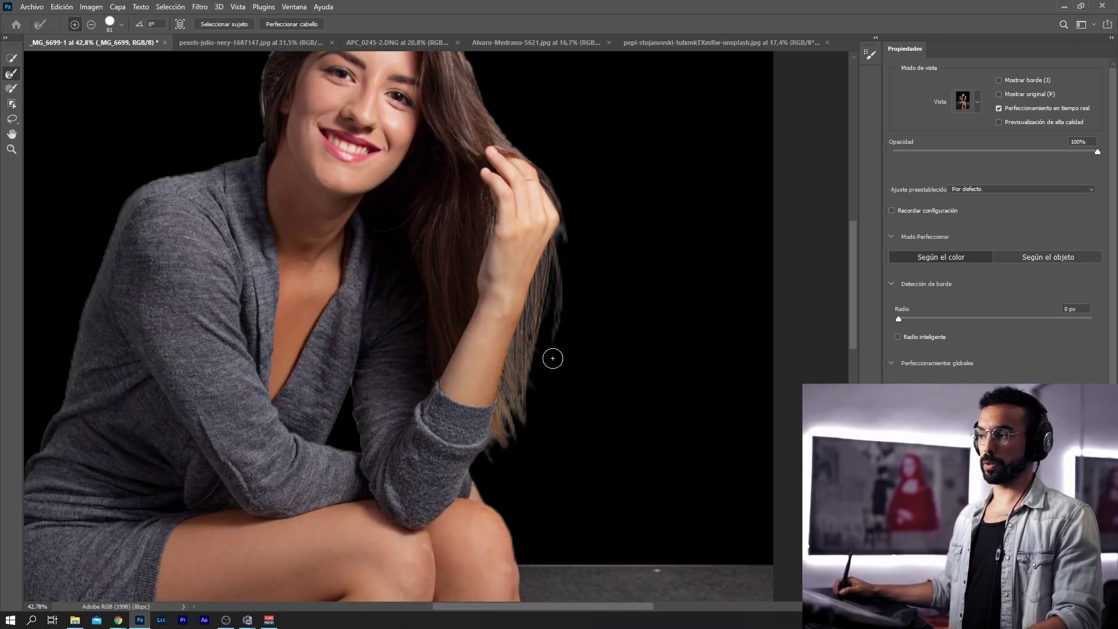
mouse_move(552, 358)
left_mouse_down()
mouse_move(491, 417)
mouse_move(511, 431)
left_mouse_up()
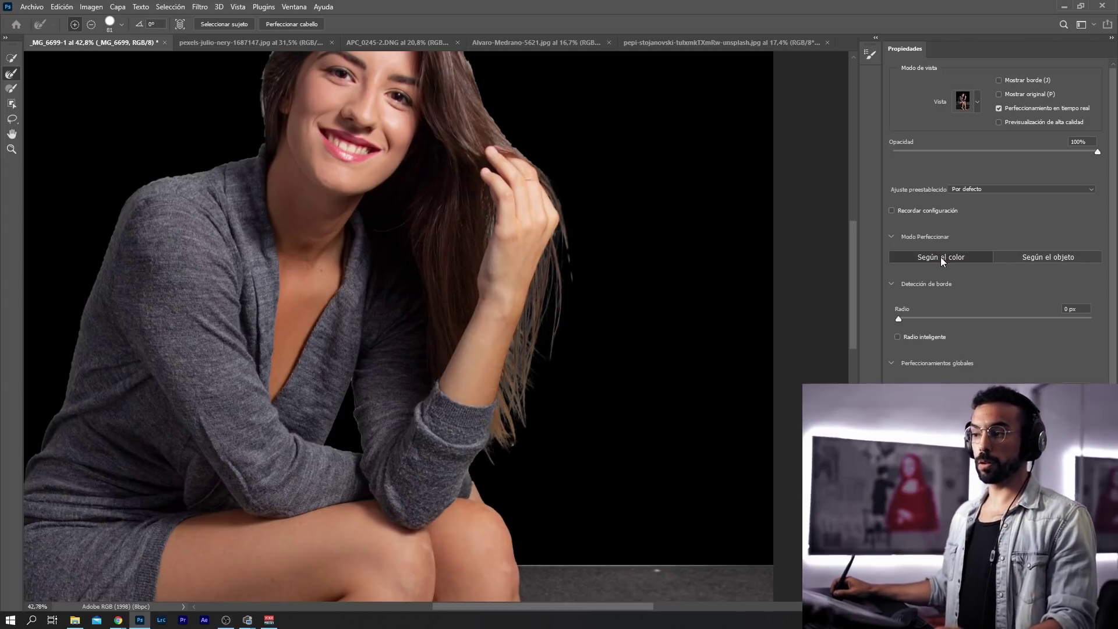
Compare the fine hair strands in the Según el objeto and Según el color refine modes, ending on Según el color
left_click(1045, 257)
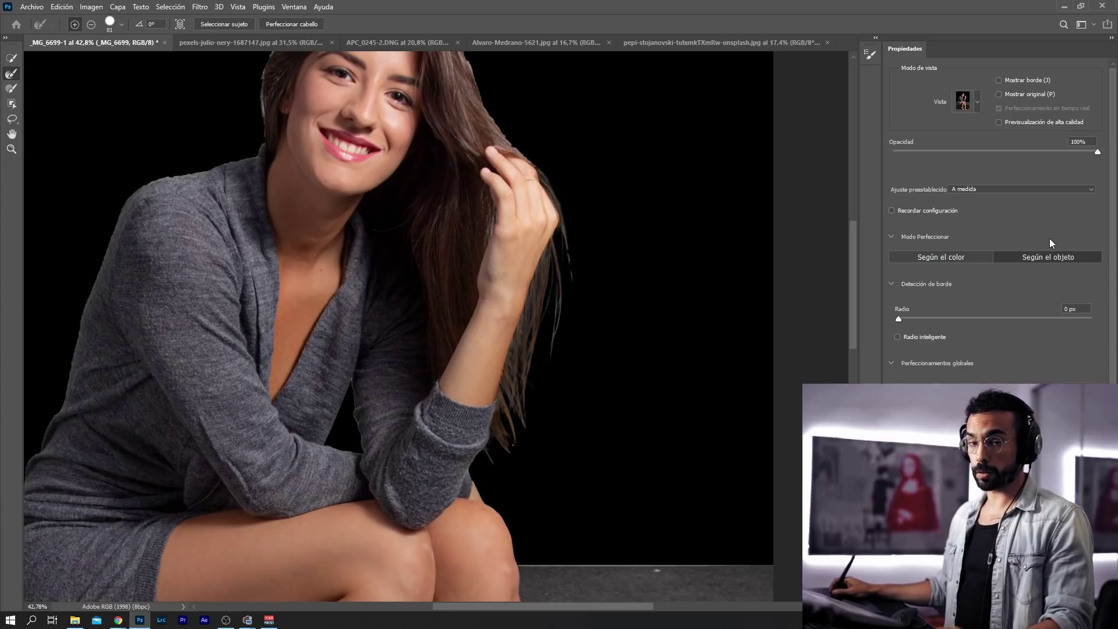
left_click(524, 313)
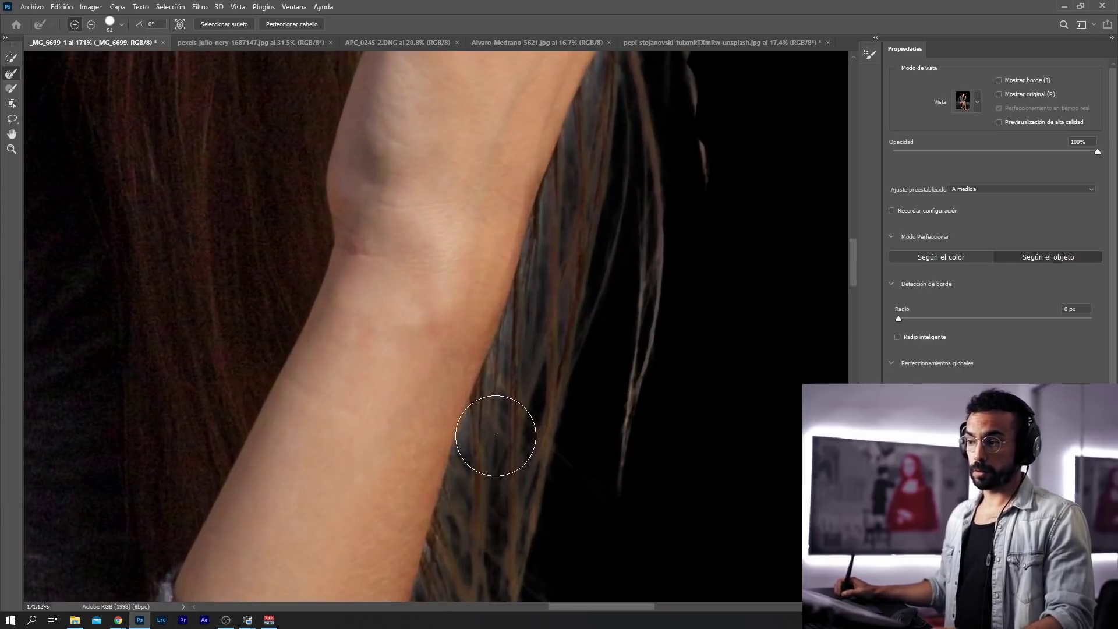
left_click(936, 262)
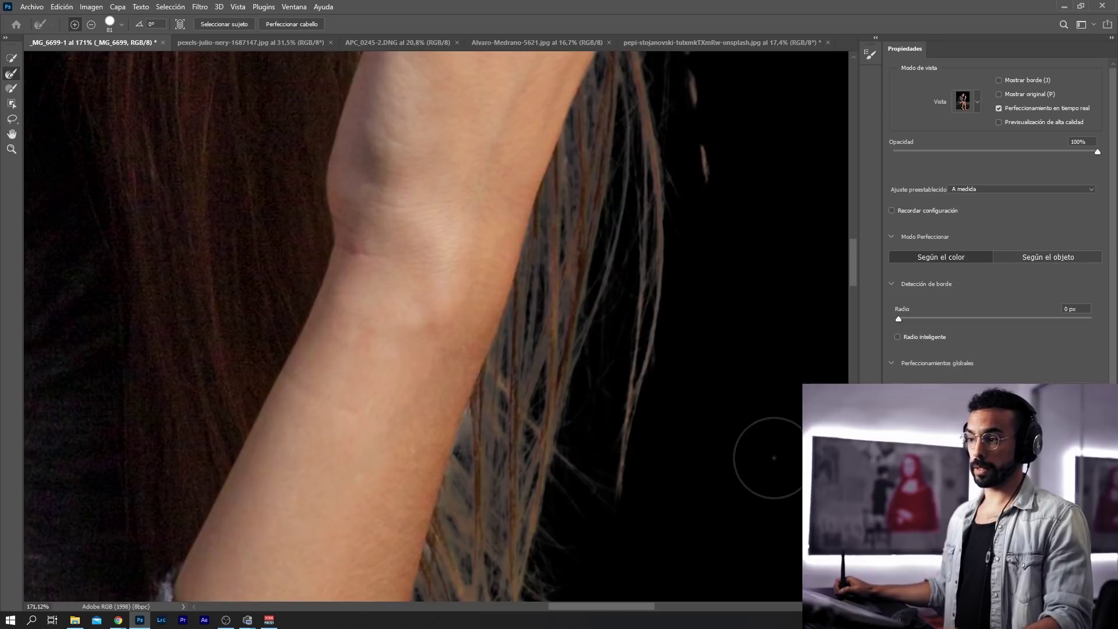
Refine the hair edge around the top and both sides of the woman's head with the Refine Edge brush
scroll(674, 276, "down", 5)
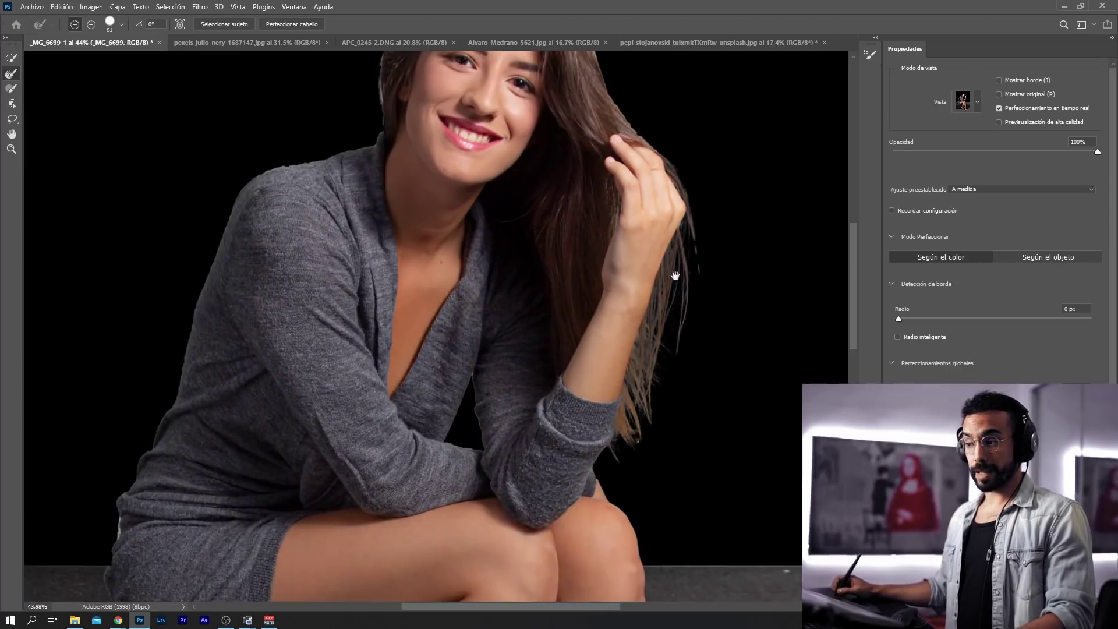
left_click_drag(550, 255, 647, 501)
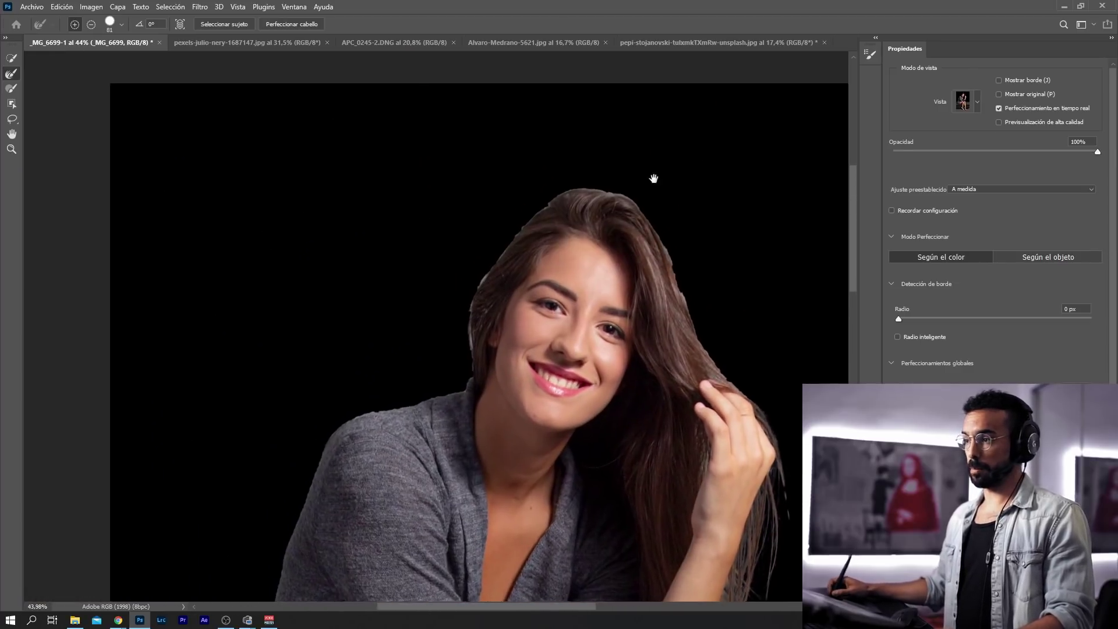
left_click_drag(648, 223, 691, 302)
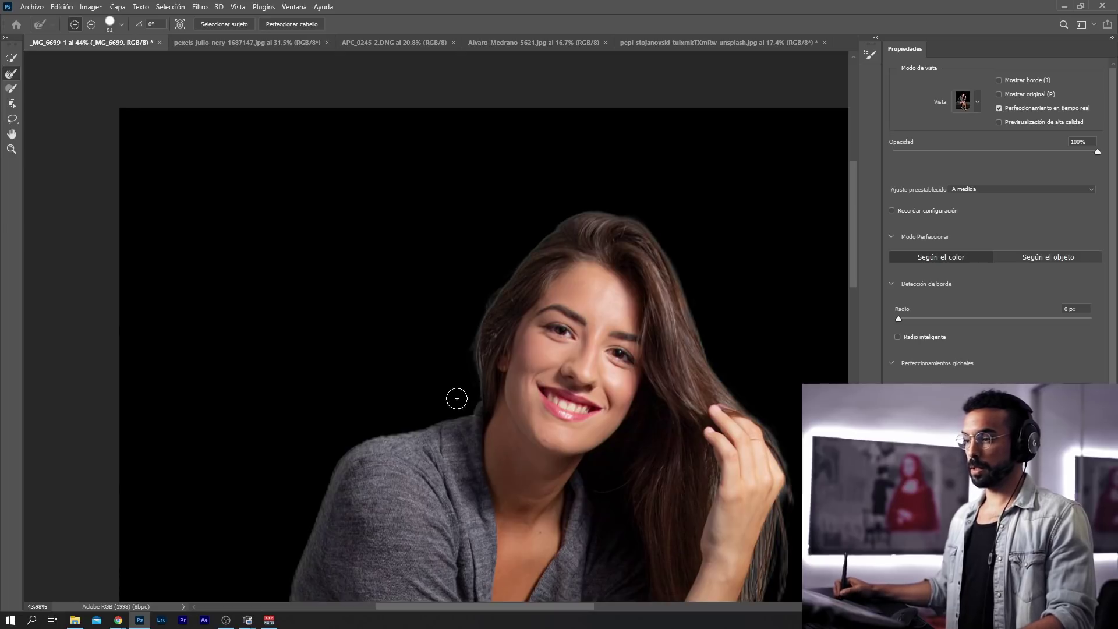
left_click_drag(457, 347, 527, 370)
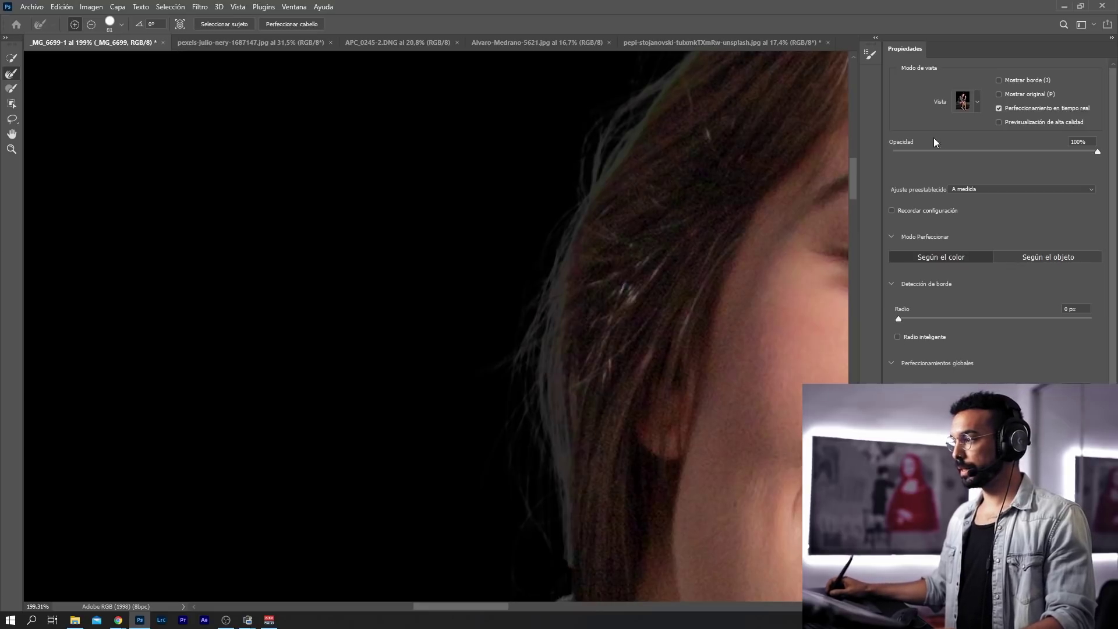
Set the preview to Blanco y negro, check the hair outline and refine the loose strands below the hand
left_click(979, 101)
key("k")
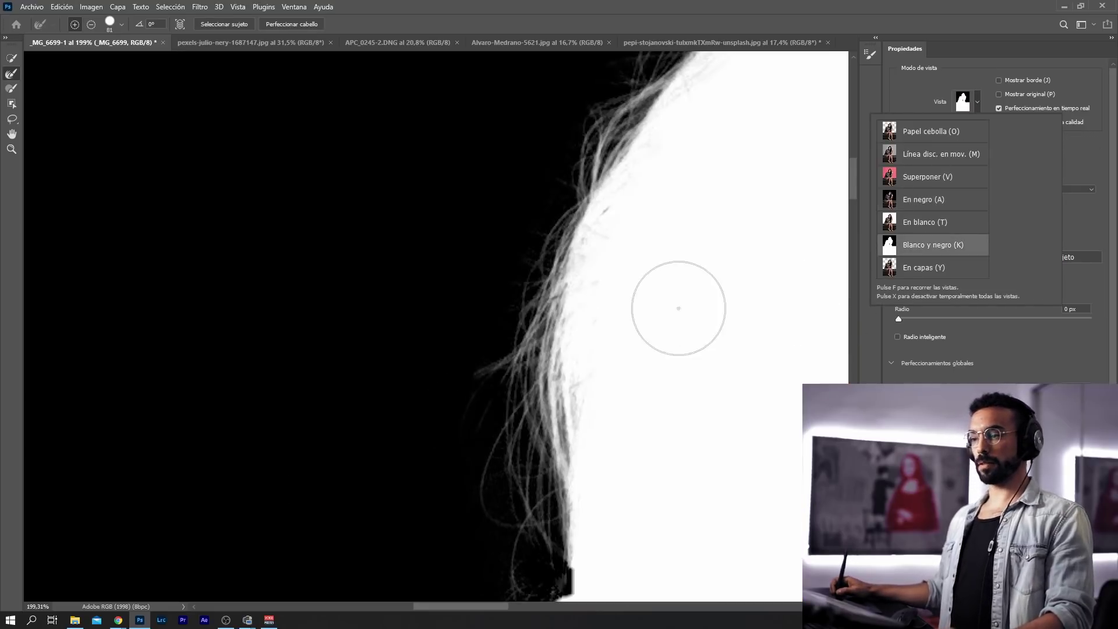
left_click_drag(689, 279, 645, 275)
left_click_drag(639, 294, 326, 320)
left_click_drag(596, 252, 497, 253)
mouse_move(591, 317)
left_mouse_down()
mouse_move(546, 305)
mouse_move(469, 217)
left_mouse_up()
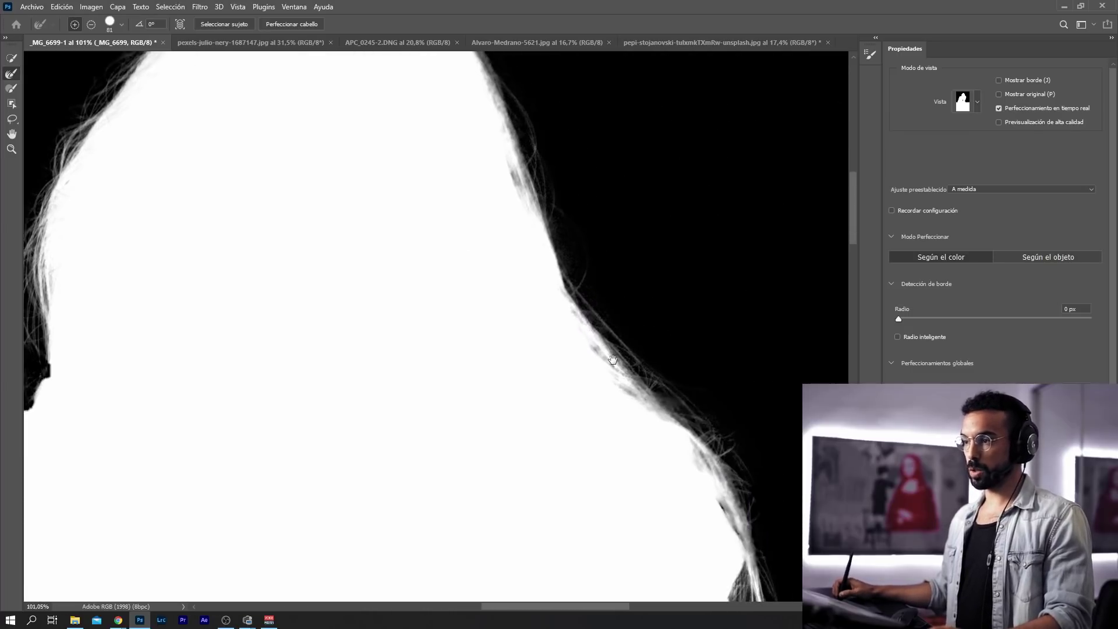
left_click_drag(613, 360, 604, 344)
left_click_drag(529, 138, 521, 159)
left_click_drag(644, 245, 594, 247)
left_click_drag(696, 402, 759, 412)
left_click_drag(631, 481, 673, 247)
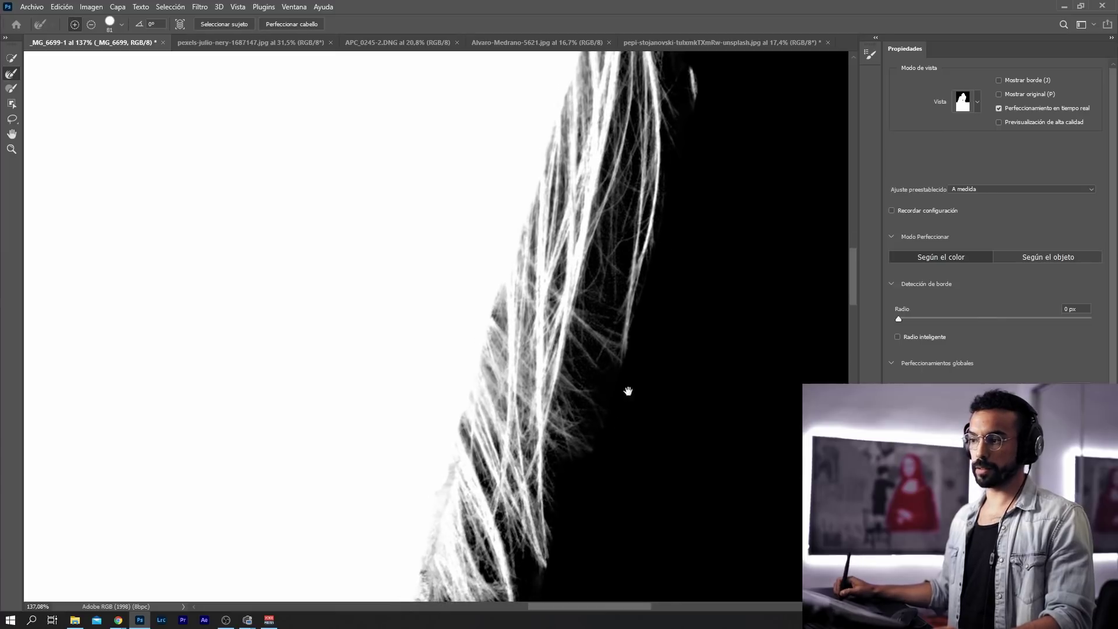
left_click_drag(623, 407, 604, 437)
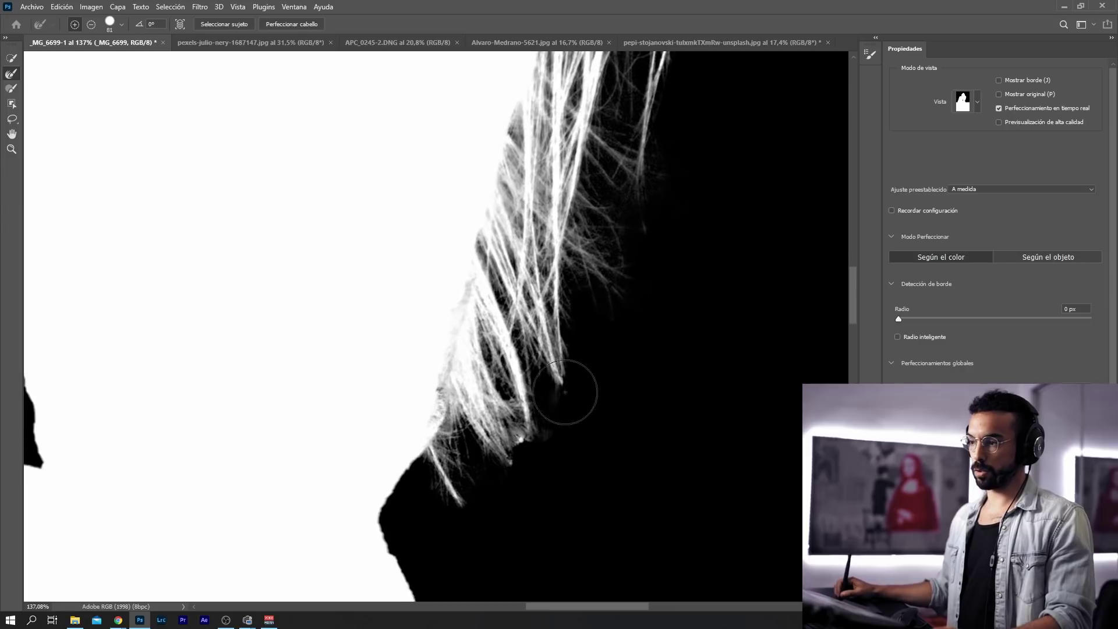
Apply the refined selection and use it as a layer mask on the _MG_6699 layer
key("Return")
left_click_drag(674, 311, 609, 311)
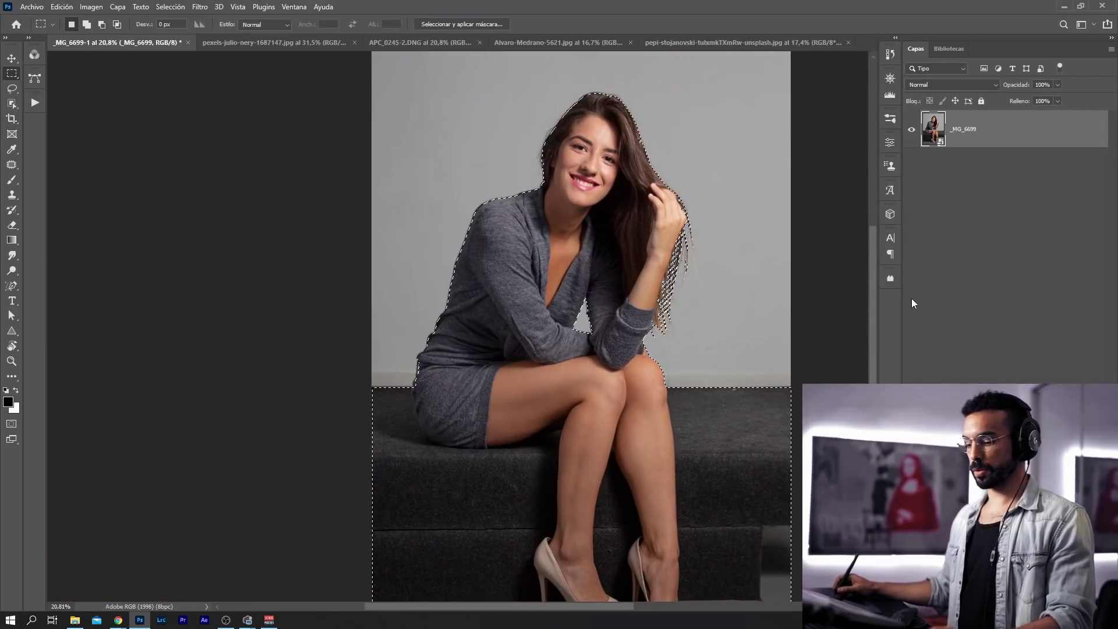
left_click(995, 606)
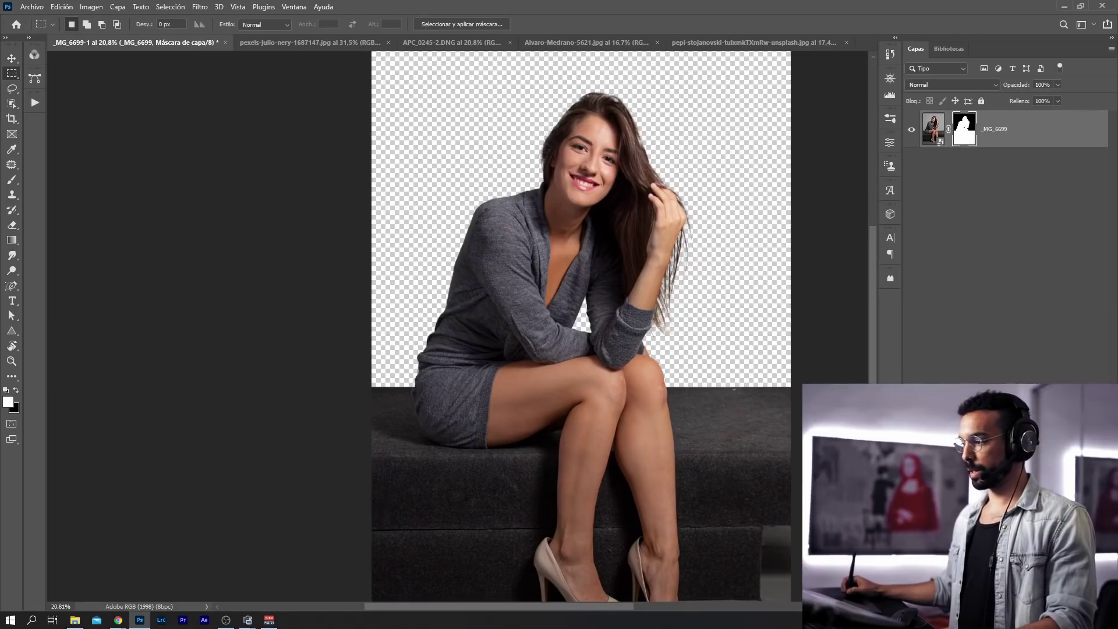
Add a red solid color fill layer and place it beneath the _MG_6699 layer
left_click(1010, 606)
left_click(1028, 349)
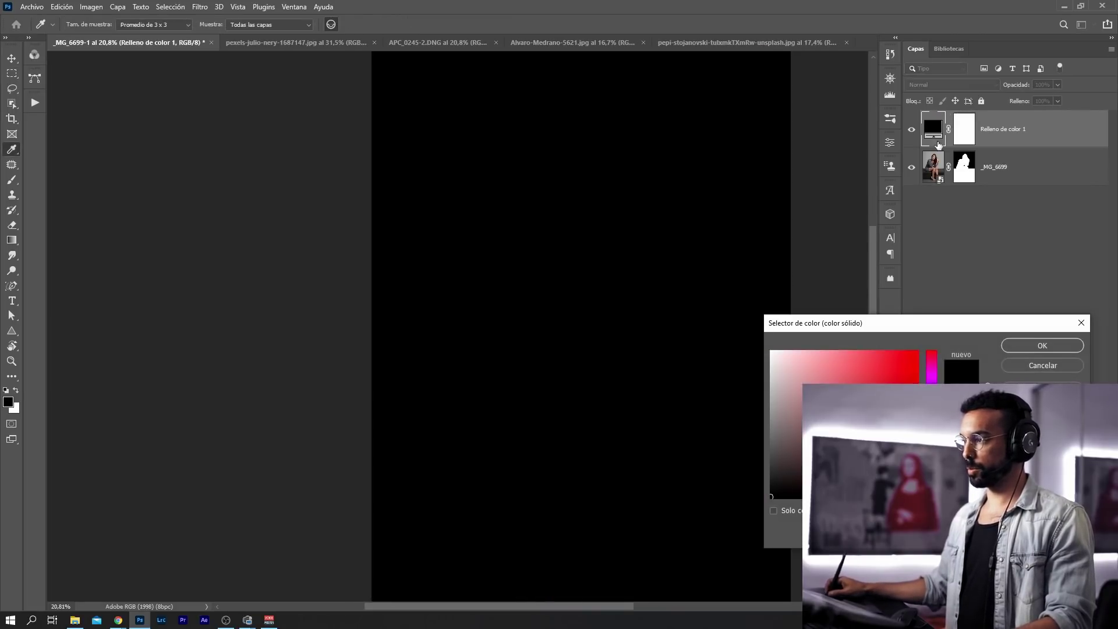
left_click_drag(873, 387, 903, 377)
left_click(1028, 349)
left_click_drag(928, 140, 932, 256)
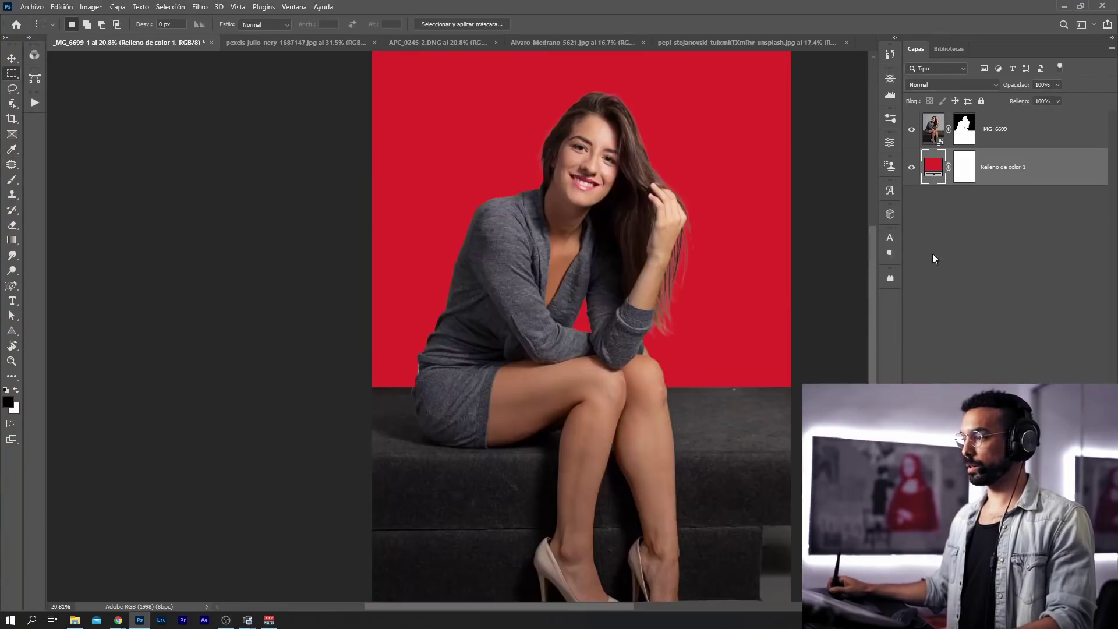
Examine the hair cutout against the red background and view the _MG_6699 layer mask on its own
left_click_drag(650, 282, 655, 249)
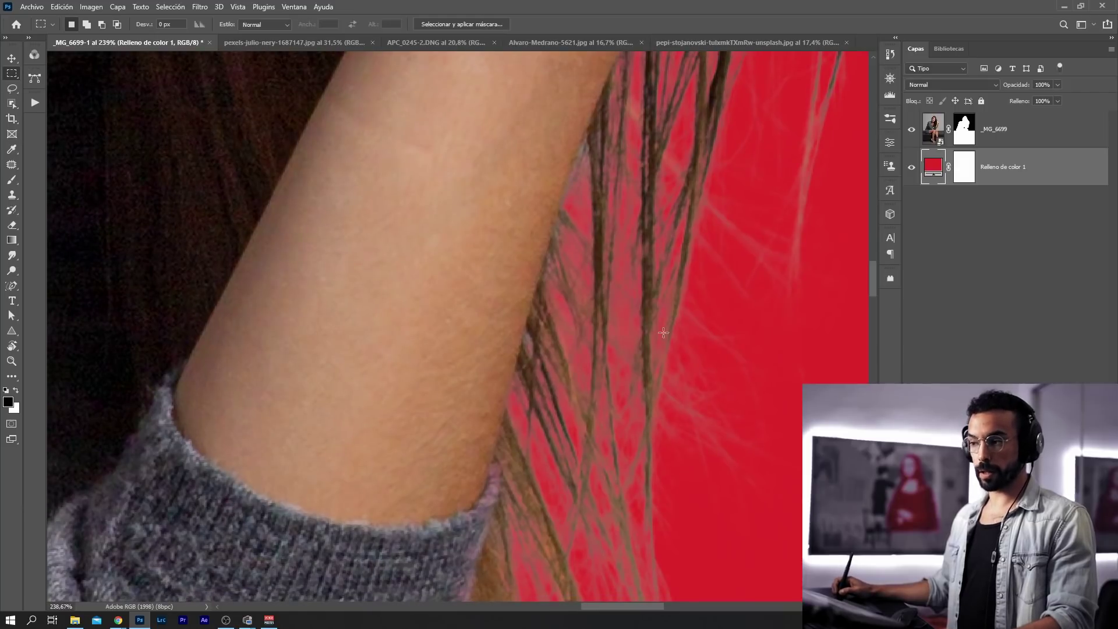
left_click_drag(655, 311, 599, 300)
left_click(969, 144, "alt")
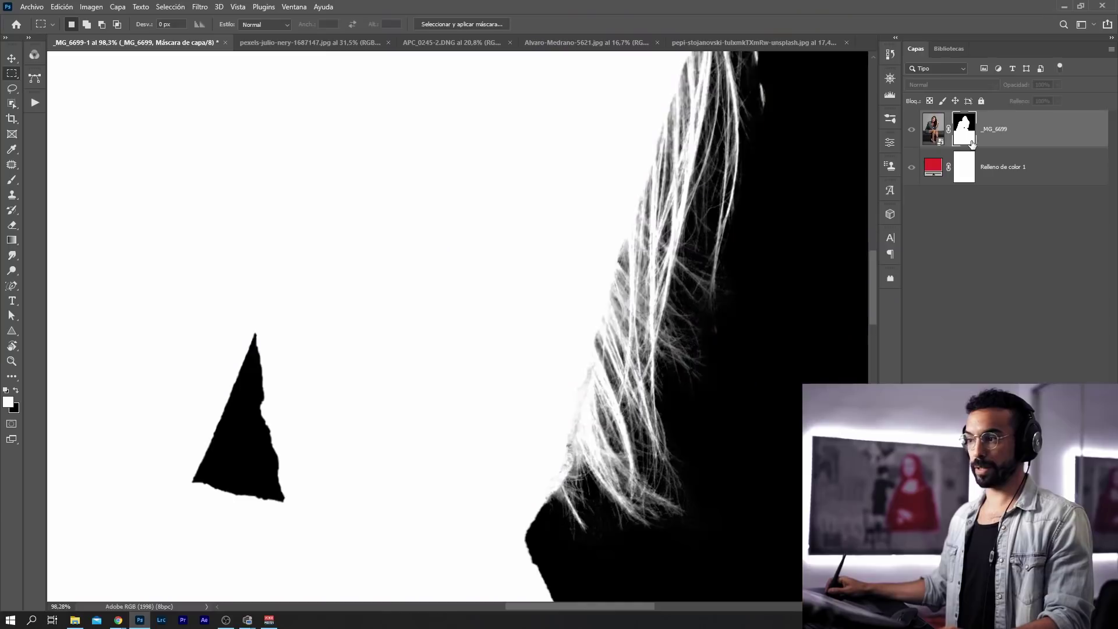
left_click(962, 145, "alt")
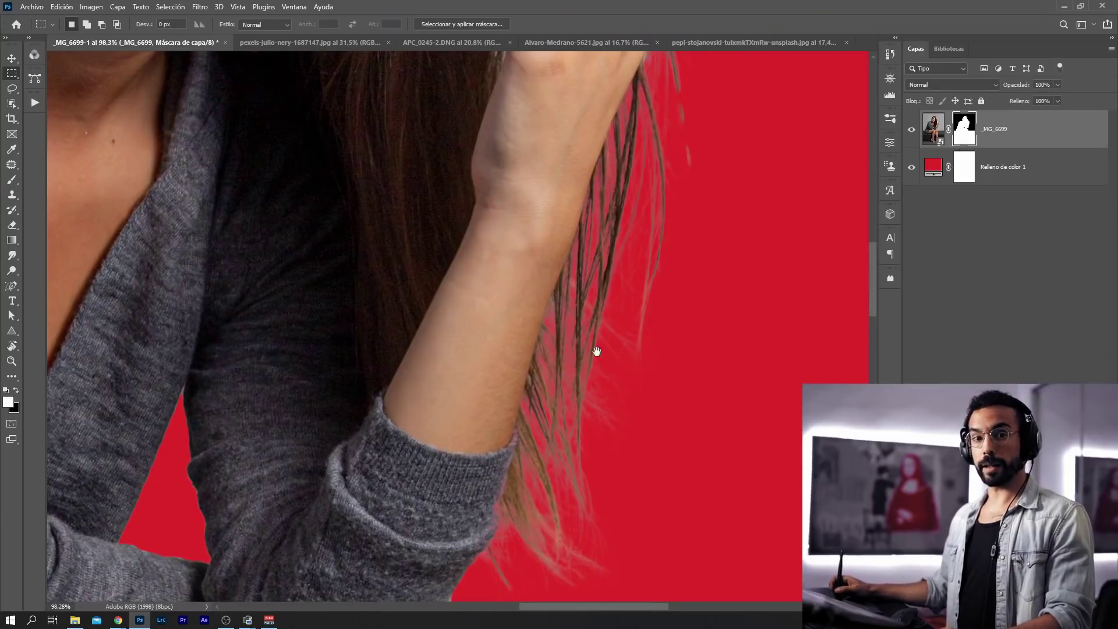
Add a new empty layer above _MG_6699 and sample the dark brown of the hair as the brush color
key("ctrl+shift+alt+n")
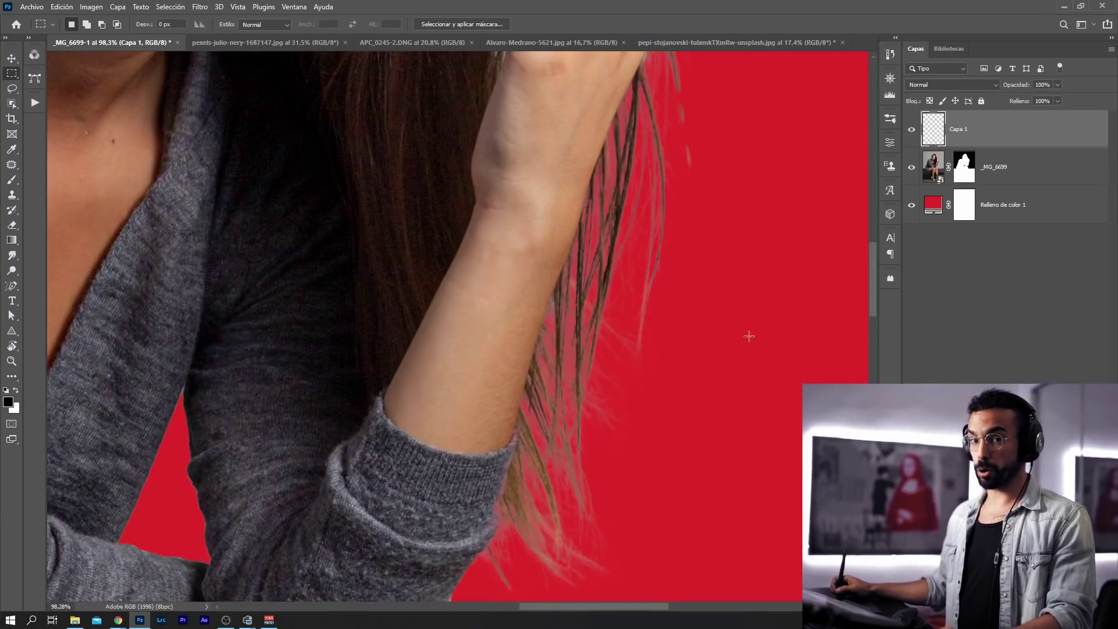
left_click(375, 276, "alt")
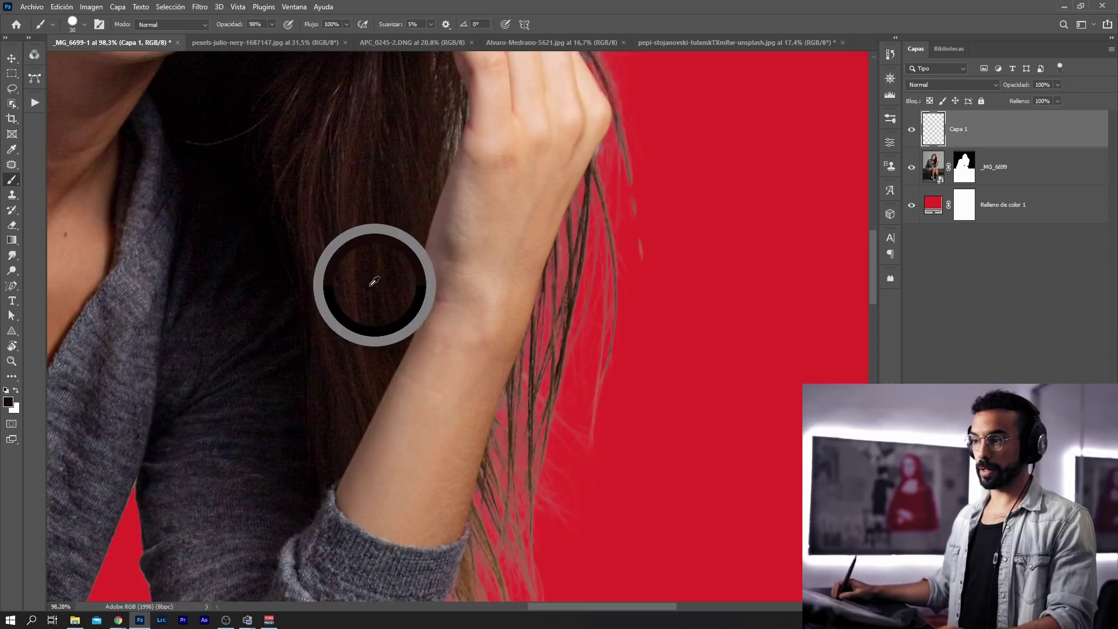
right_click(606, 274, "alt")
mouse_move(603, 314)
left_mouse_down("alt")
mouse_move(623, 202)
mouse_move(645, 156)
left_mouse_up("alt")
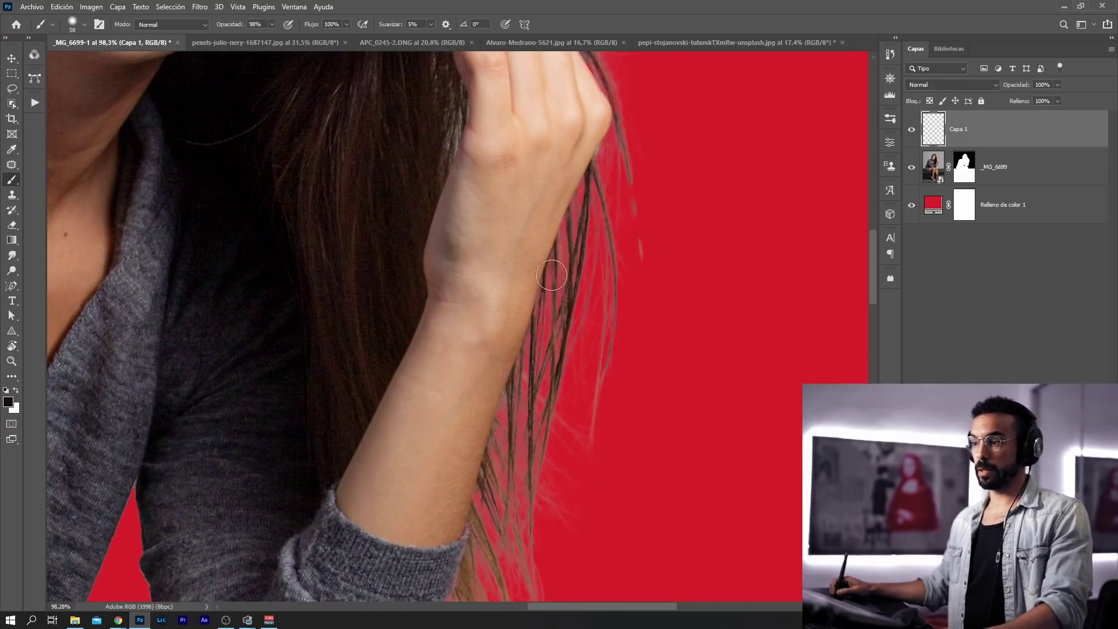
left_click(384, 283, "alt")
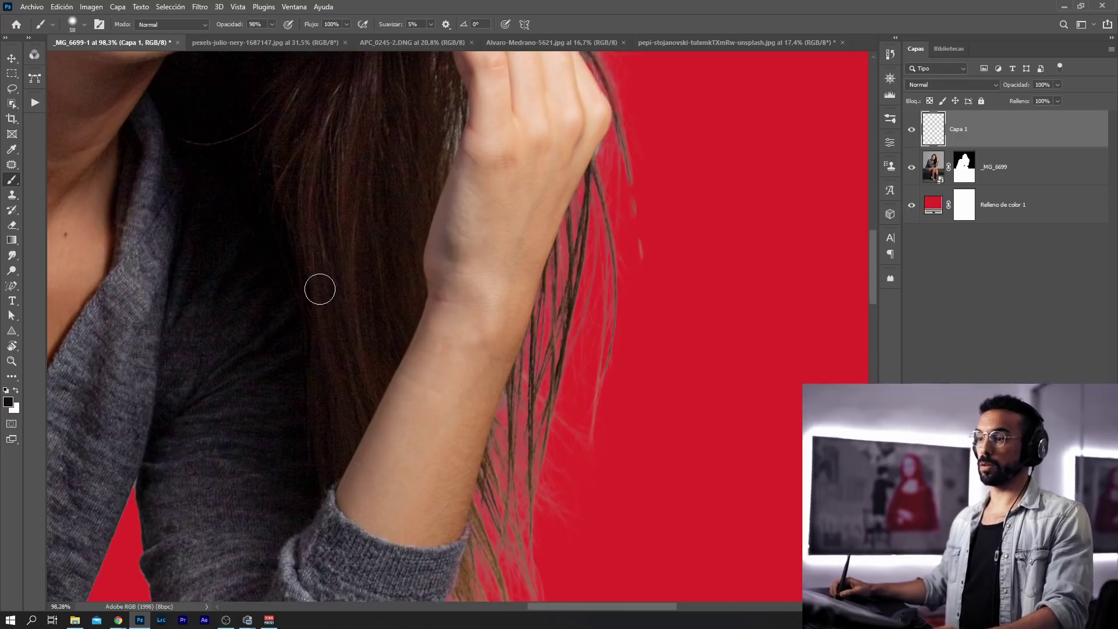
Paint the sampled dark brown over the loose strands beside the hand and forearm with a 170 px soft brush
left_click_drag(571, 228, 644, 163, "alt")
mouse_move(611, 128)
left_mouse_down()
mouse_move(594, 425)
mouse_move(558, 442)
left_mouse_up()
left_click_drag(522, 545, 509, 518)
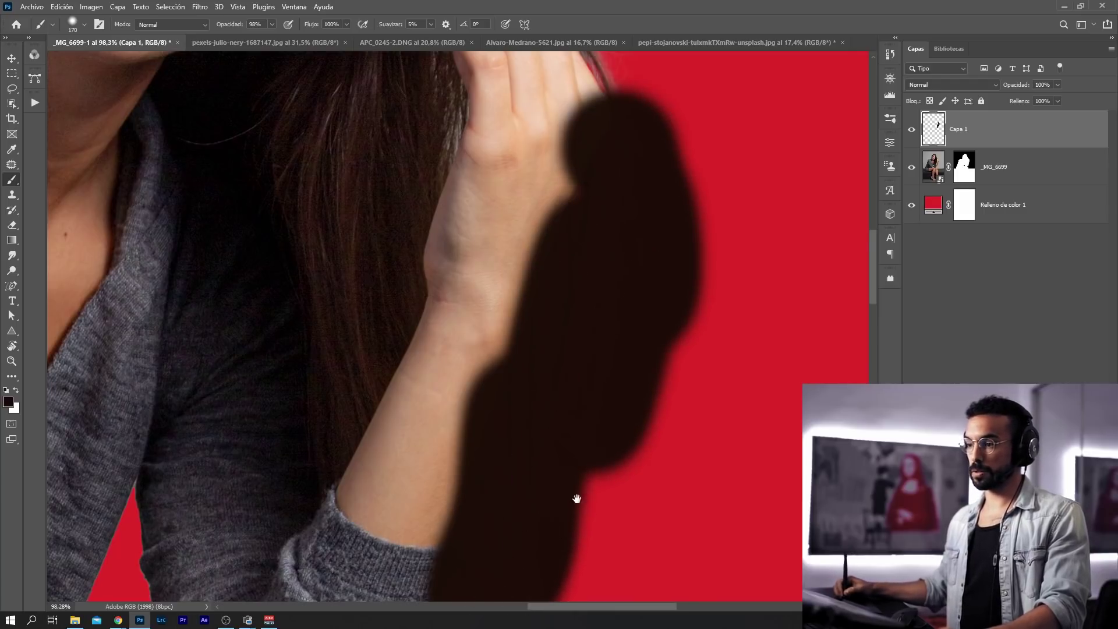
left_click_drag(576, 499, 563, 390)
mouse_move(527, 509)
left_mouse_down()
mouse_move(511, 540)
mouse_move(470, 539)
left_mouse_up()
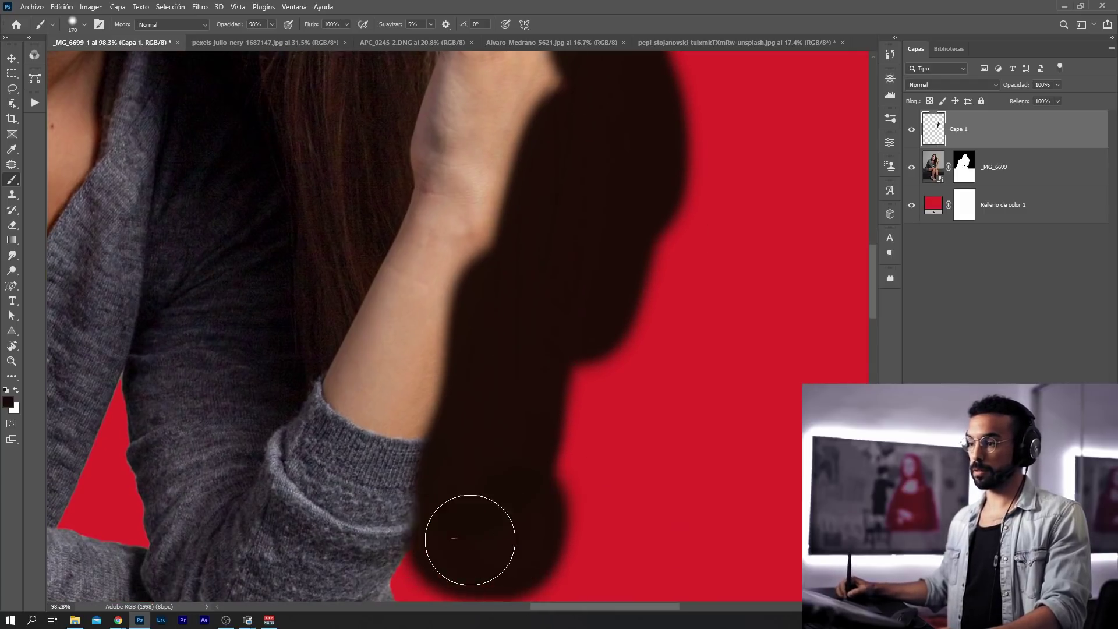
Clip Capa 1 to the _MG_6699 layer and set its blend mode to Oscurecer
left_click(994, 145, "alt")
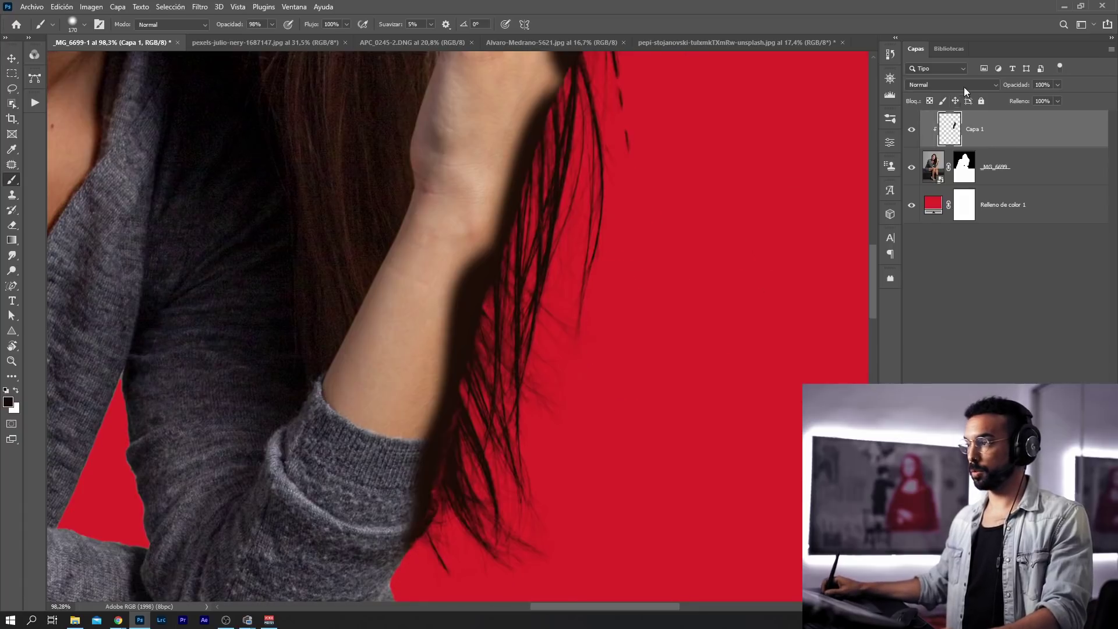
left_click(962, 85)
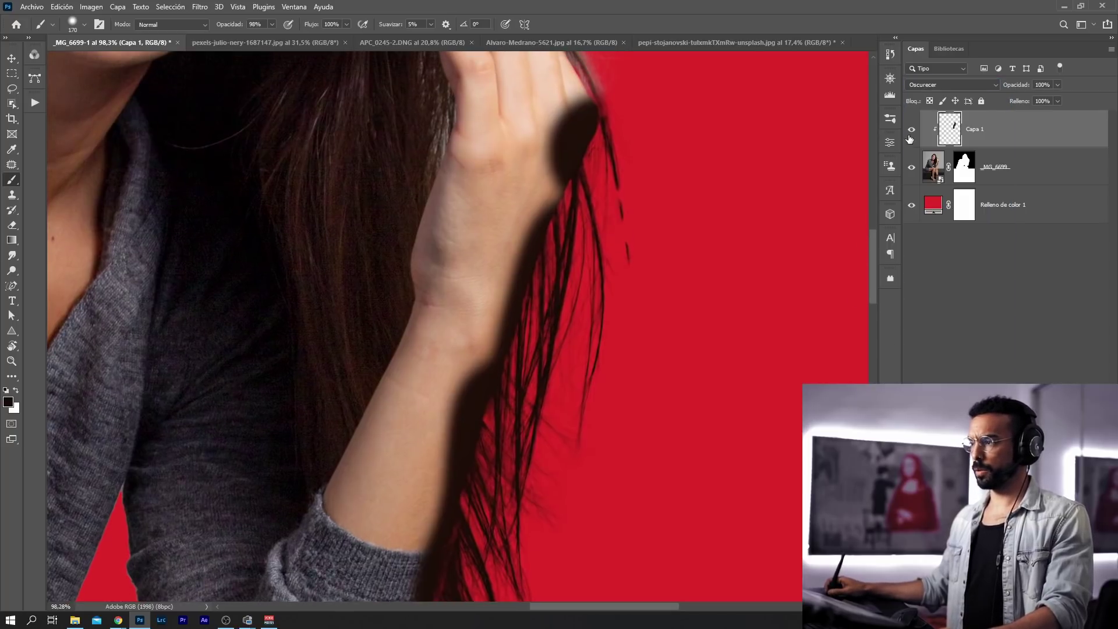
Trace the hand and forearm with the Pen tool while Capa 1 is hidden, and mask the dark paint off the skin
left_click(911, 129)
scroll(517, 323, "up", 5)
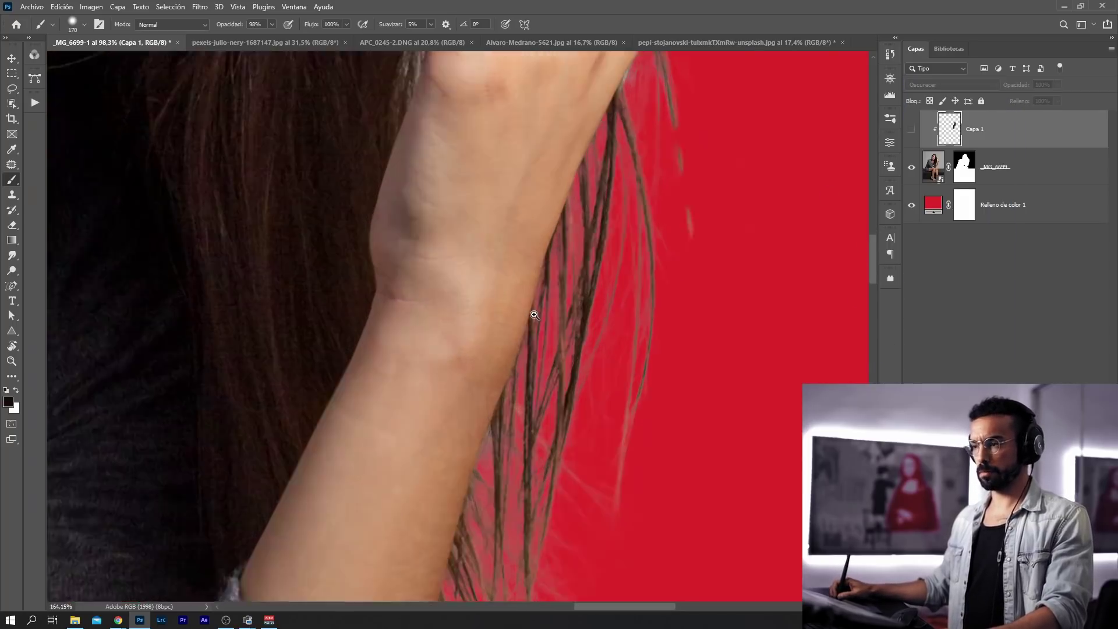
left_click(673, 91)
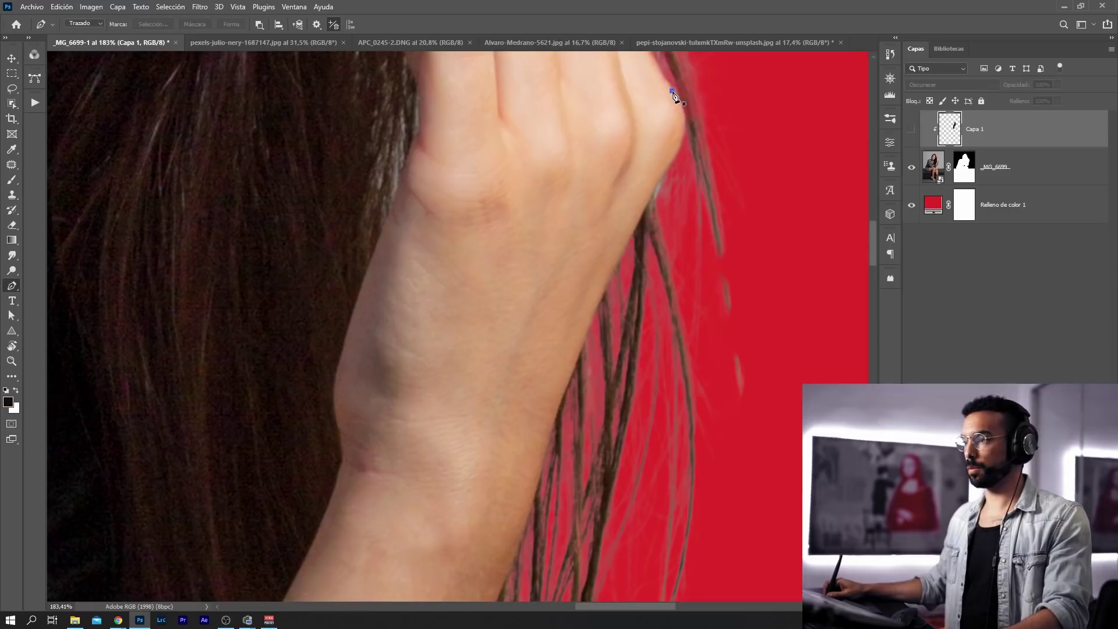
left_click_drag(673, 96, 678, 101)
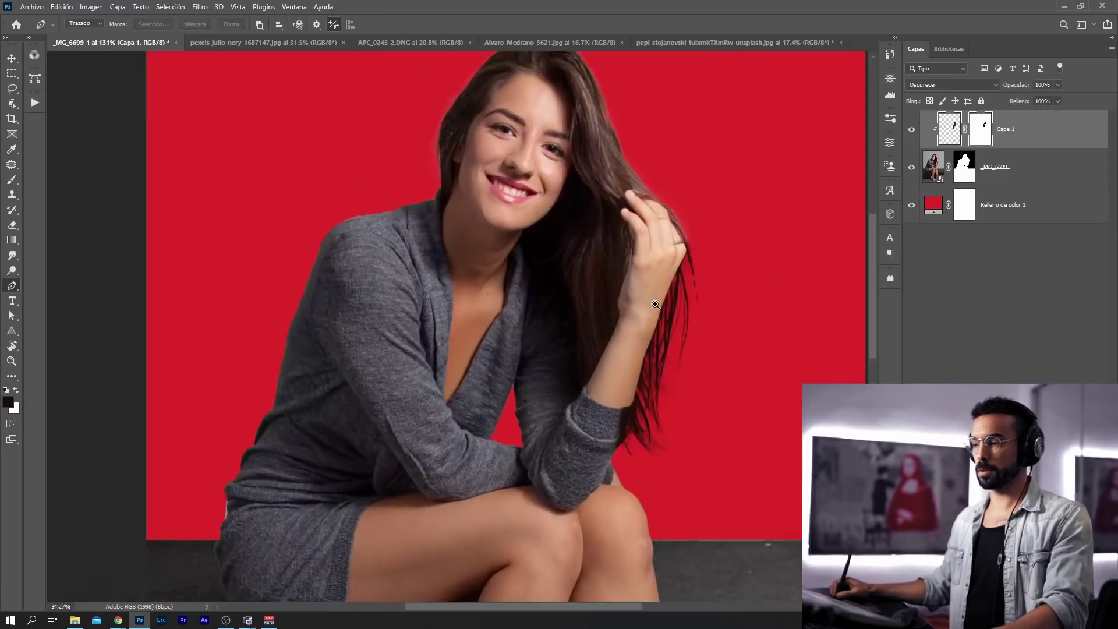
Reduce Capa 1's fill to 41% and paint the dark hair color along the light hair edges around the head
left_click_drag(681, 299, 644, 319)
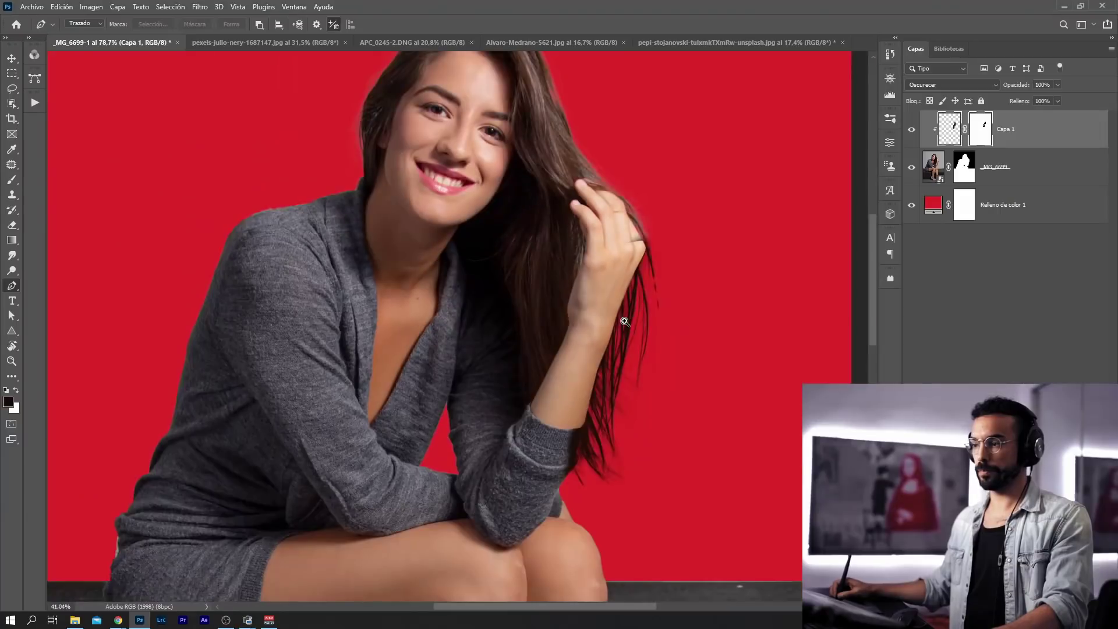
mouse_move(626, 319)
left_mouse_down()
mouse_move(511, 331)
mouse_move(530, 256)
mouse_move(560, 232)
left_mouse_up()
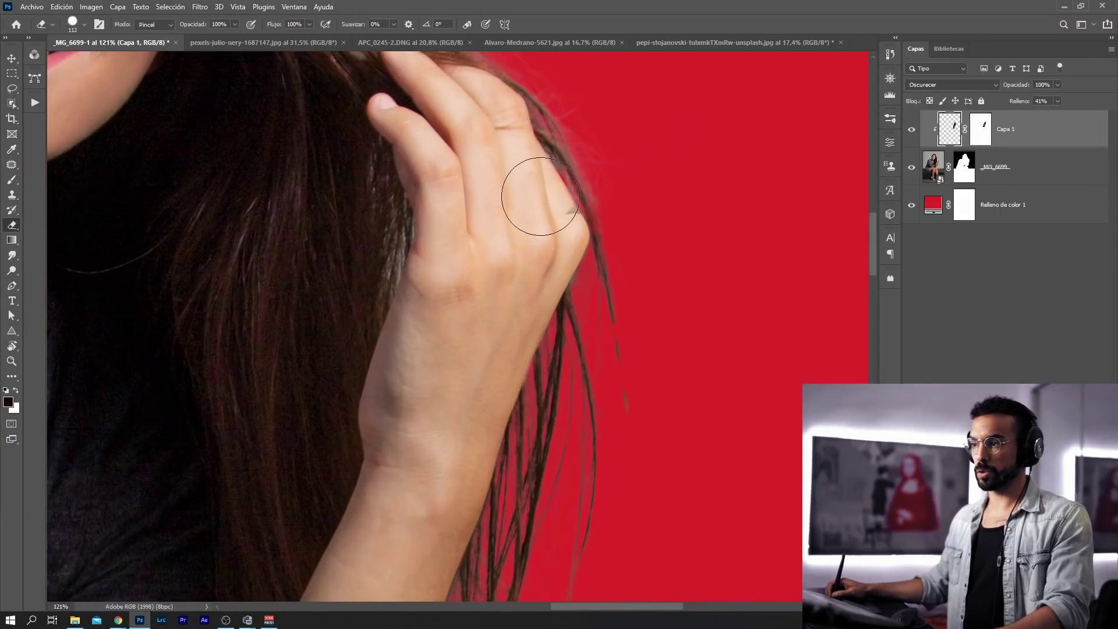
mouse_move(567, 314)
left_mouse_down()
mouse_move(491, 331)
mouse_move(518, 305)
left_mouse_up()
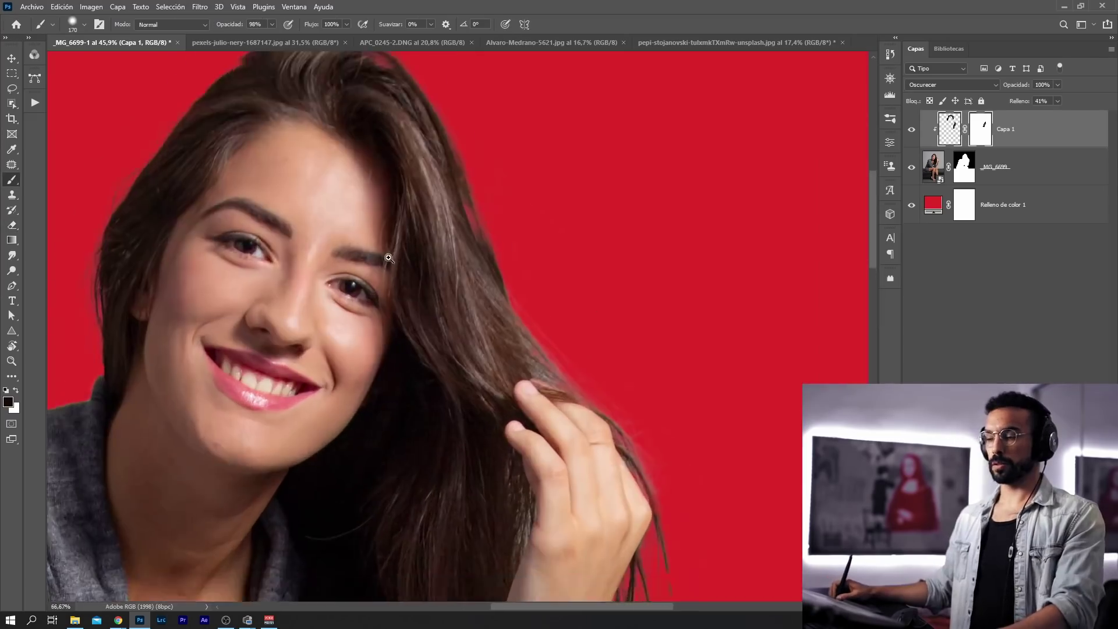
left_click_drag(387, 257, 374, 292)
left_click_drag(406, 397, 409, 296)
left_click_drag(473, 436, 524, 448)
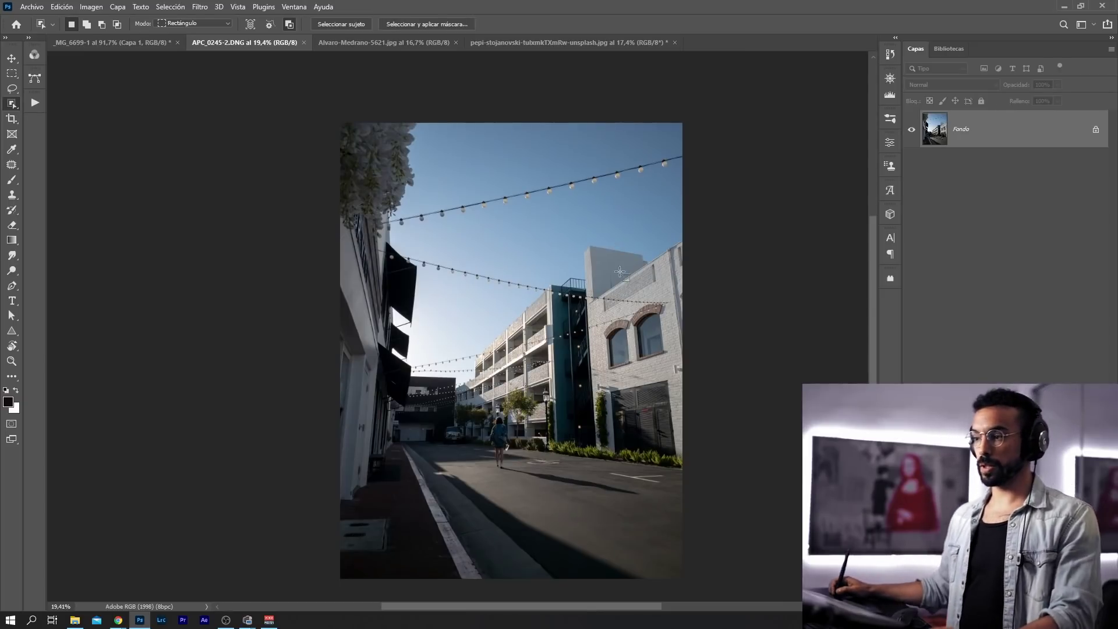
Unlock the background layer of the APC_0245-2.DNG street photo and open Sky Replacement (Sustitución de cielo)
left_click_drag(563, 298, 603, 246)
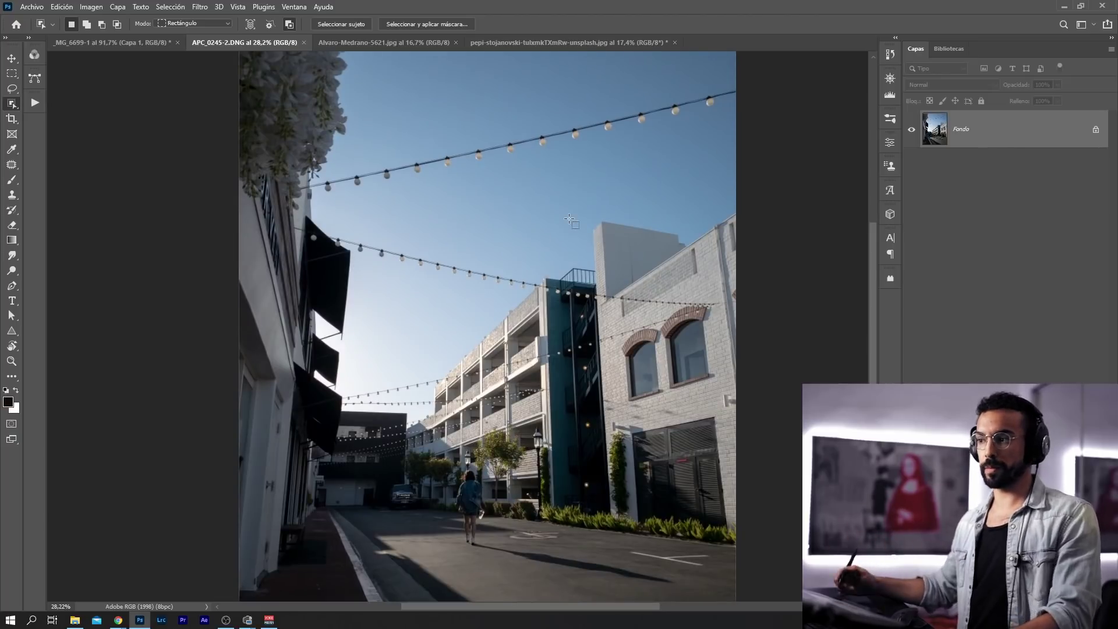
left_click_drag(519, 358, 437, 368)
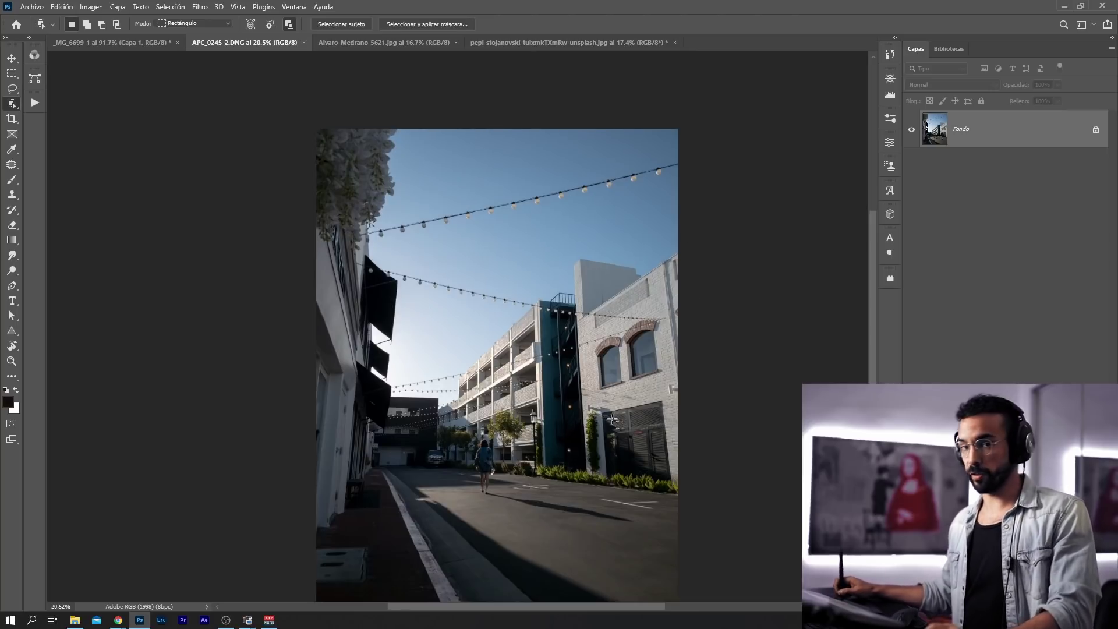
left_click(1095, 129)
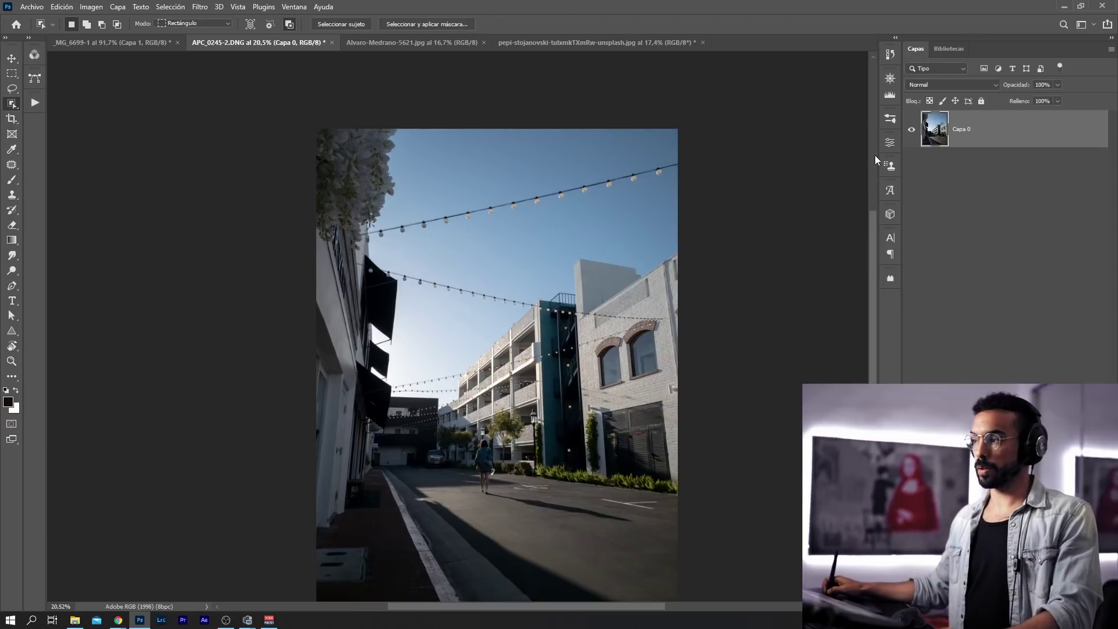
left_click(72, 12)
left_click(95, 307)
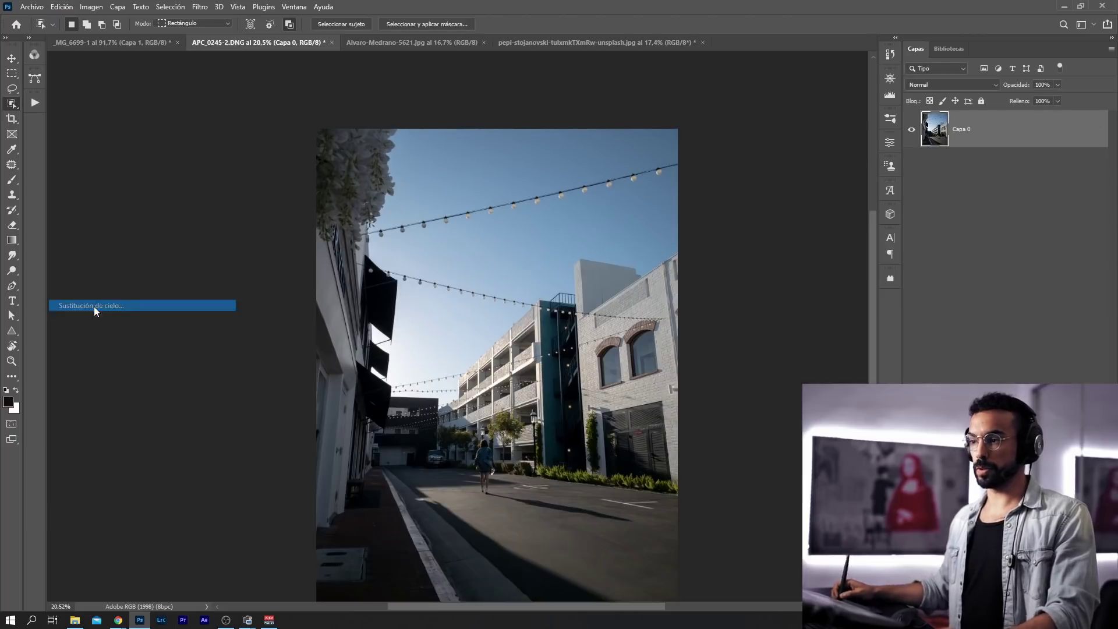
Browse the sky presets, try a sunset sky and choose the grey overcast sky
left_click(875, 189)
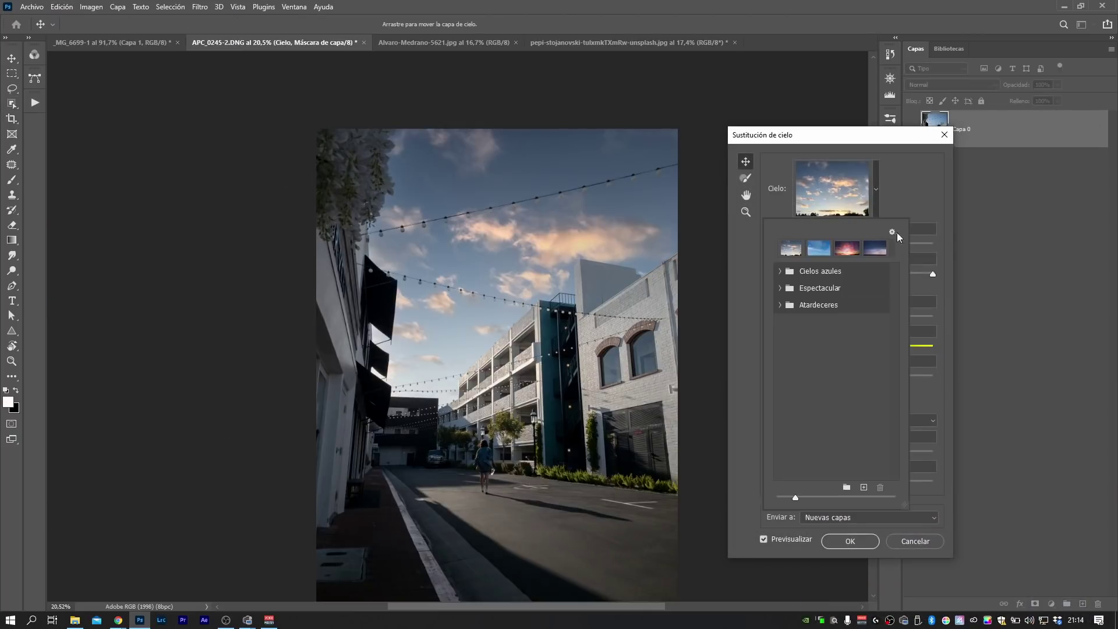
left_click(782, 272)
mouse_move(895, 312)
left_mouse_down()
mouse_move(895, 408)
mouse_move(895, 299)
left_mouse_up()
left_click(780, 272)
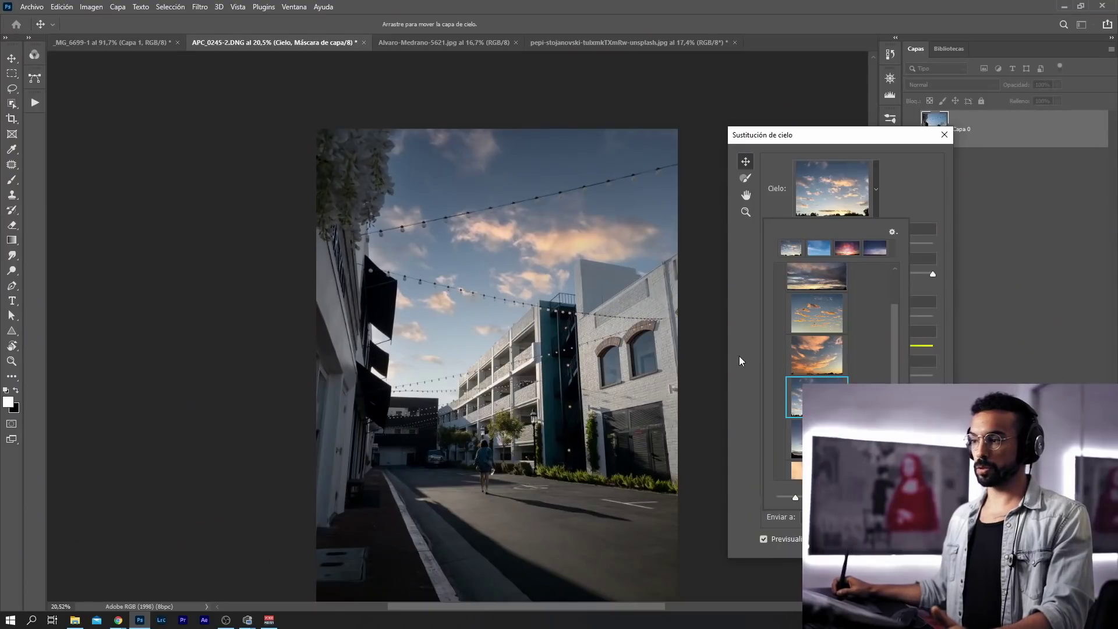
scroll(861, 324, "up", 3)
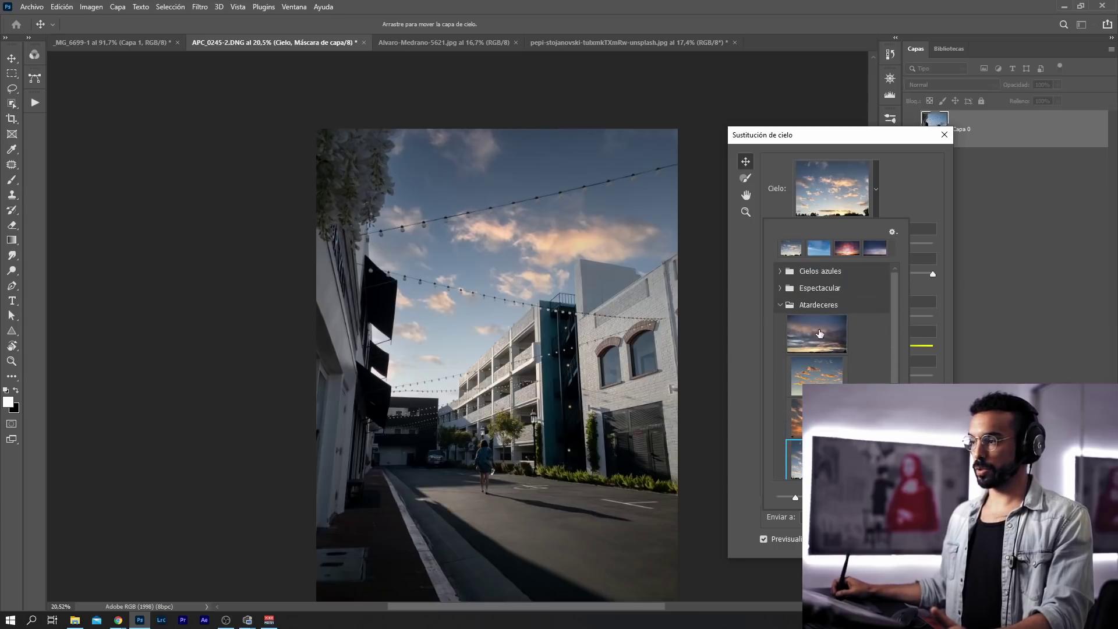
left_click(816, 334)
scroll(821, 361, "down", 4)
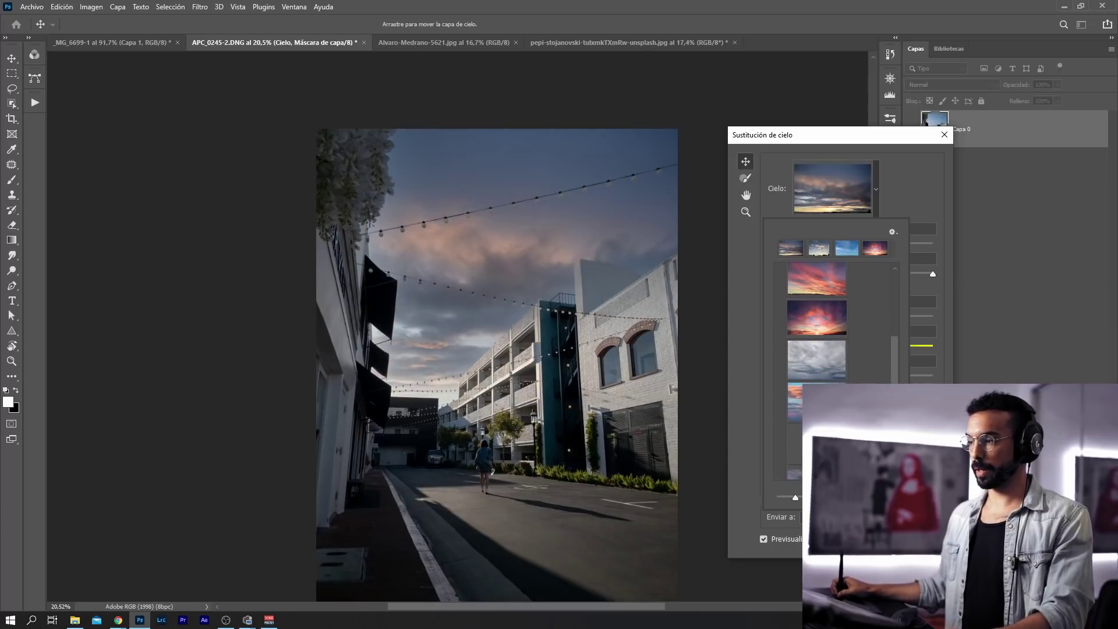
left_click(820, 368)
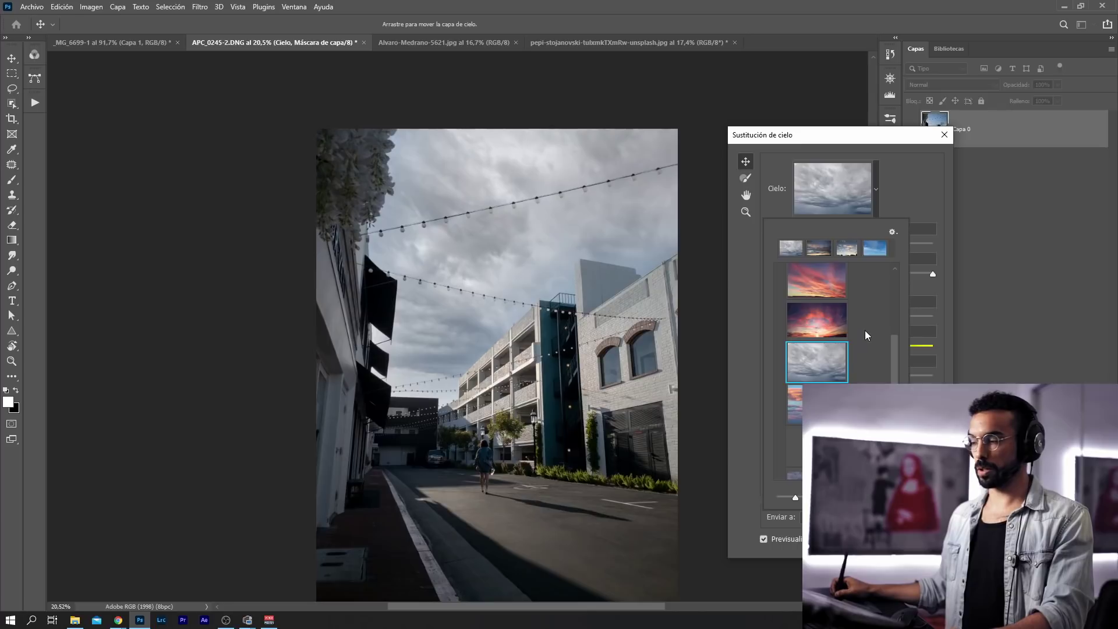
left_click(901, 197)
Set the sky's Brillo to -100, Escala to 216 and Transición de bordes to 0, and output the result as Nuevas capas
left_click(778, 318)
left_click_drag(780, 318, 809, 318)
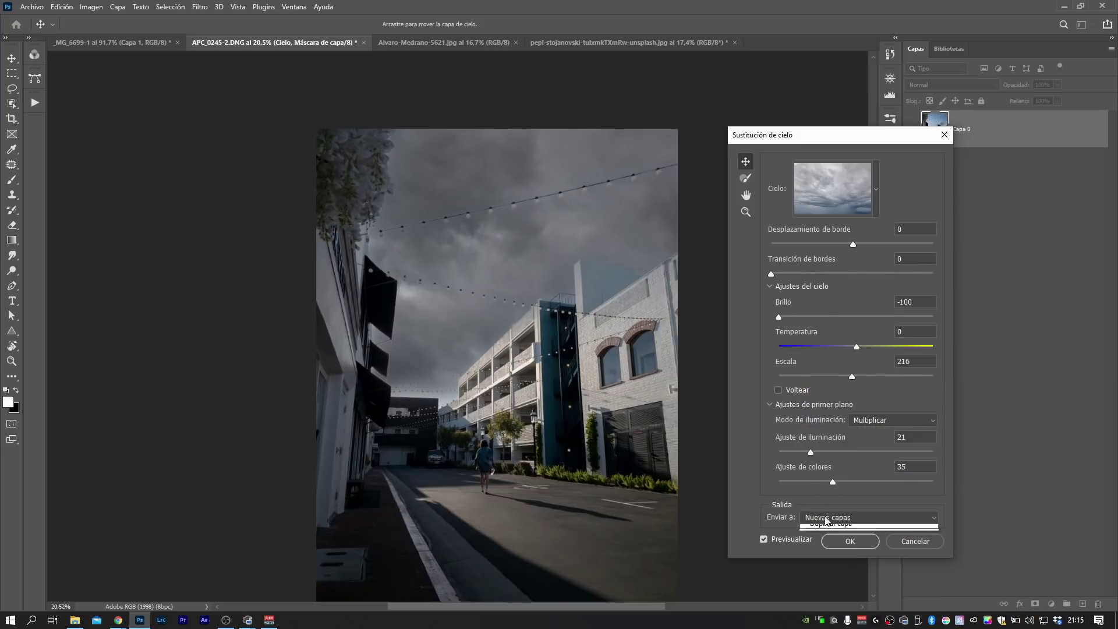
left_click(818, 531)
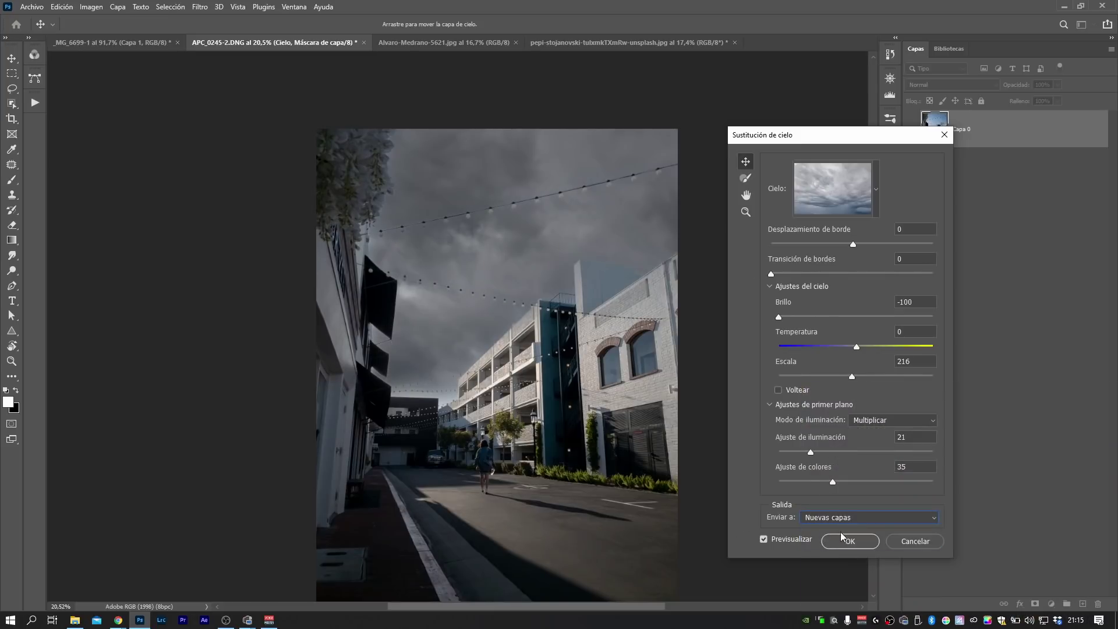
left_click(841, 539)
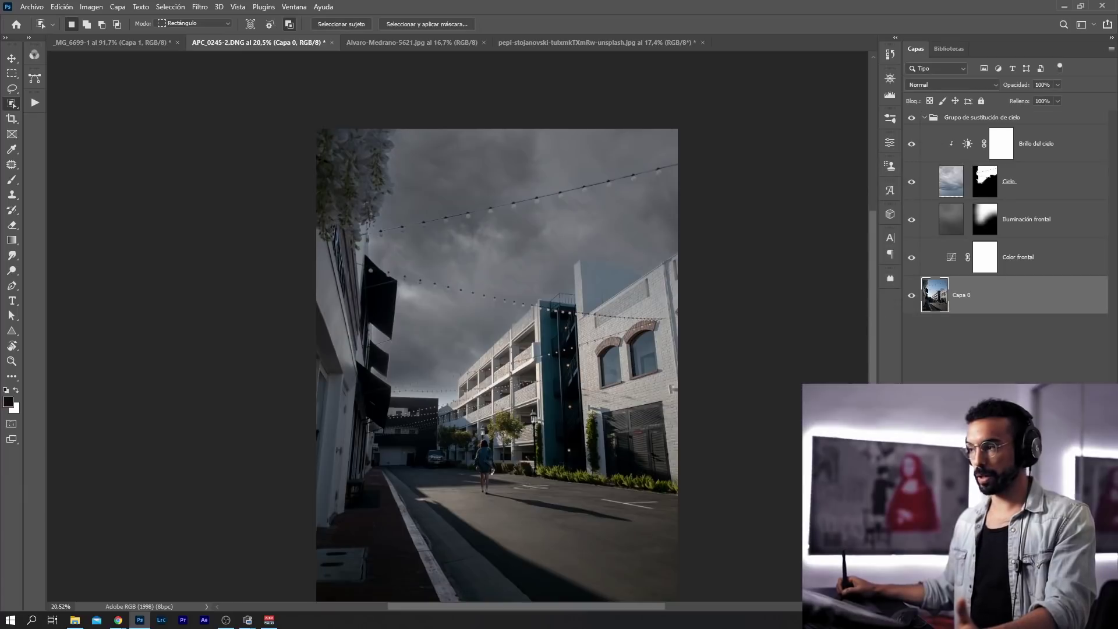
left_click(1043, 146)
left_click(1063, 258)
left_click(1077, 151, "shift")
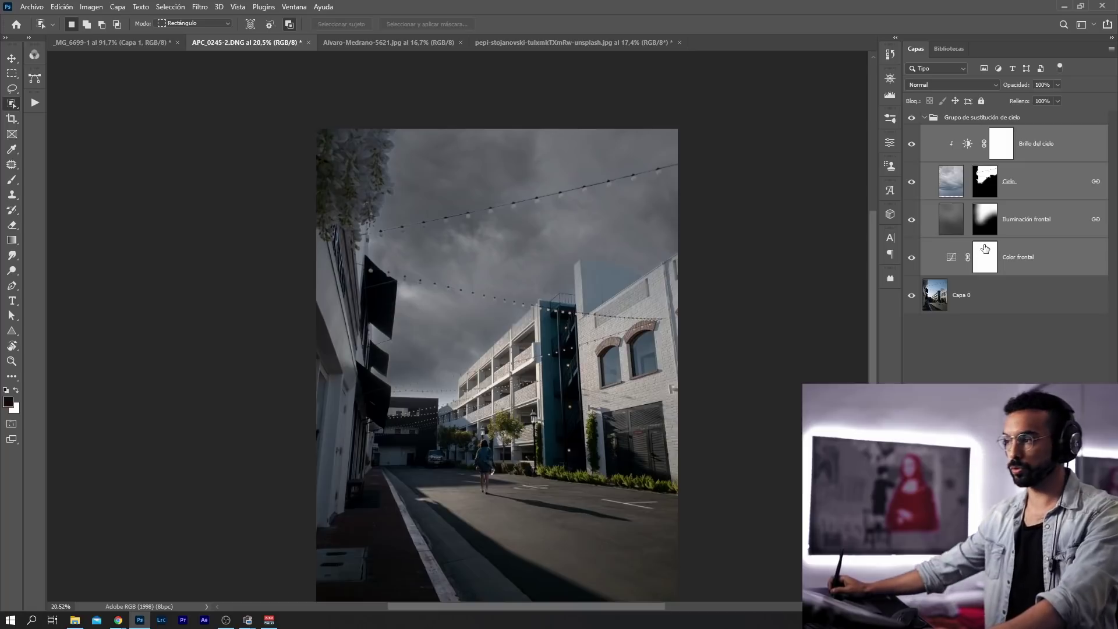
left_click(958, 337)
Transform the Cielo layer's sky image to 72.48% scale, rotated -13.28°, and reposition it over the street photo
left_click(950, 194)
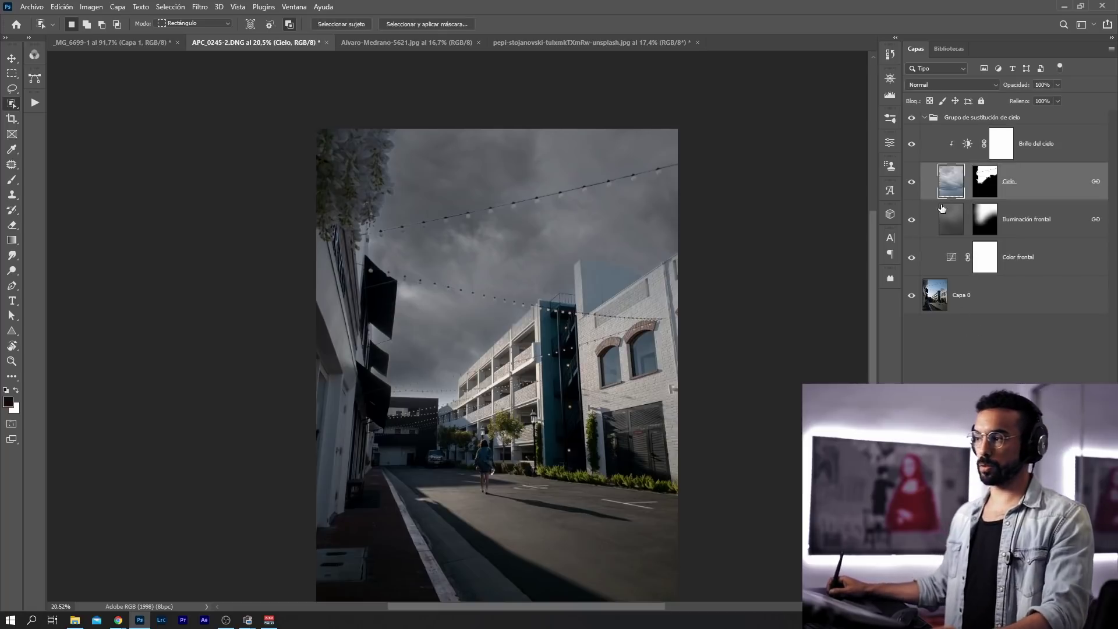
key("ctrl+t")
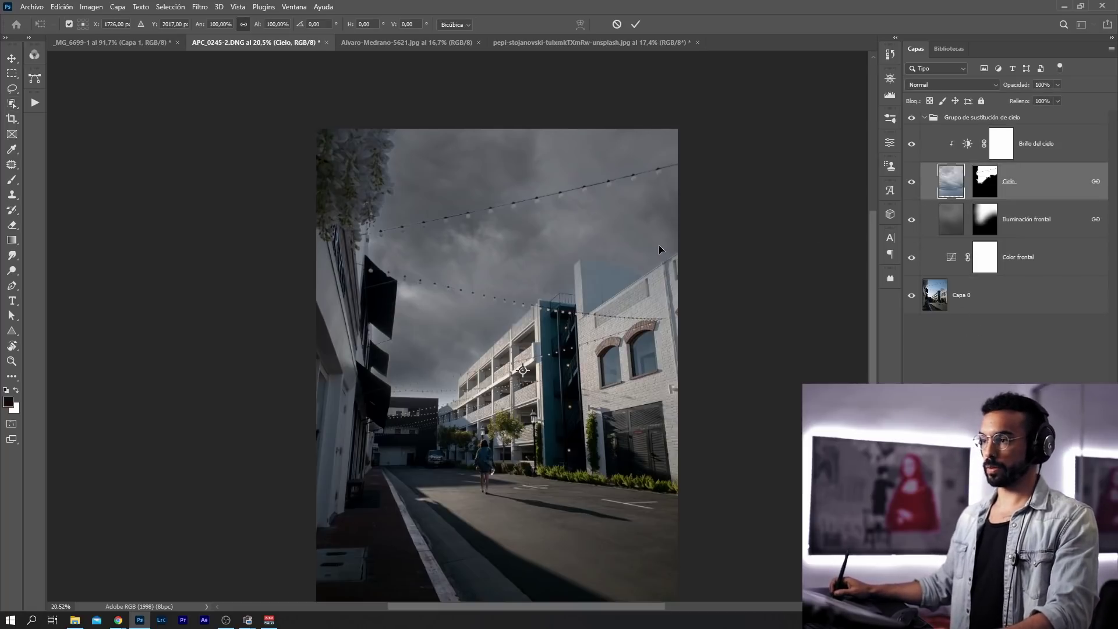
key("ctrl+0")
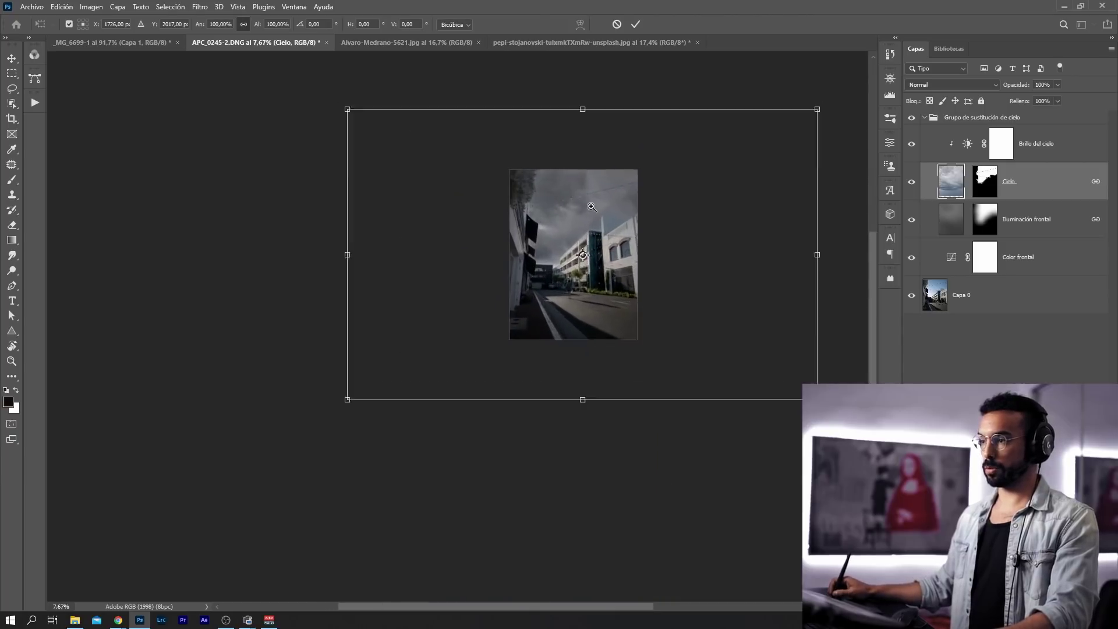
left_click_drag(837, 209, 704, 317)
left_click_drag(640, 243, 676, 265)
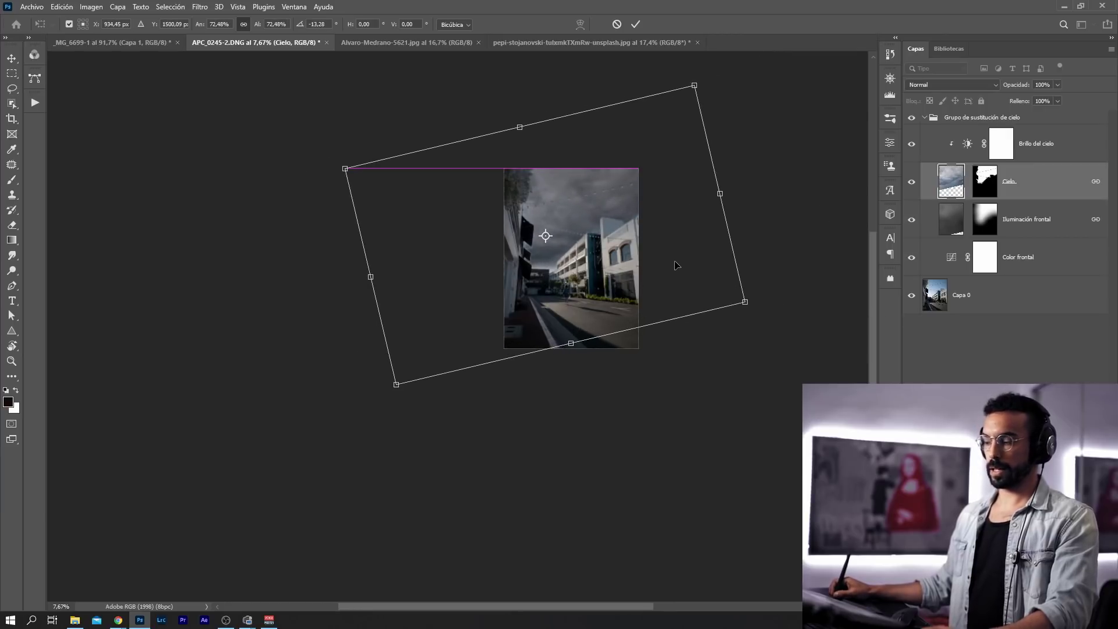
key("Return")
Display the Cielo layer's mask on its own, framed on the sky and building edges
scroll(666, 274, "up", 3)
left_click(980, 181, "alt")
mouse_move(558, 241)
left_mouse_down()
mouse_move(586, 239)
mouse_move(566, 251)
left_mouse_up()
left_click_drag(602, 197, 616, 282)
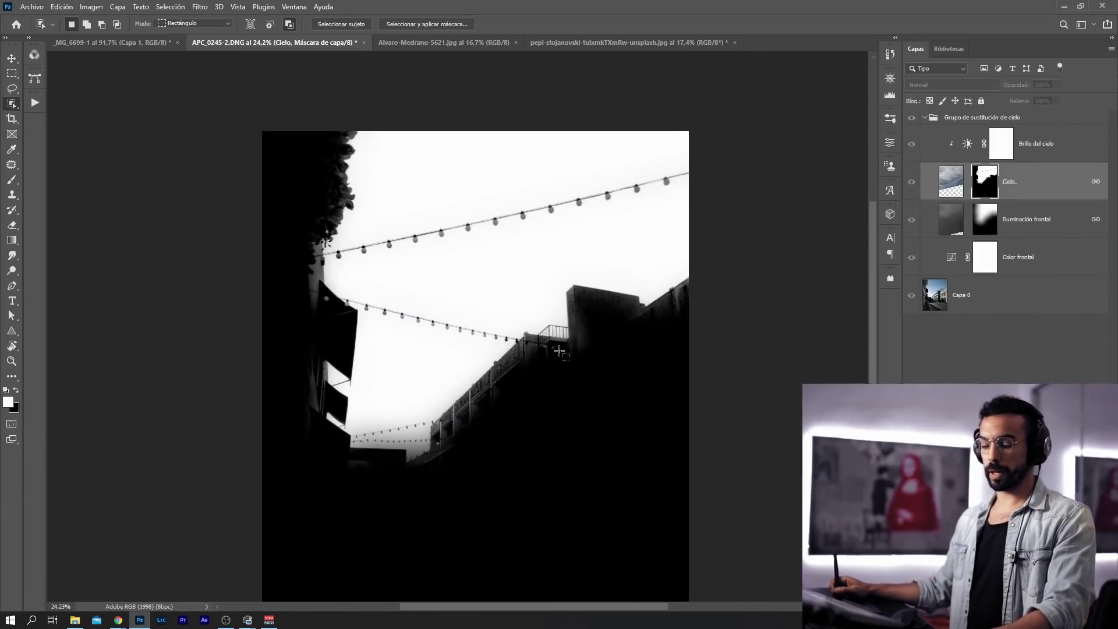
key("b")
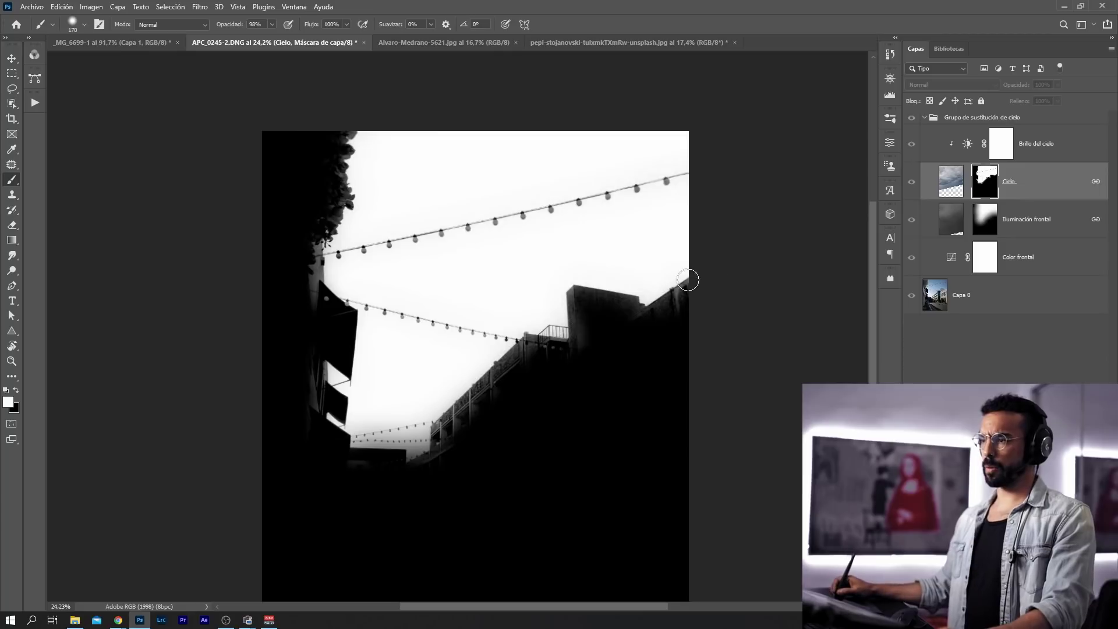
Burn the building and tree areas of the Cielo mask to solid black with Rango set to Sombras and Exposición 100%
left_click(18, 272)
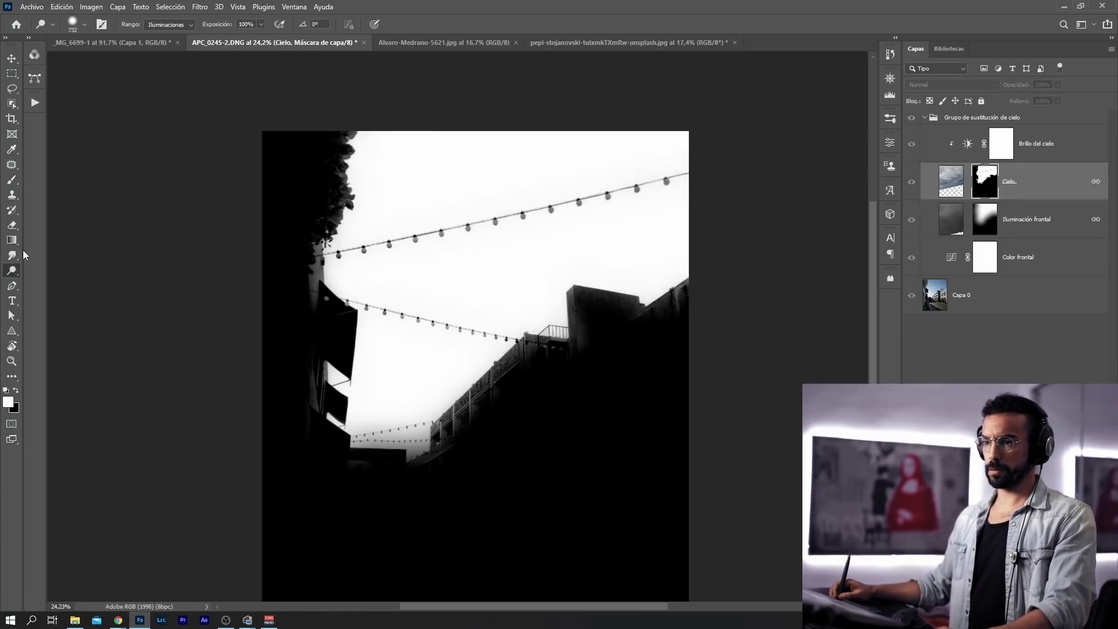
left_click_drag(674, 300, 655, 311)
key("ctrl+z")
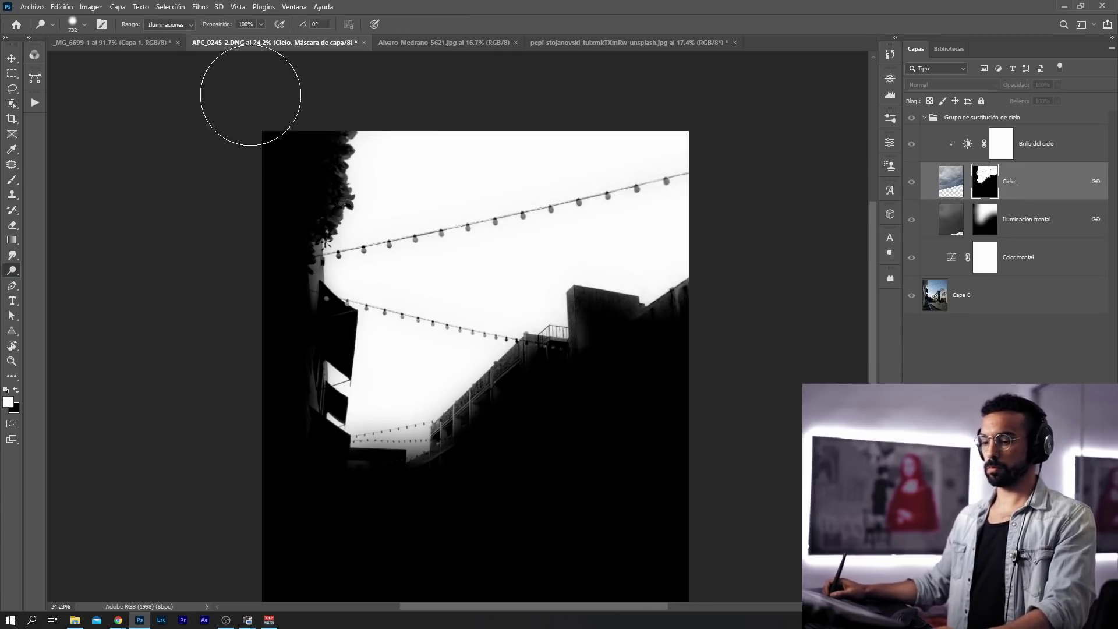
left_click(169, 24)
left_click(175, 34)
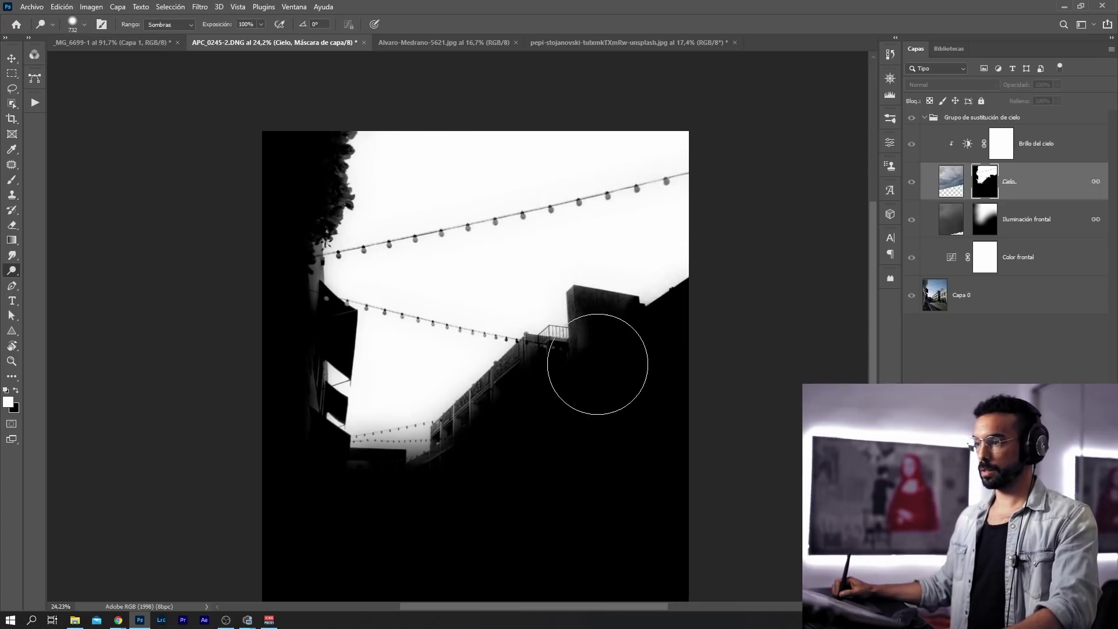
mouse_move(545, 406)
left_mouse_down()
mouse_move(499, 400)
mouse_move(254, 510)
mouse_move(311, 153)
left_mouse_up()
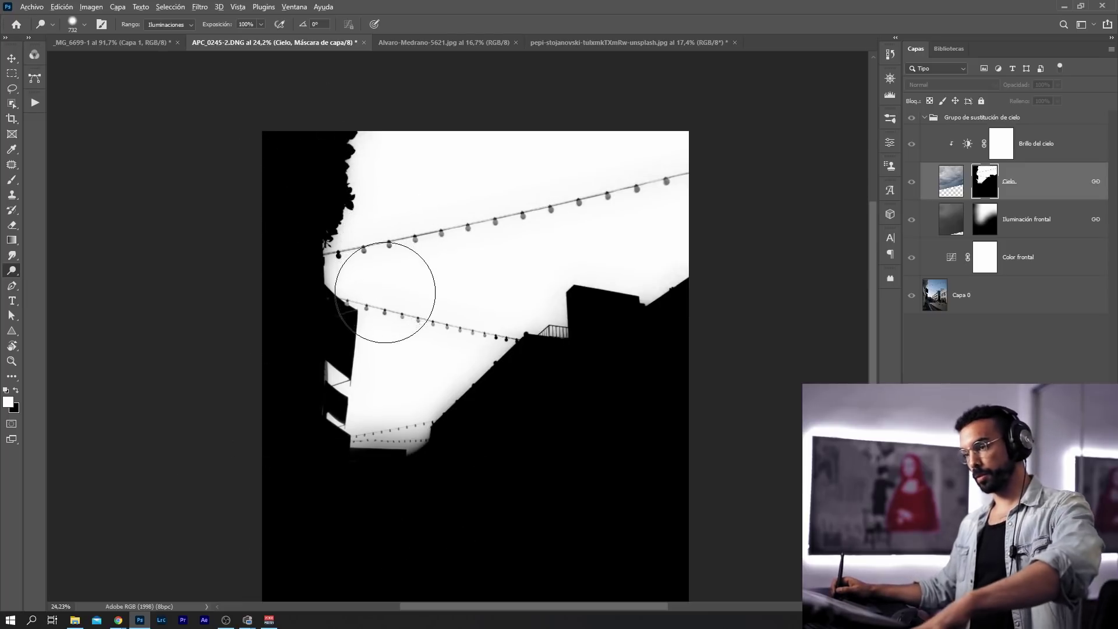
Dodge the sky area of the mask to pure white with Rango set to Iluminaciones, and check the composite image
key("alt+shift+h")
mouse_move(373, 218)
left_mouse_down()
mouse_move(350, 250)
mouse_move(561, 249)
mouse_move(375, 194)
left_mouse_up()
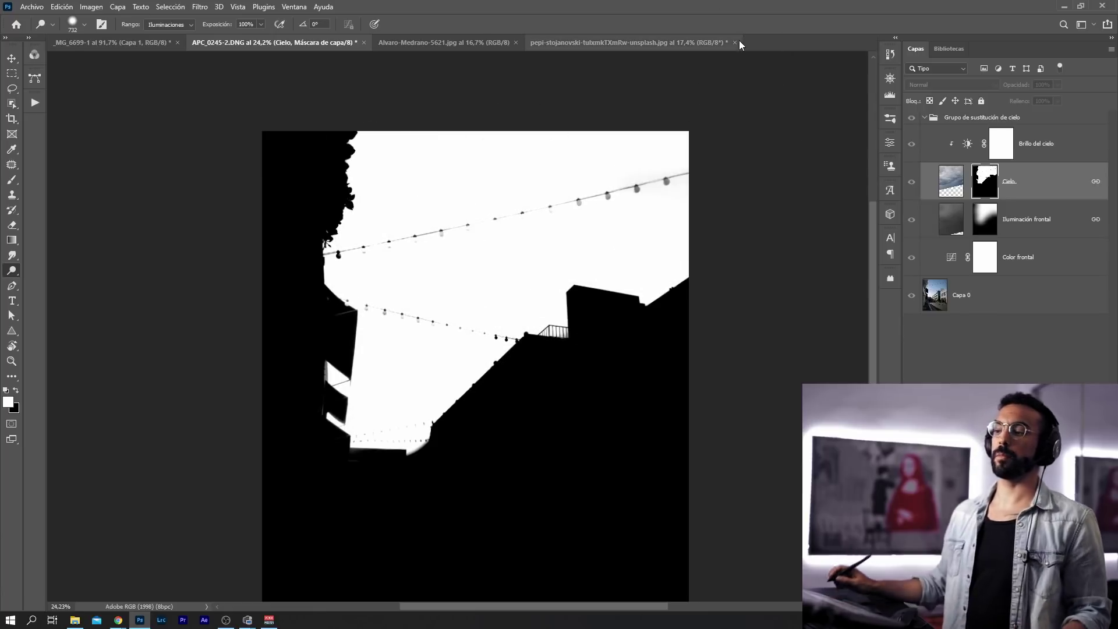
left_click(973, 187, "alt")
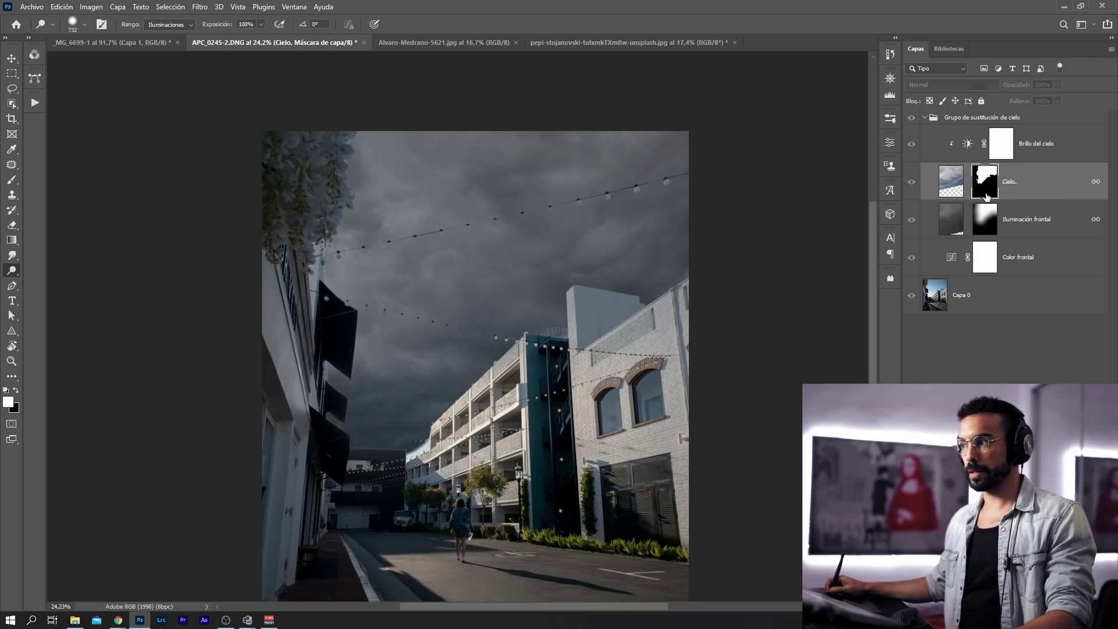
left_click(986, 197, "alt")
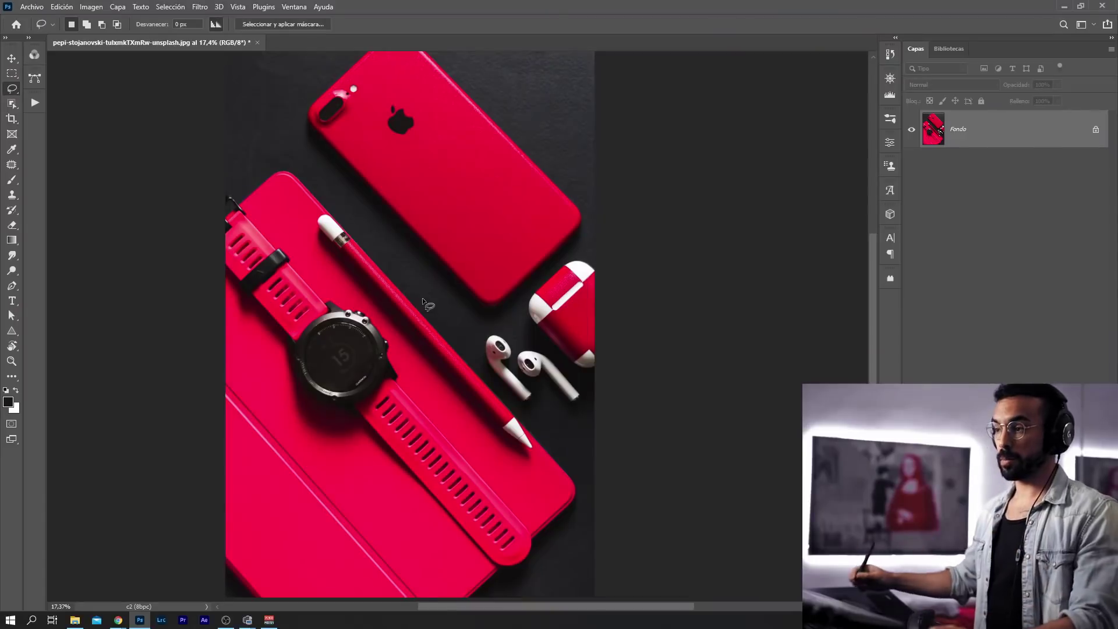
Try tracing the red phone's outline around its two lower corners with Herramienta Pluma
mouse_move(526, 171)
left_mouse_down()
mouse_move(552, 200)
mouse_move(514, 193)
mouse_move(537, 242)
left_mouse_up()
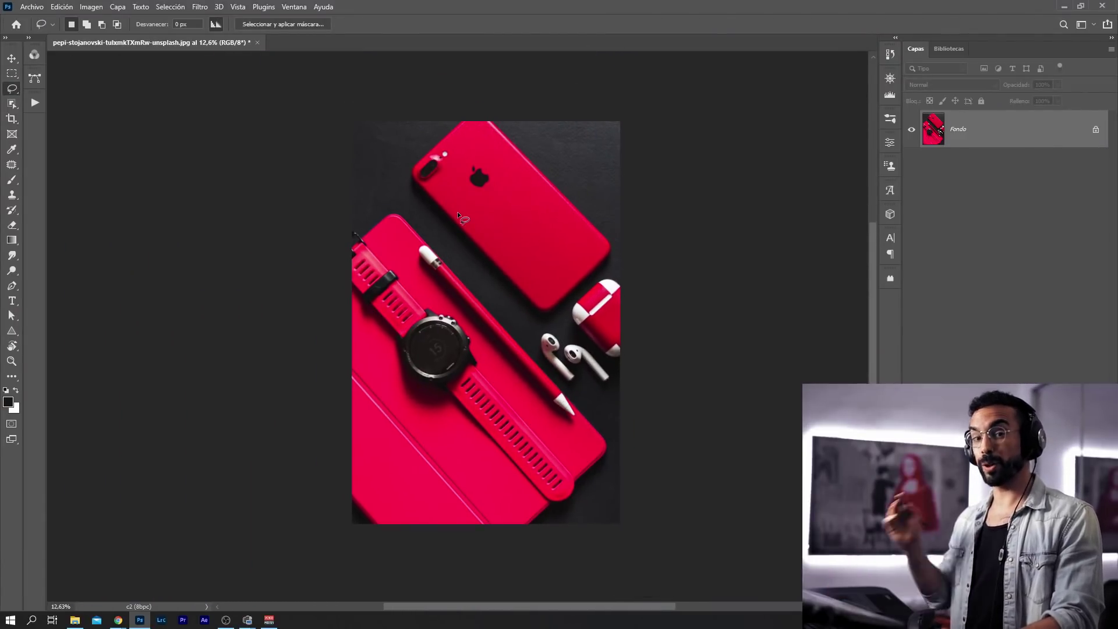
left_click_drag(458, 216, 501, 289)
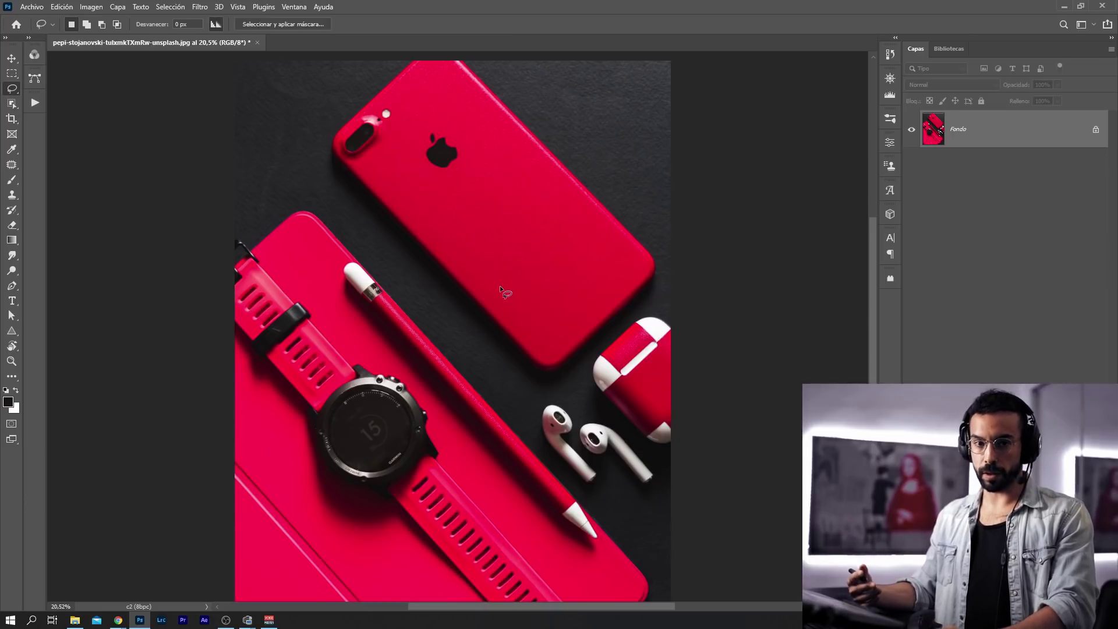
left_click(11, 285)
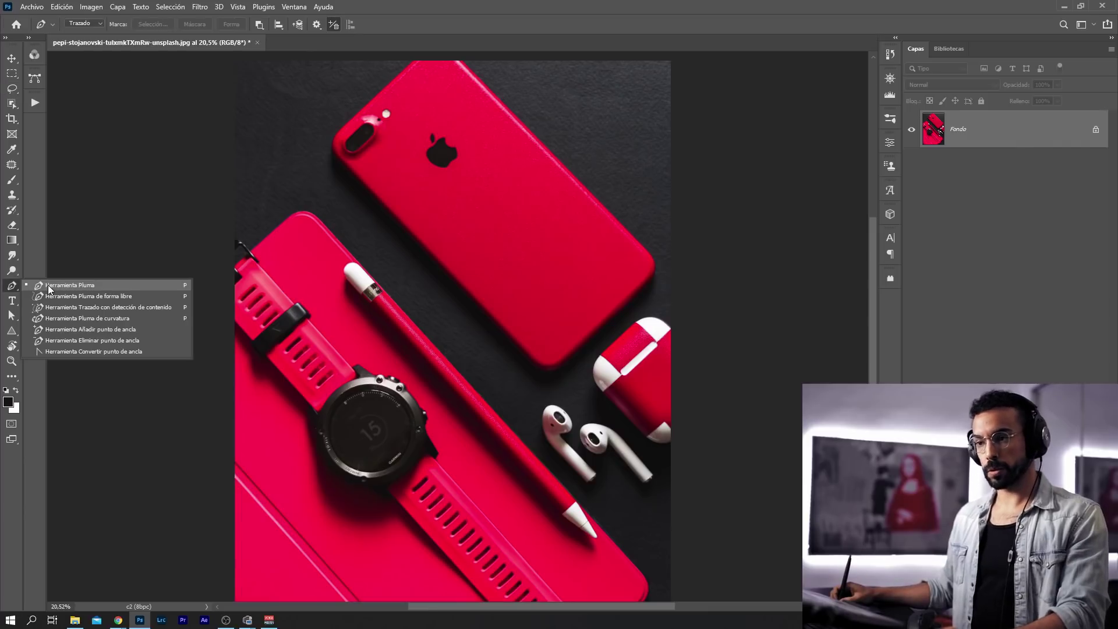
left_click(83, 283)
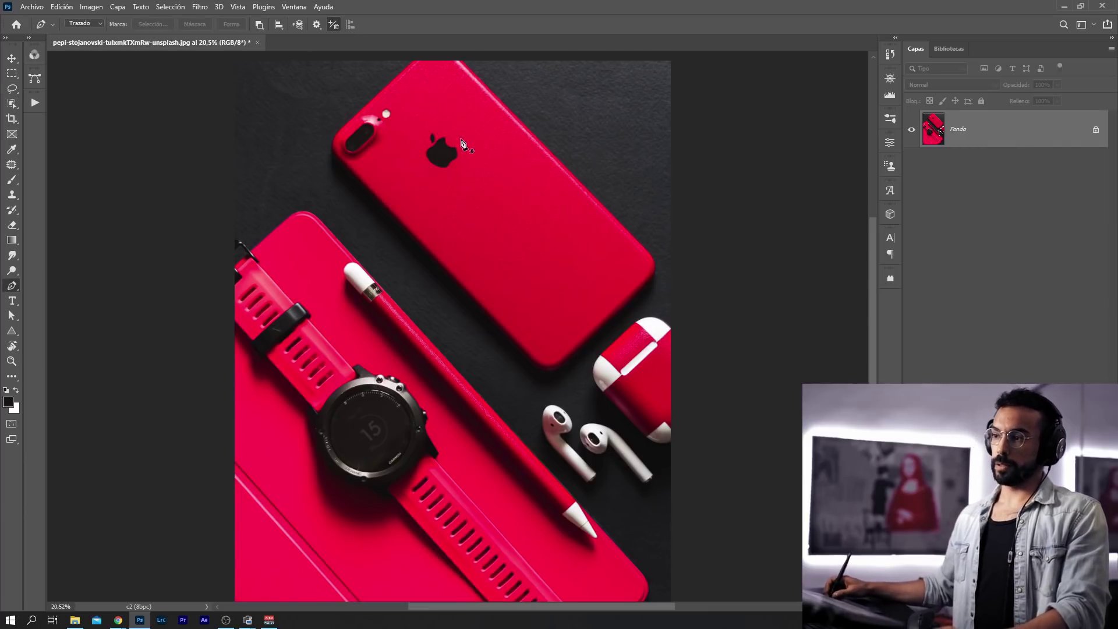
left_click_drag(489, 179, 554, 194)
left_click_drag(690, 244, 284, 153)
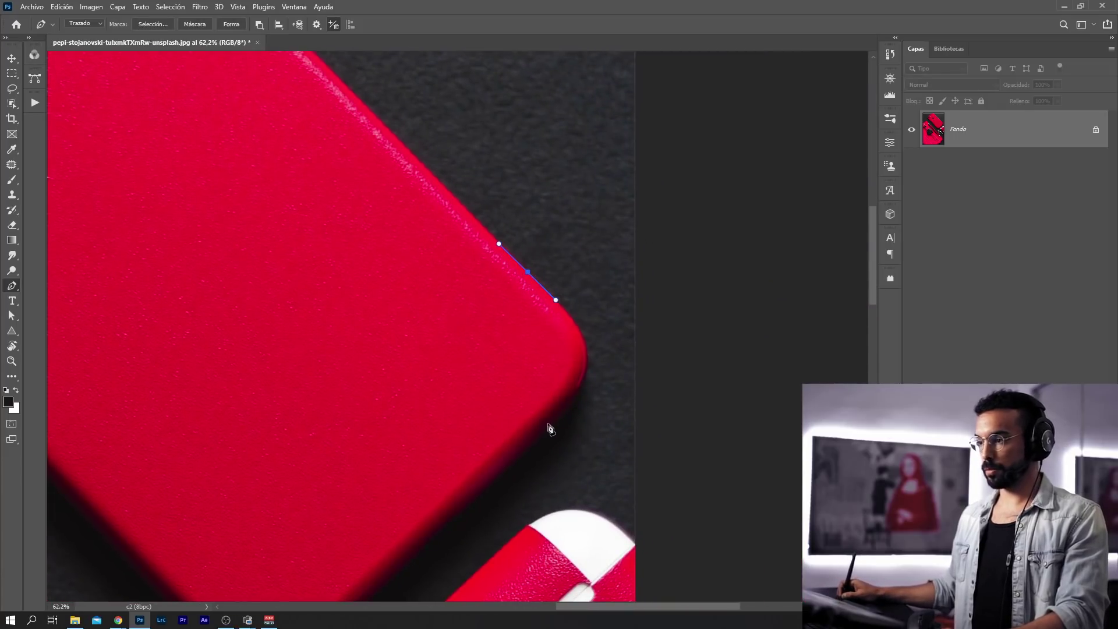
left_click_drag(553, 432, 489, 492)
left_click_drag(493, 442, 632, 301)
left_click_drag(455, 510, 427, 532)
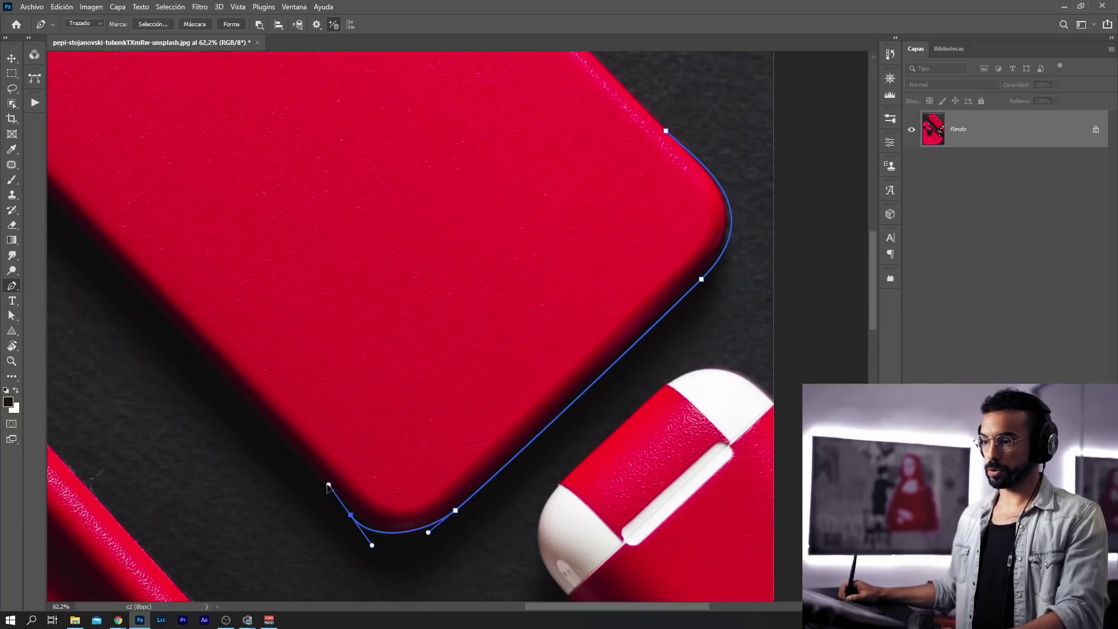
left_click_drag(319, 485, 317, 480)
mouse_move(411, 326)
left_mouse_down()
mouse_move(382, 334)
mouse_move(397, 324)
left_mouse_up()
Undo all anchor points of the hand-drawn pen path around the phone
key("ctrl+z")
key("ctrl+z")
key("ctrl+z")
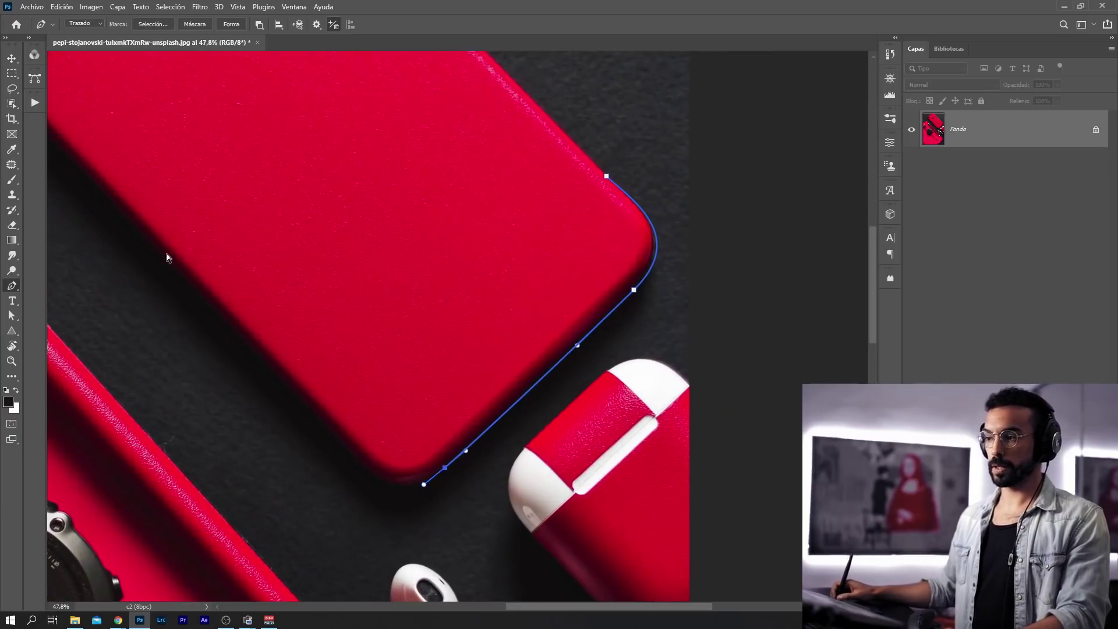
key("ctrl+z")
key("ctrl+z")
Choose Herramienta Trazado con detección de contenido with Trazado on Simplificado and set its Detalle to 37%
right_click(12, 287)
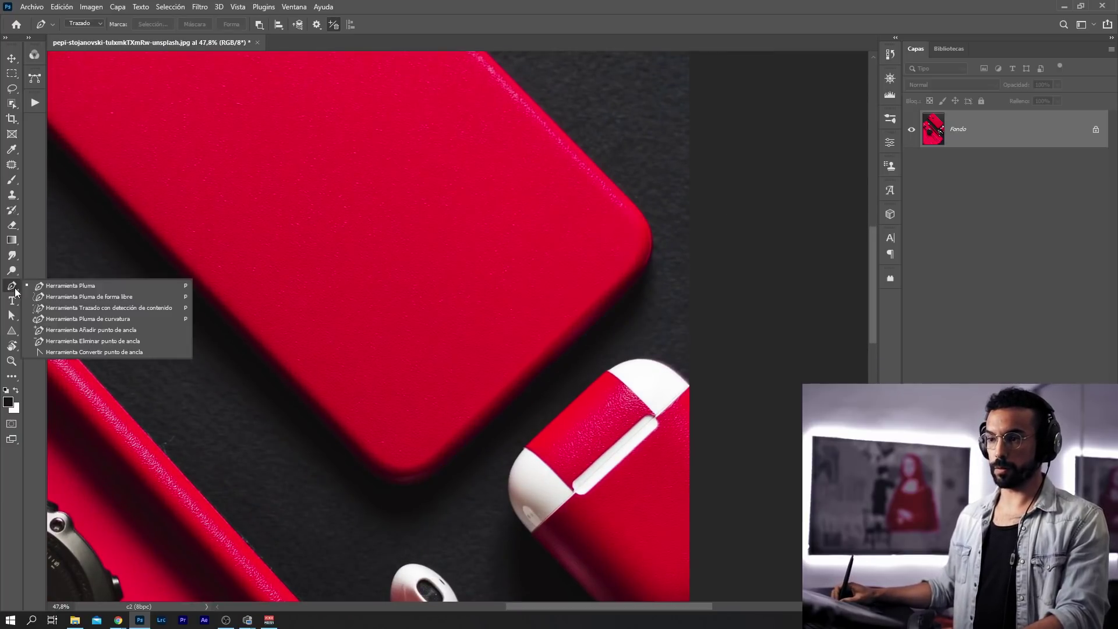
left_click(73, 308)
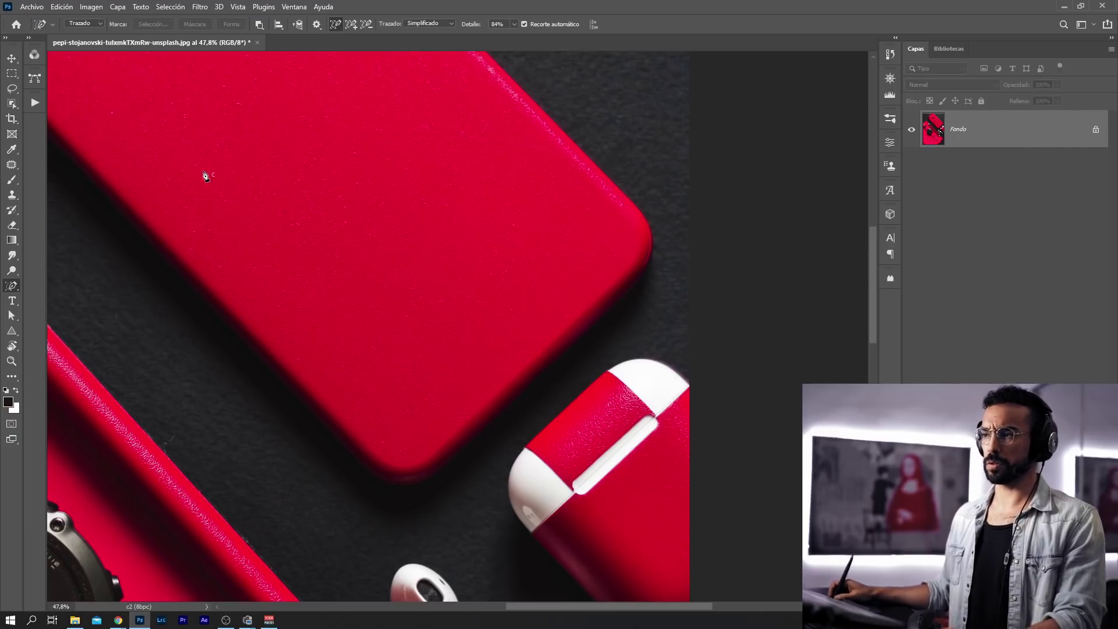
right_click(13, 287)
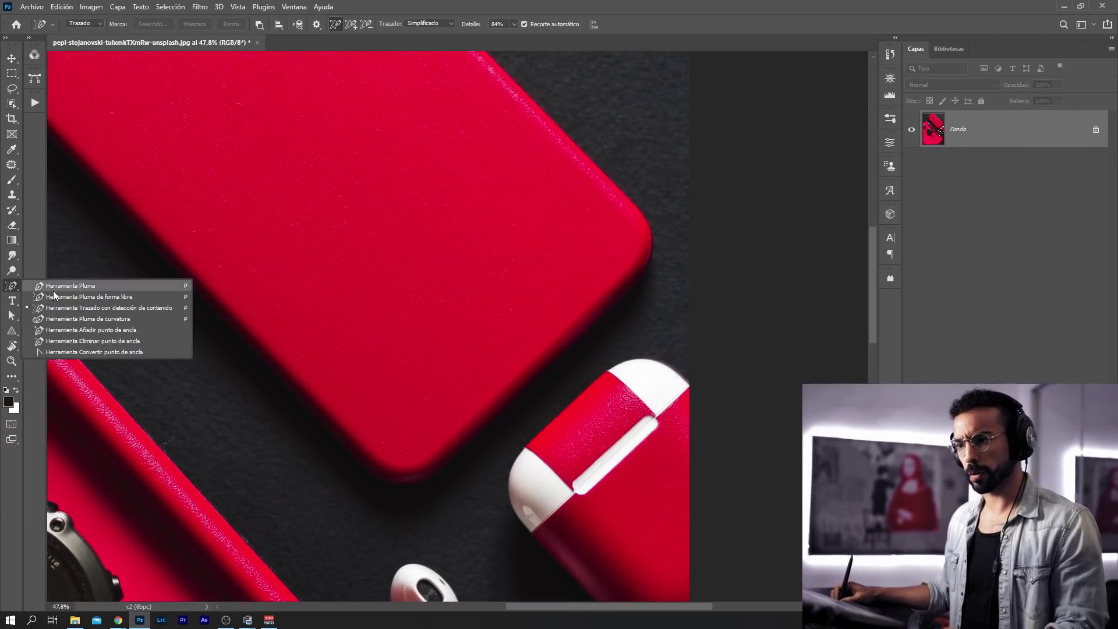
left_click(97, 306)
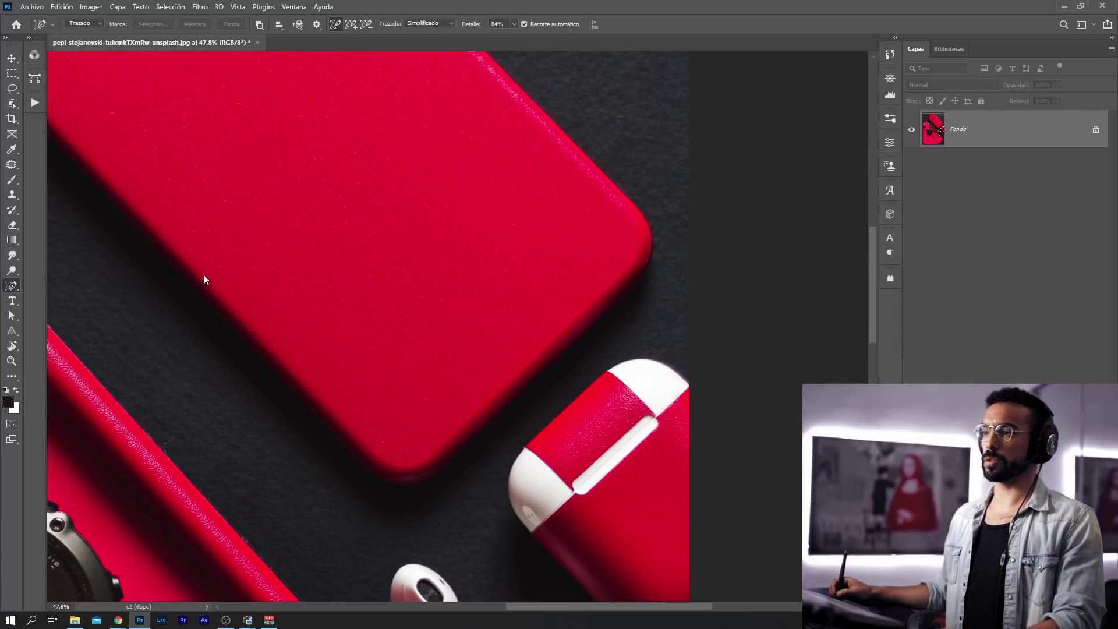
scroll(379, 238, "down", 3)
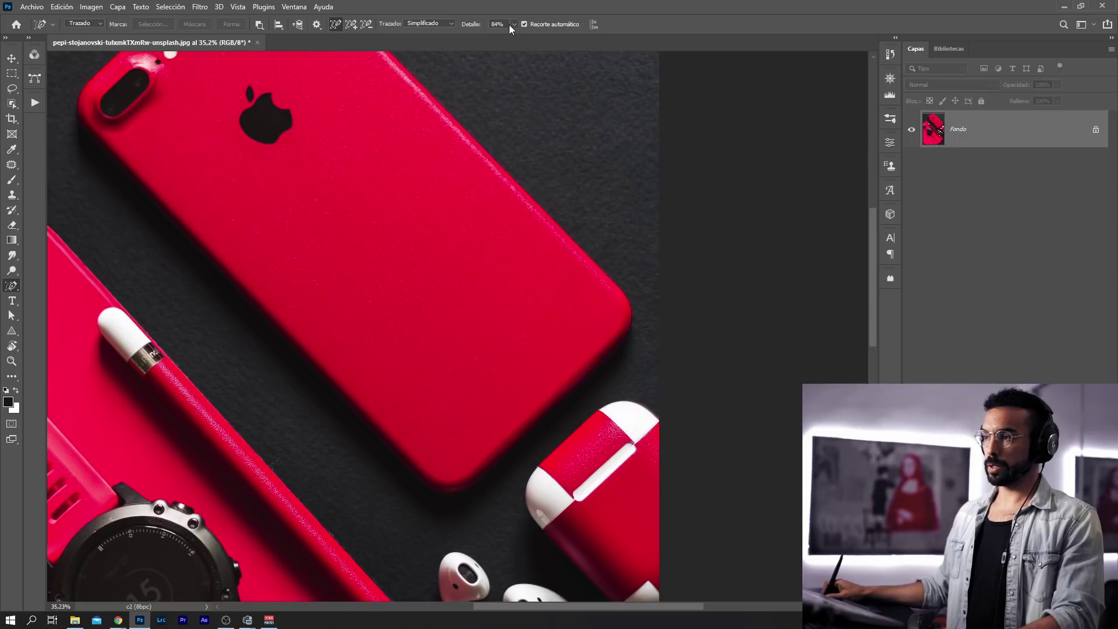
left_click(430, 23)
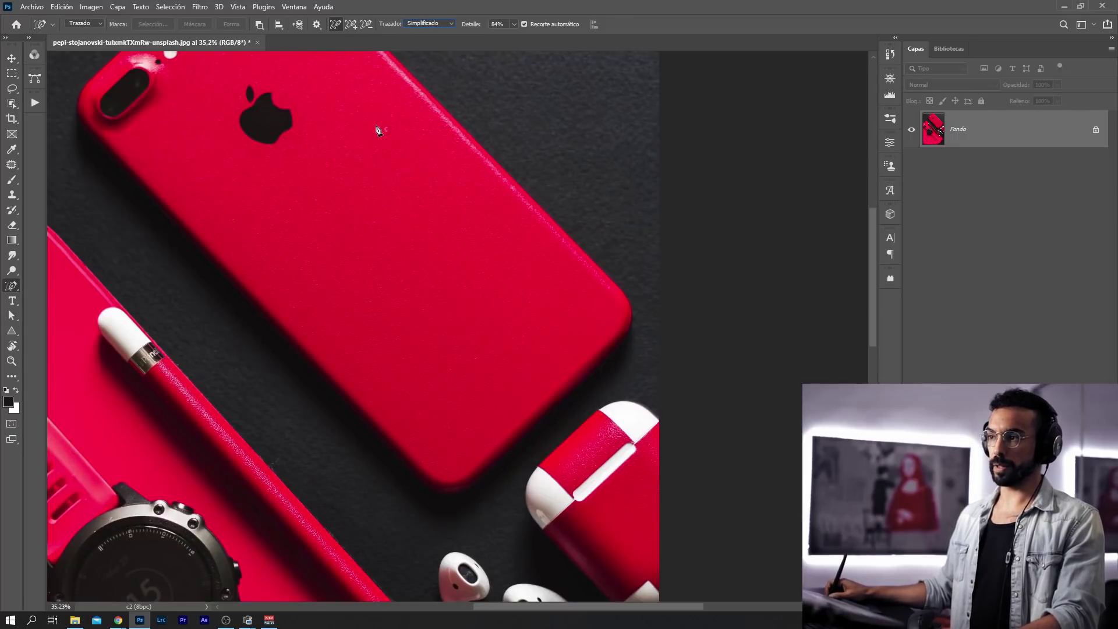
mouse_move(473, 26)
left_mouse_down()
mouse_move(398, 33)
mouse_move(491, 27)
left_mouse_up()
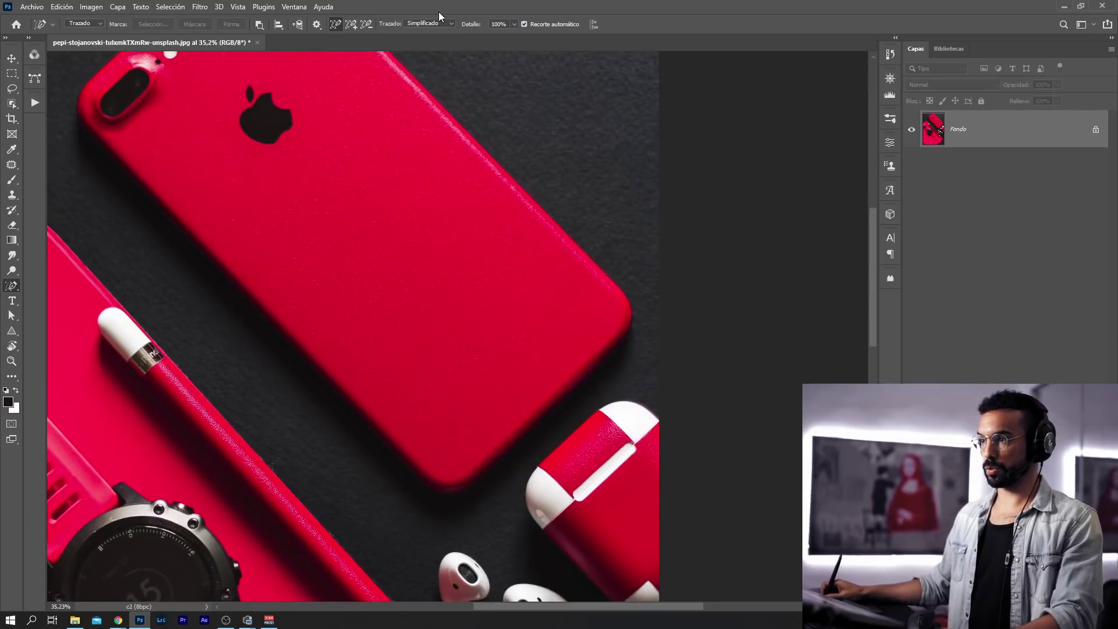
left_click_drag(461, 27, 457, 27)
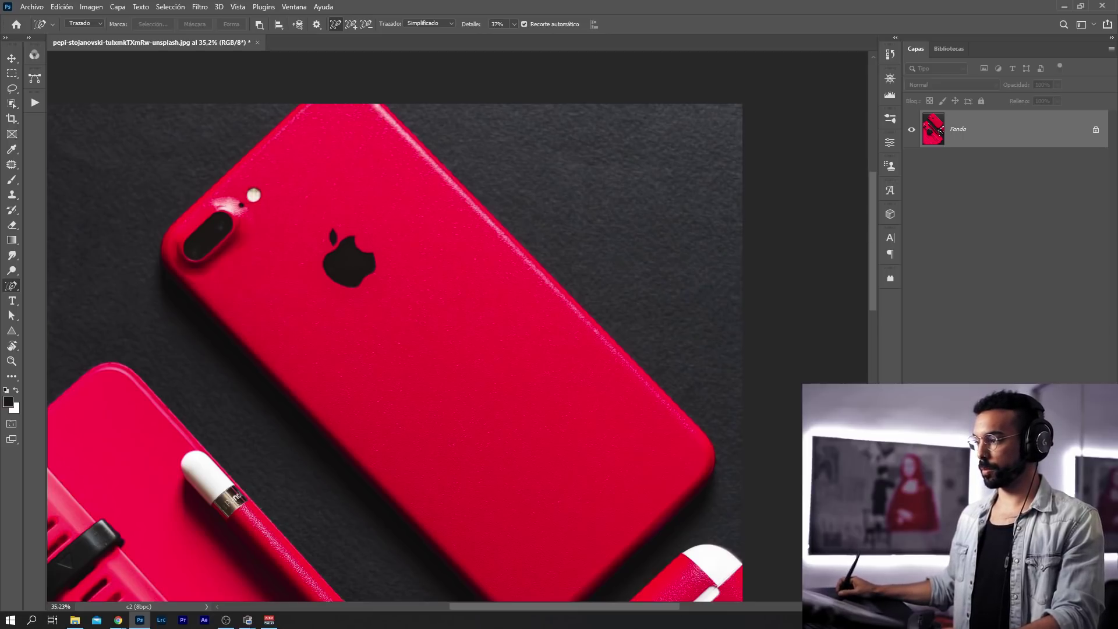
Add a Curves adjustment layer and raise the RGB curve steeply to brighten the photo, with a point at Entrada 46, Salida 192
left_click(1039, 457)
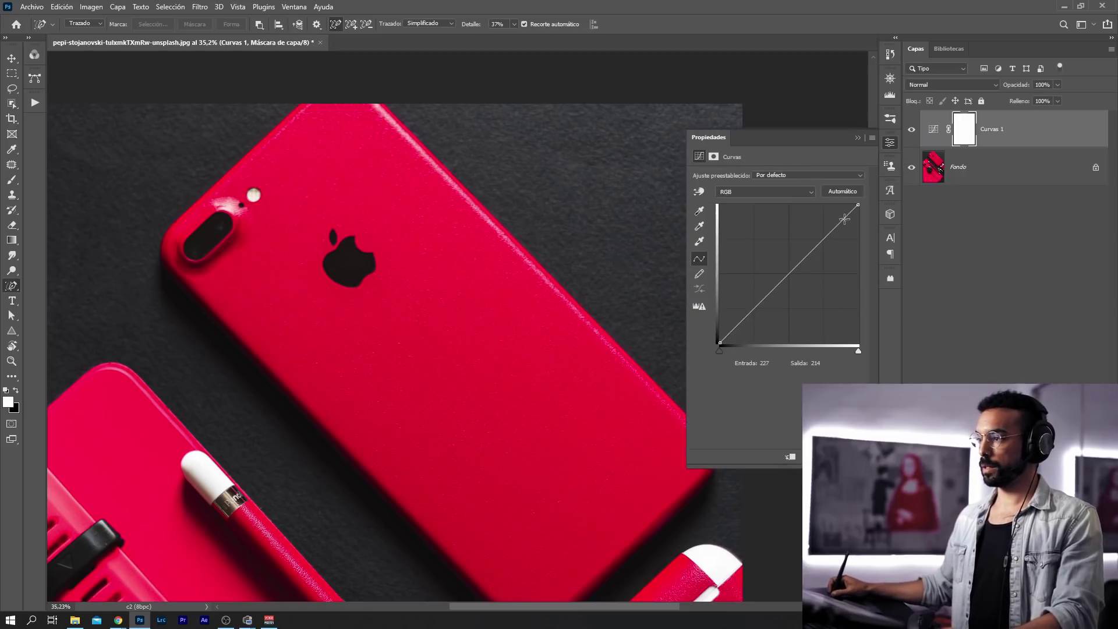
left_click_drag(786, 267, 774, 246)
left_click_drag(737, 308, 735, 296)
left_click_drag(769, 254, 744, 243)
left_click_drag(467, 407, 396, 285)
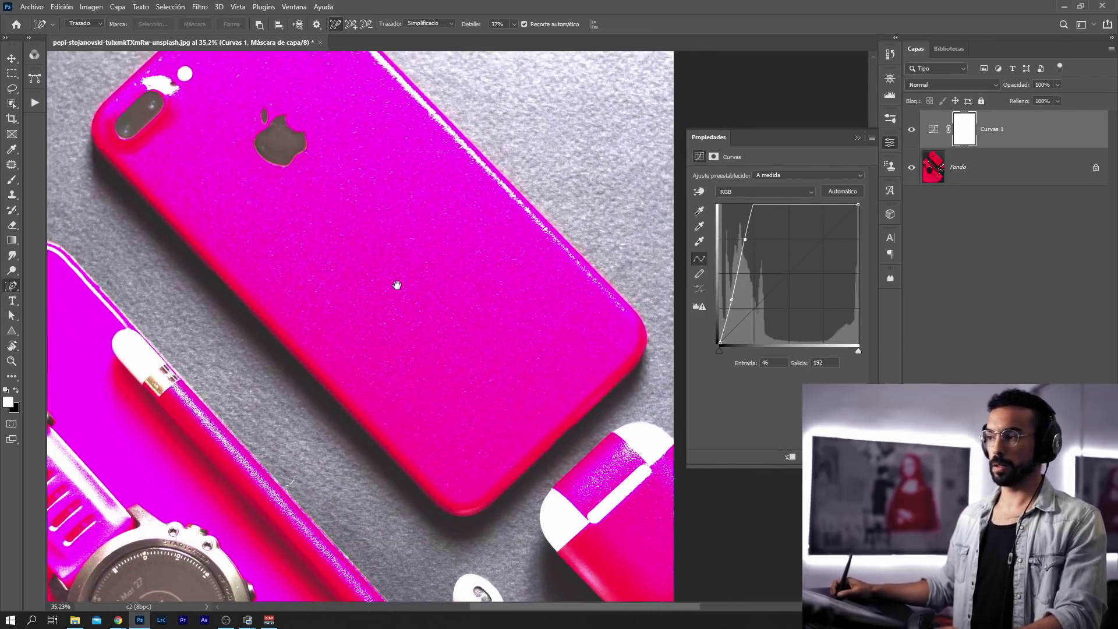
With Detalle set to 82%, trace the phone's whole outline as a content-aware path and hide the Curvas 1 layer
left_click_drag(464, 27, 505, 26)
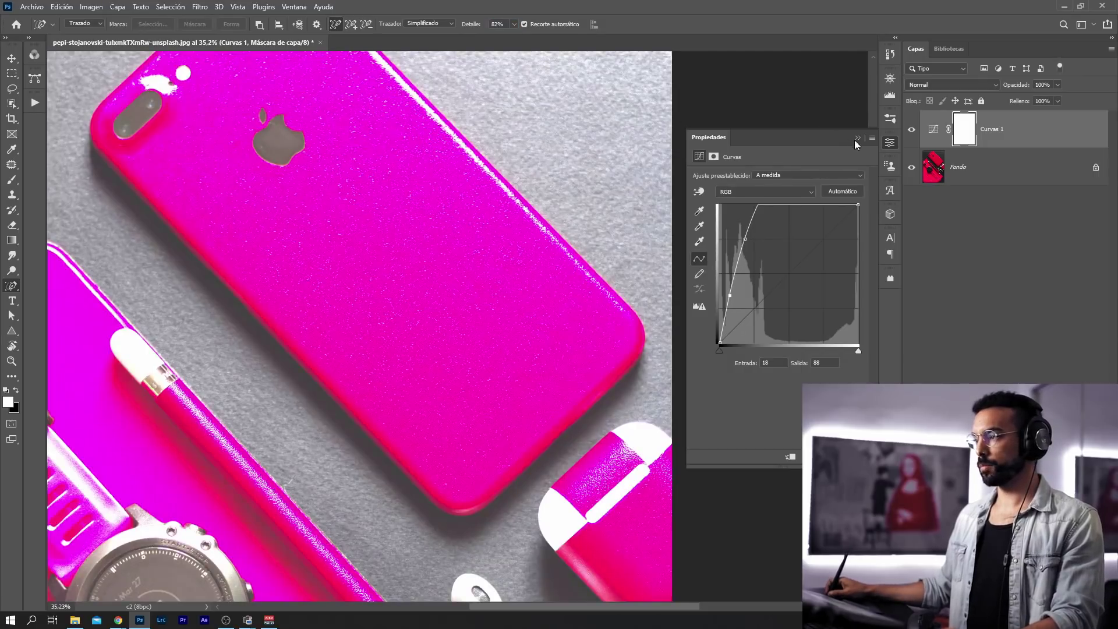
left_click(857, 139)
left_click_drag(333, 163, 451, 334)
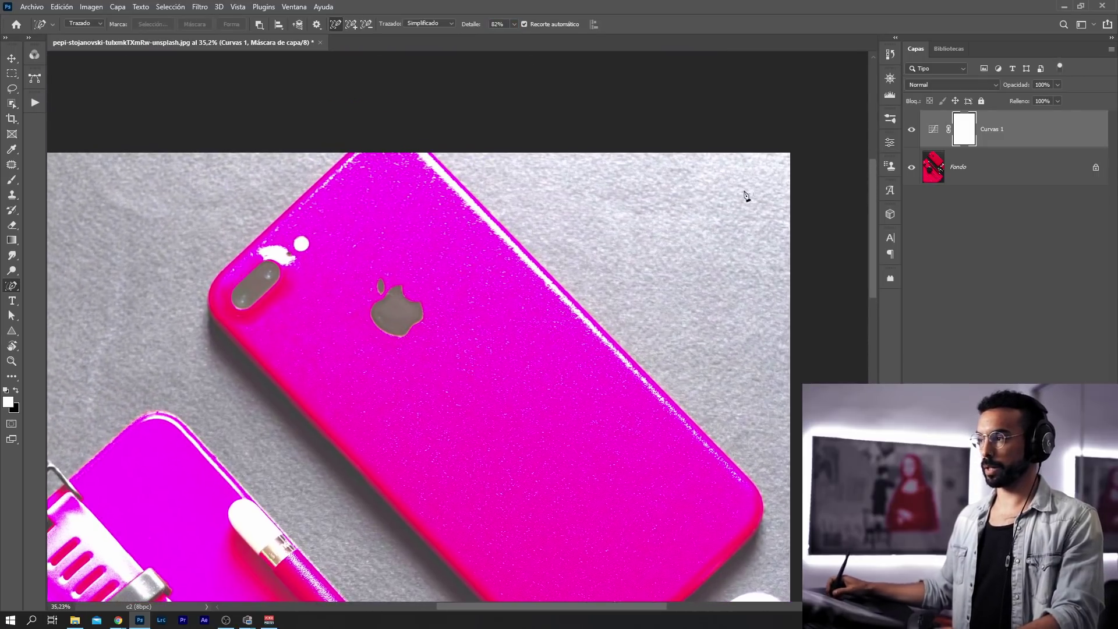
left_click(258, 243)
left_click(578, 293, "shift")
left_click_drag(665, 328, 615, 108)
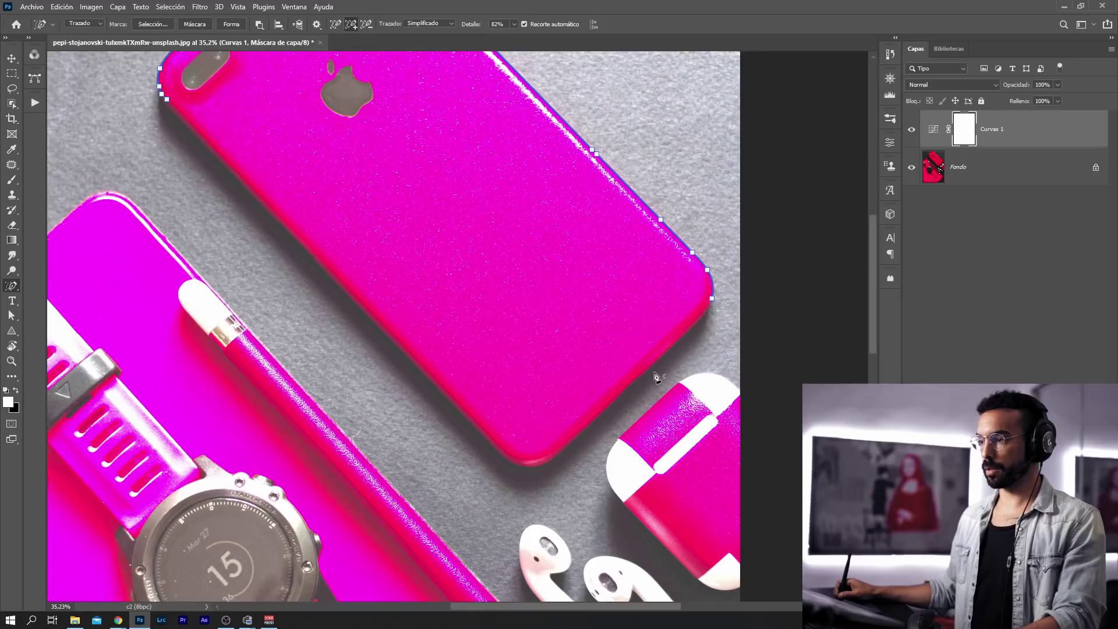
left_click(657, 378, "shift")
left_click_drag(211, 124, 403, 214)
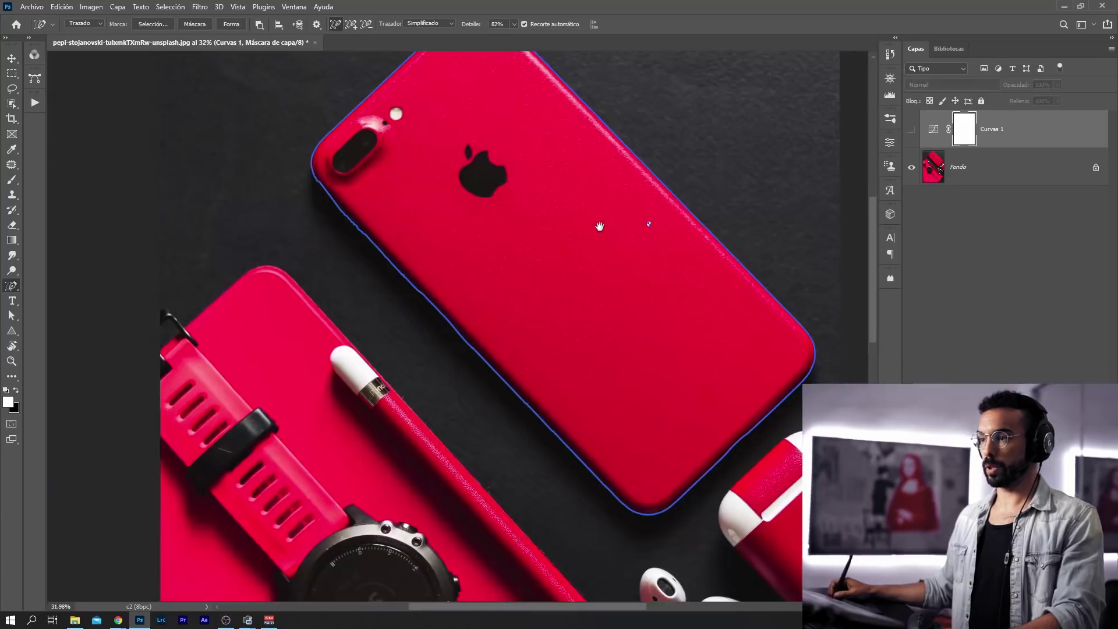
Delete the surplus anchor points along the phone's lower-left edge using Herramienta Eliminar punto de ancla to straighten the path
left_click_drag(649, 224, 604, 281)
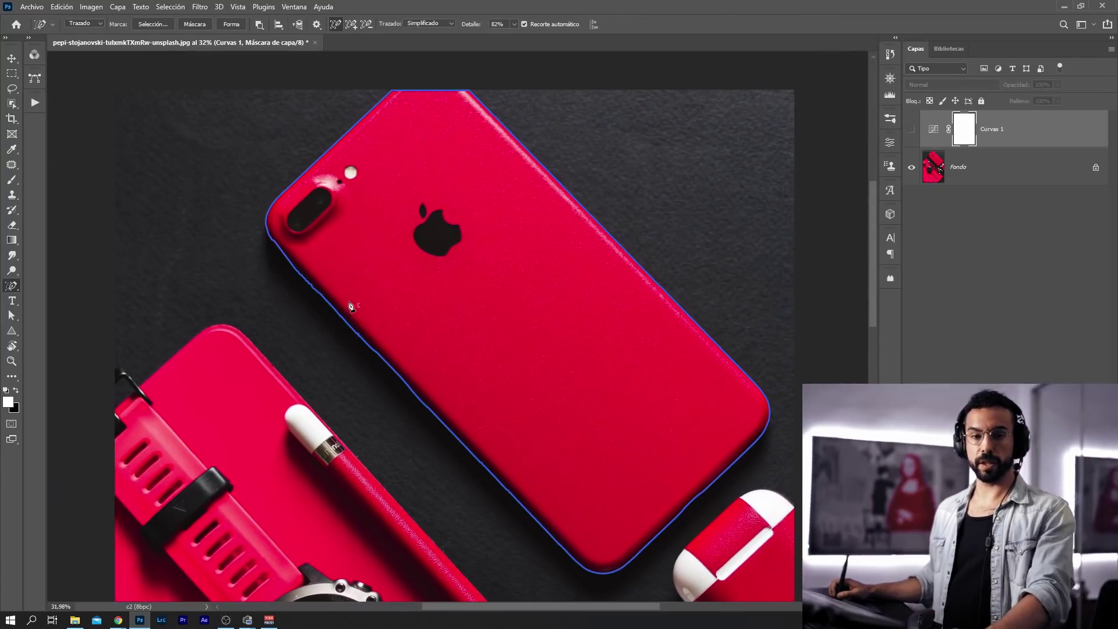
left_click_drag(368, 386, 400, 381)
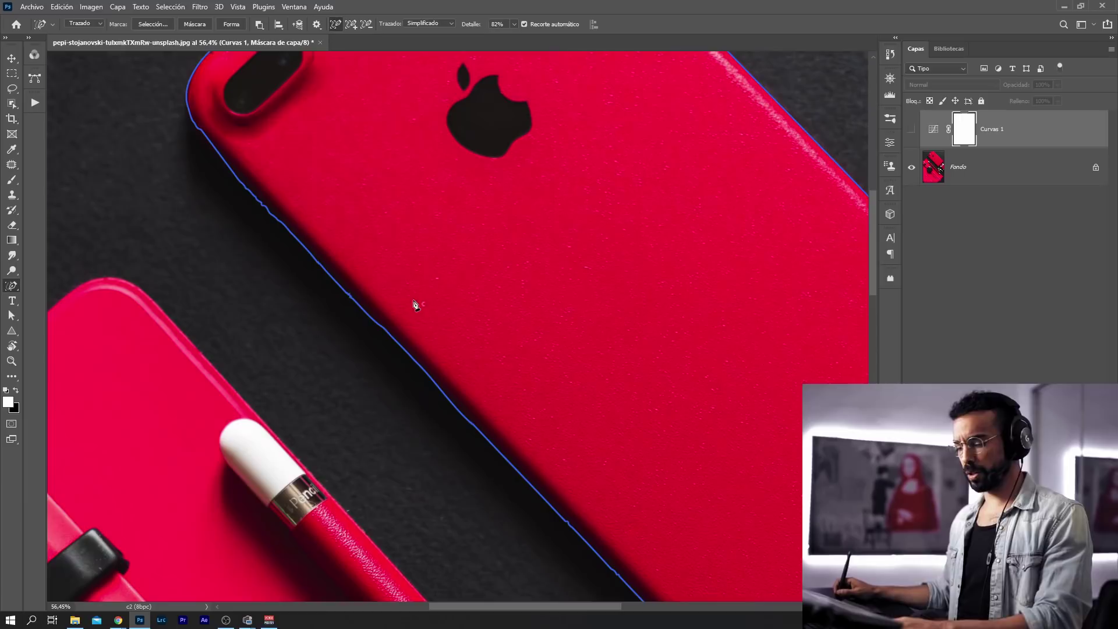
right_click(12, 294)
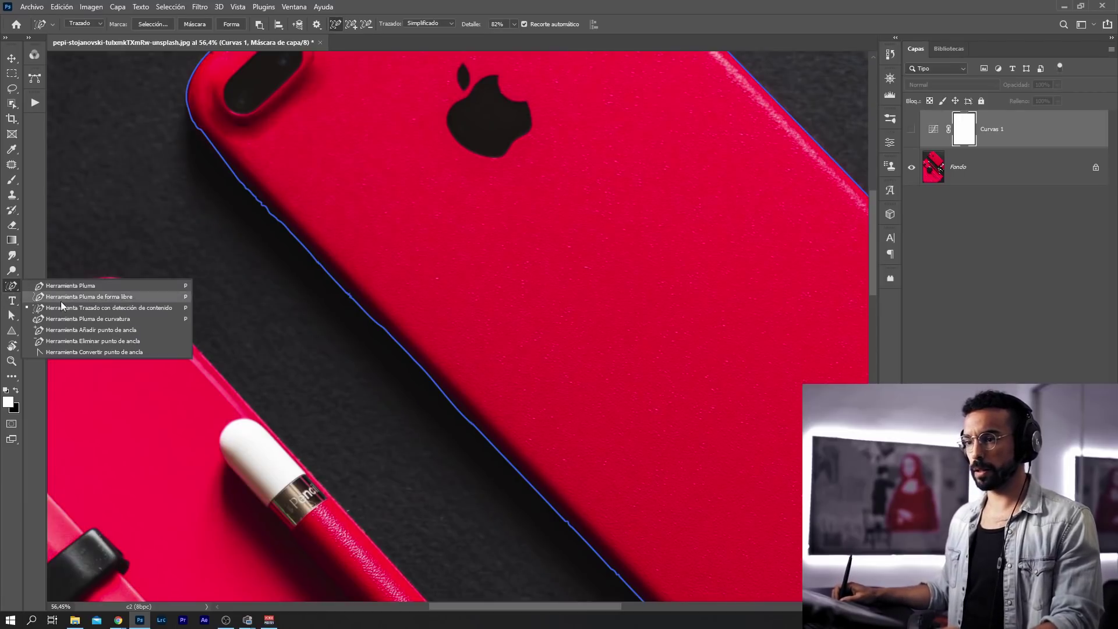
left_click(82, 341)
left_click_drag(425, 300, 515, 312)
left_click(233, 432)
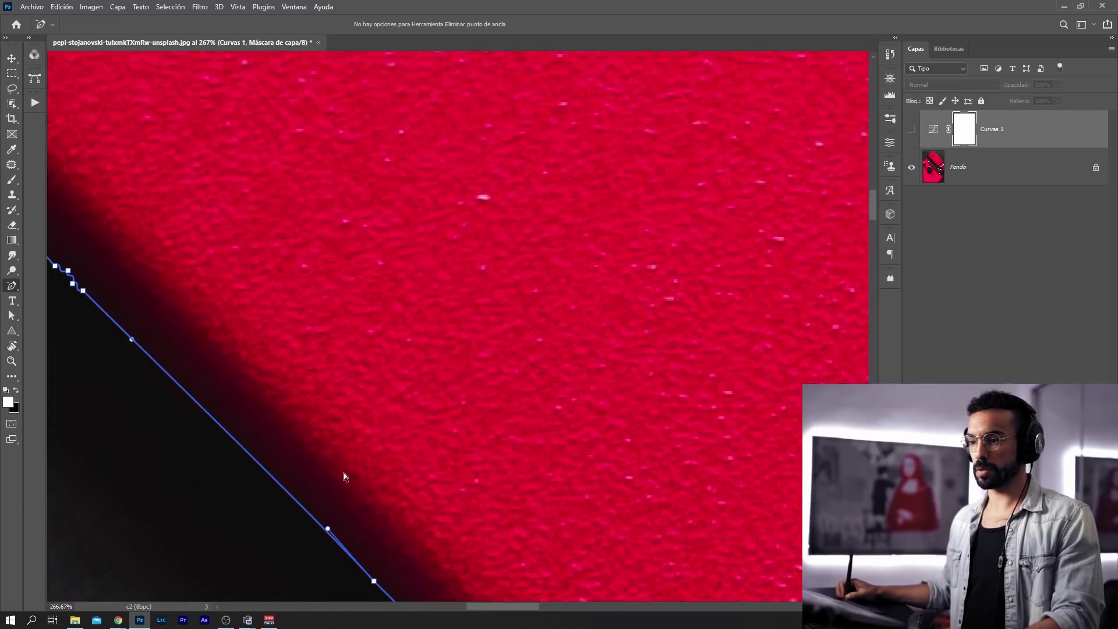
mouse_move(156, 294)
left_mouse_down()
mouse_move(215, 304)
mouse_move(123, 306)
mouse_move(424, 267)
left_mouse_up()
left_click_drag(288, 274, 412, 275)
left_click(475, 256)
left_click(481, 272)
left_click(493, 281)
scroll(509, 306, "down", 5)
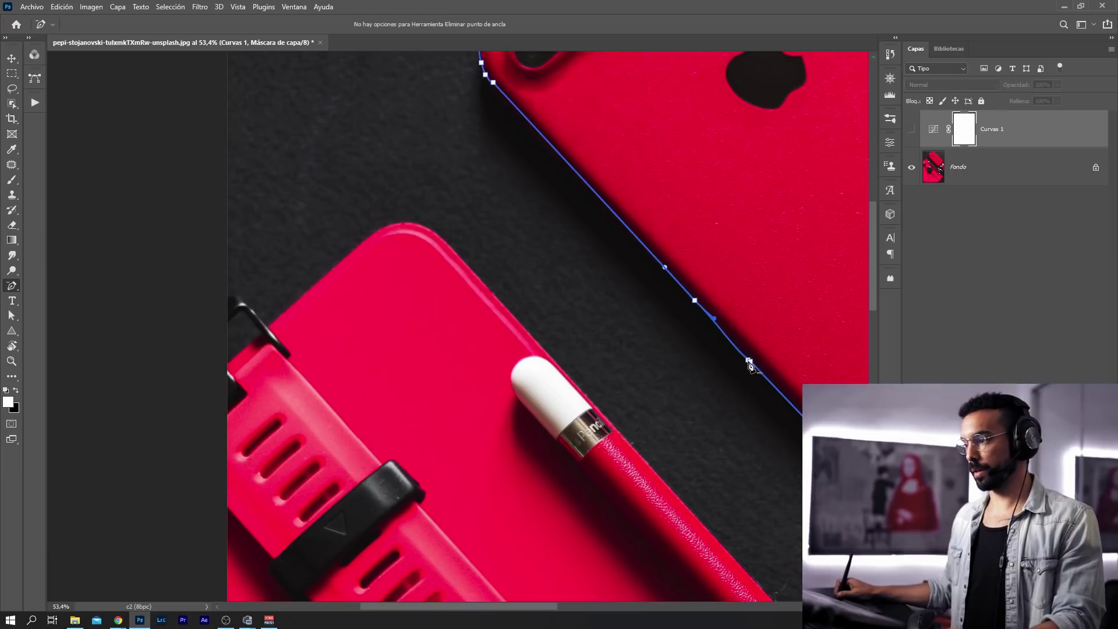
scroll(440, 245, "down", 4)
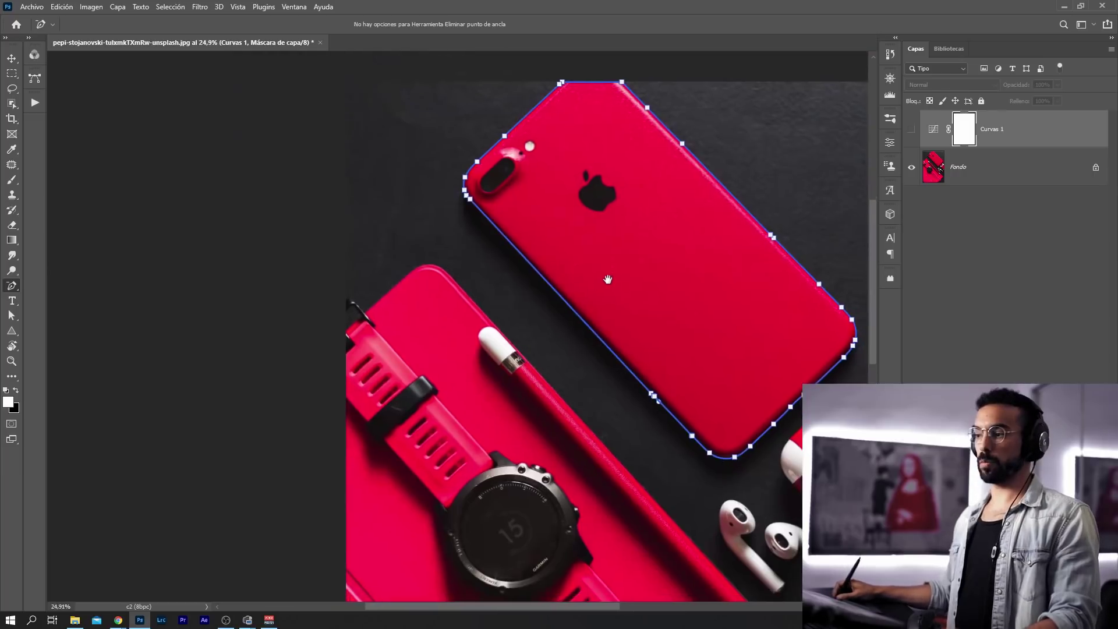
left_click_drag(593, 267, 518, 303)
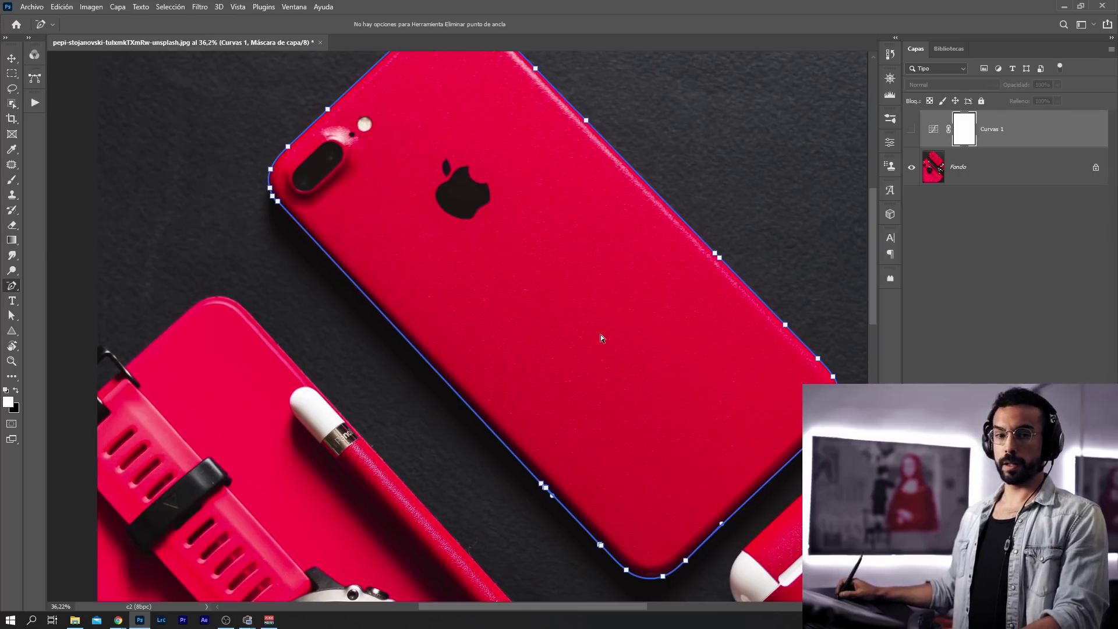
Load the phone path as a selection and switch to the Quick Selection tool
scroll(636, 381, "down", 3)
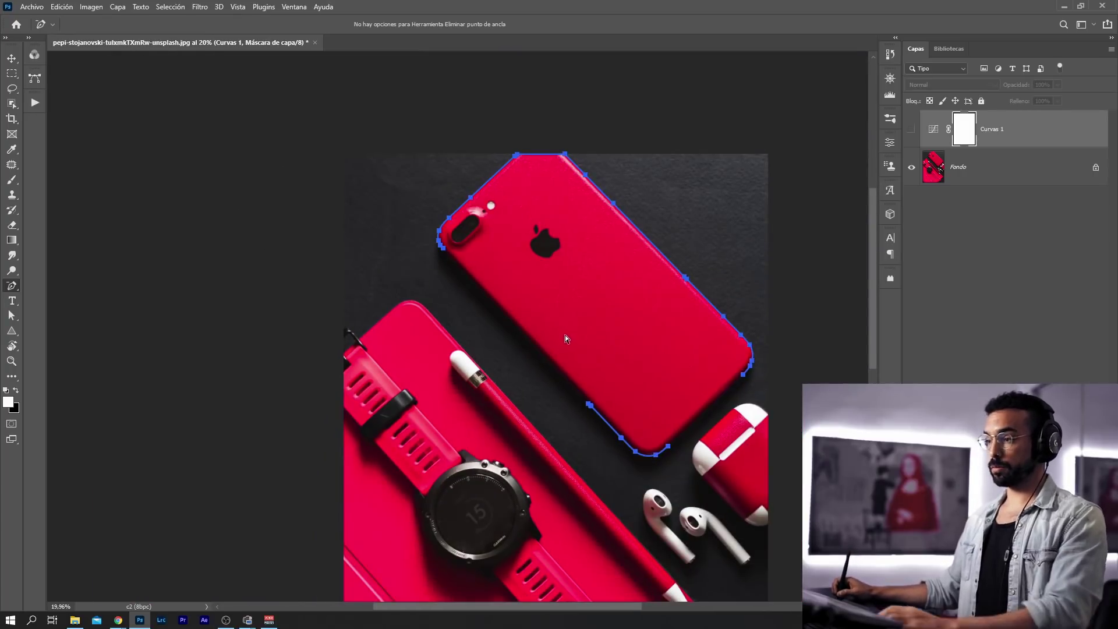
key("ctrl+Return")
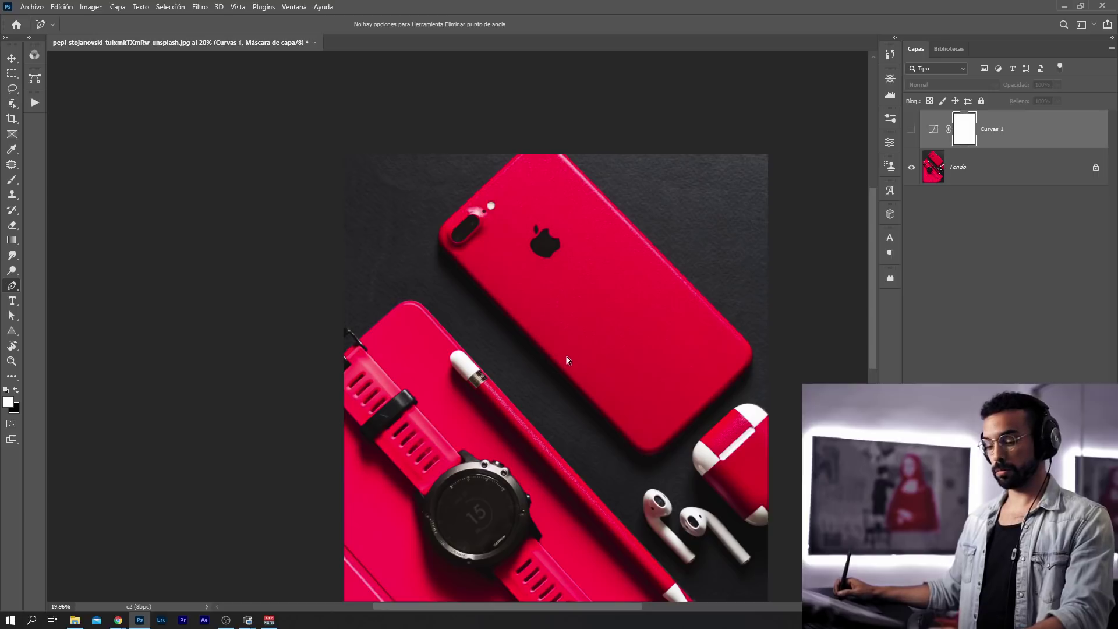
key("w")
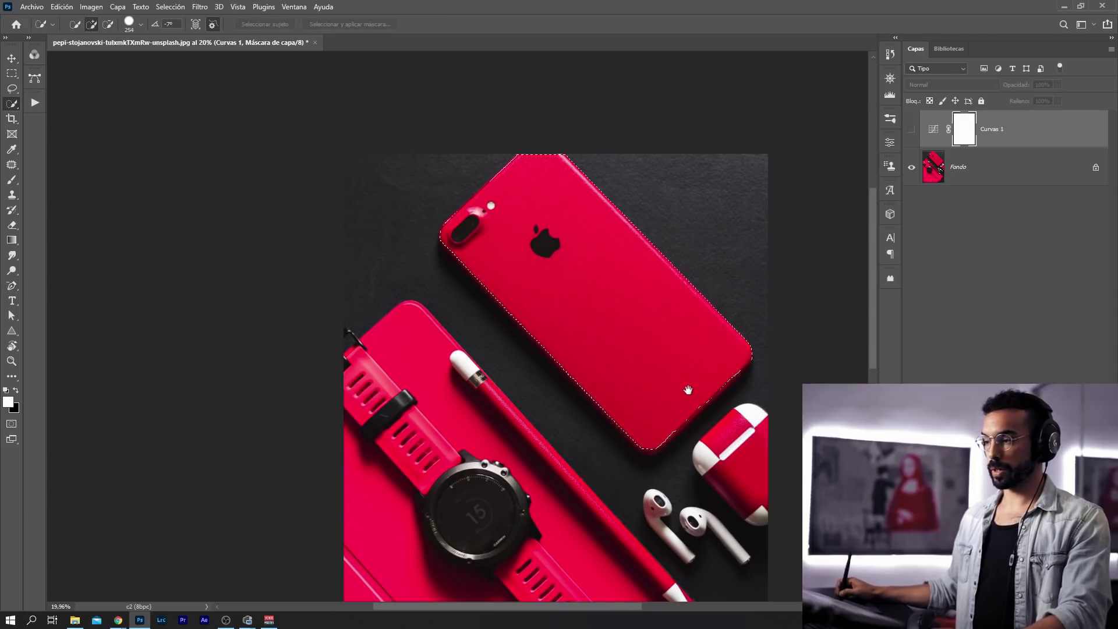
scroll(592, 400, "up", 3)
Convert the phone selection into a work path with a tolerance of 1
right_click(422, 242)
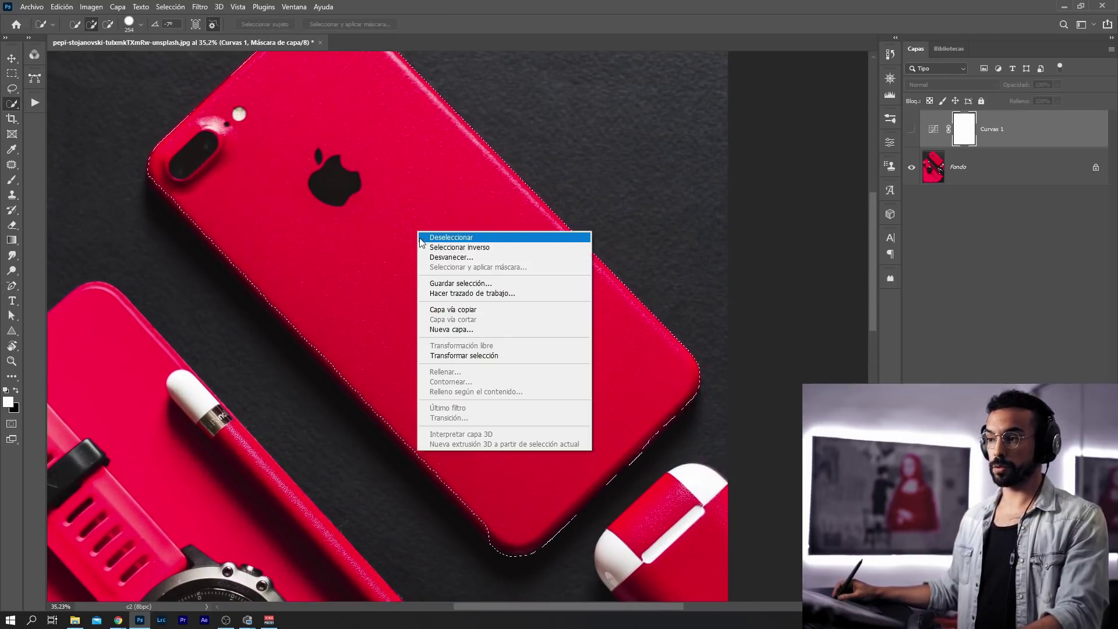
left_click(464, 294)
type("1")
left_click(615, 198)
scroll(526, 287, "down", 2)
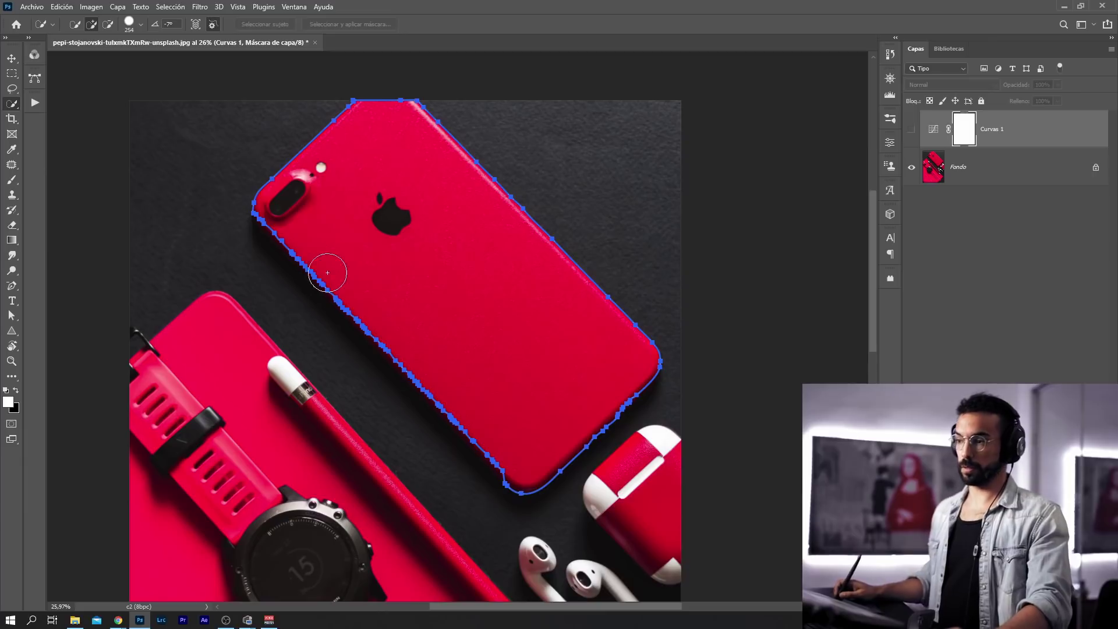
Add a vector mask to the Fondo layer from the phone's work path, and delete that vector mask again
left_click(968, 170)
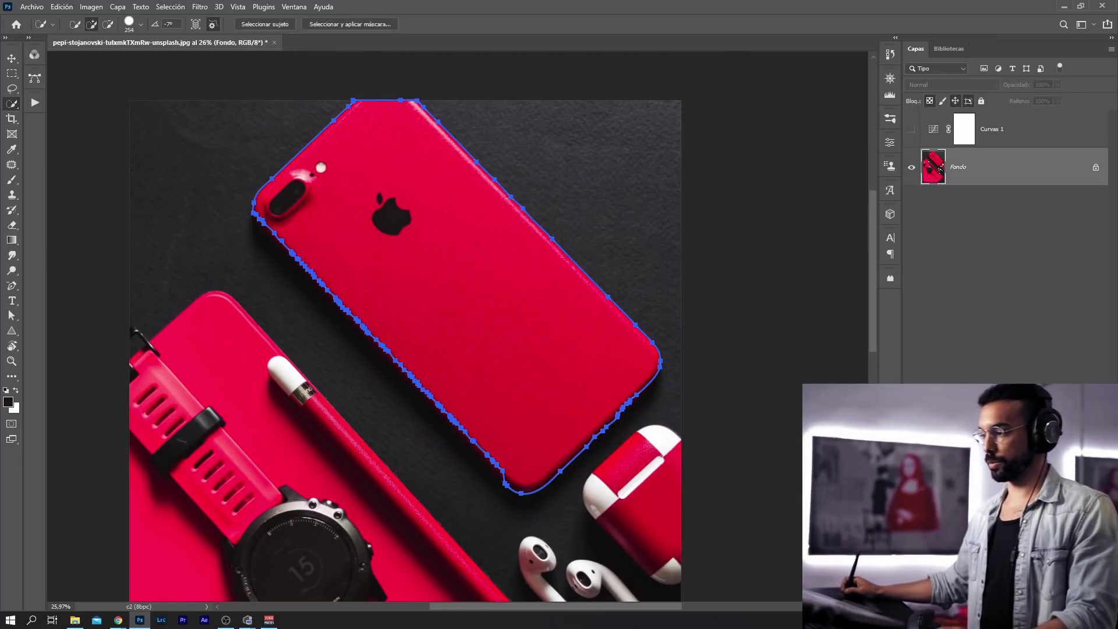
left_click(992, 606, "ctrl")
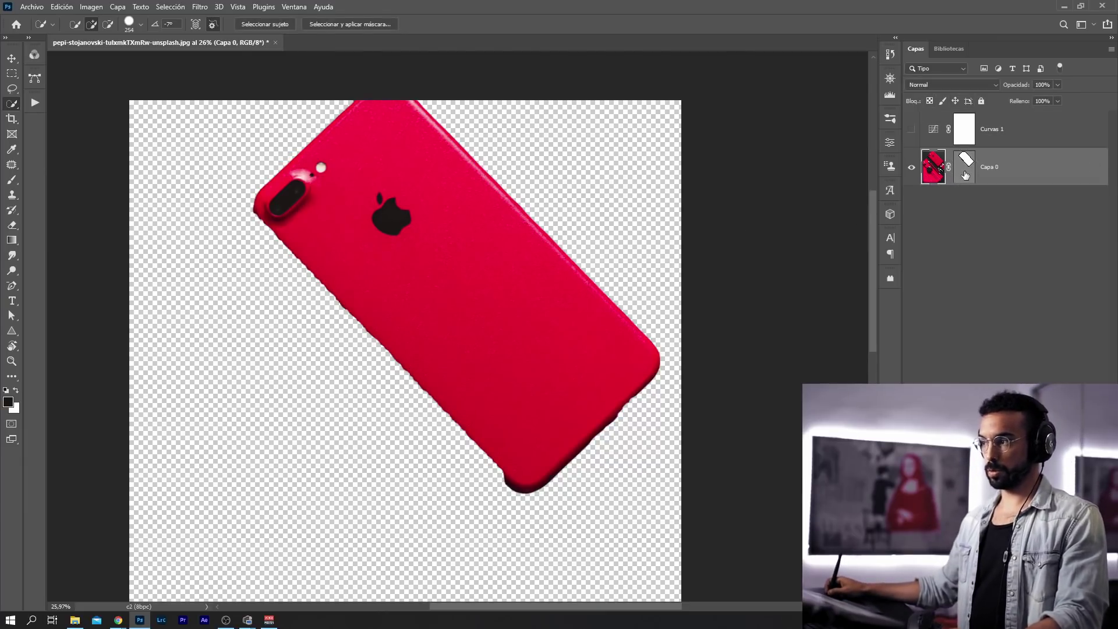
left_click_drag(966, 171, 1064, 606)
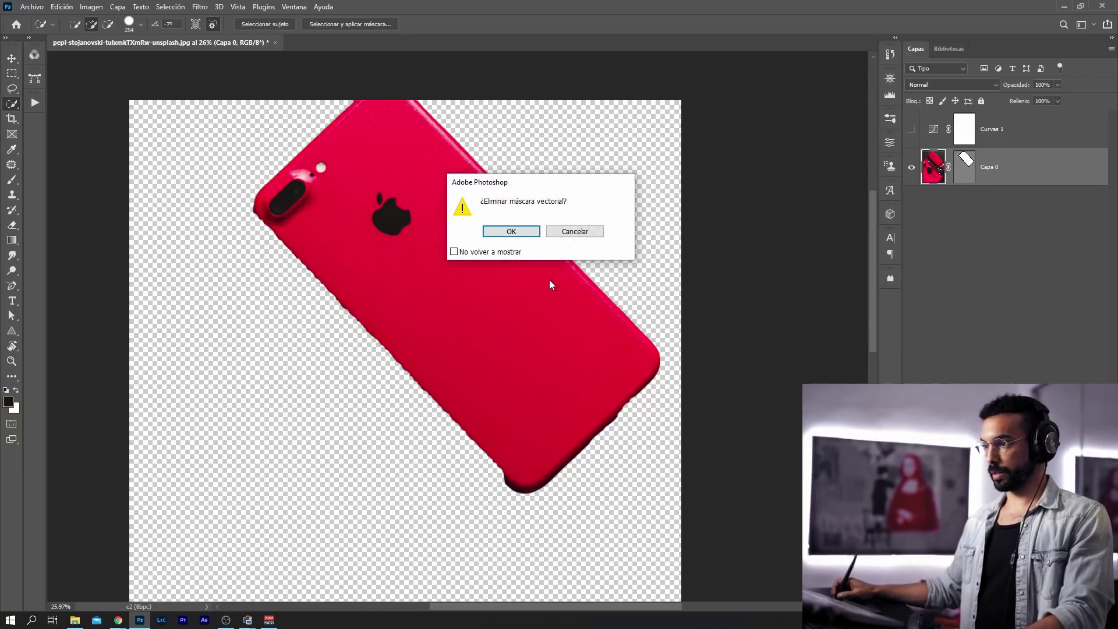
left_click(506, 232)
Draw a Pen path along the red case's upper edge, curving it around the rounded corner and down the pencil side
mouse_move(538, 299)
left_mouse_down()
mouse_move(497, 314)
mouse_move(519, 316)
left_mouse_up()
left_click_drag(454, 396, 501, 319)
mouse_move(342, 274)
left_mouse_down()
mouse_move(402, 263)
mouse_move(309, 257)
left_mouse_up()
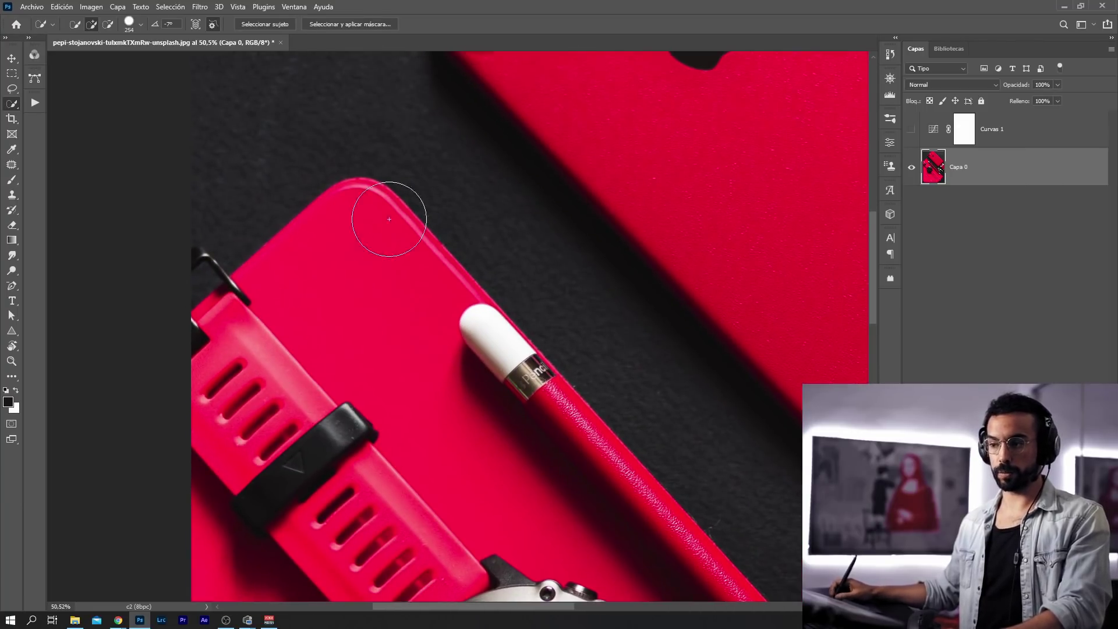
key("p")
scroll(254, 289, "up", 5)
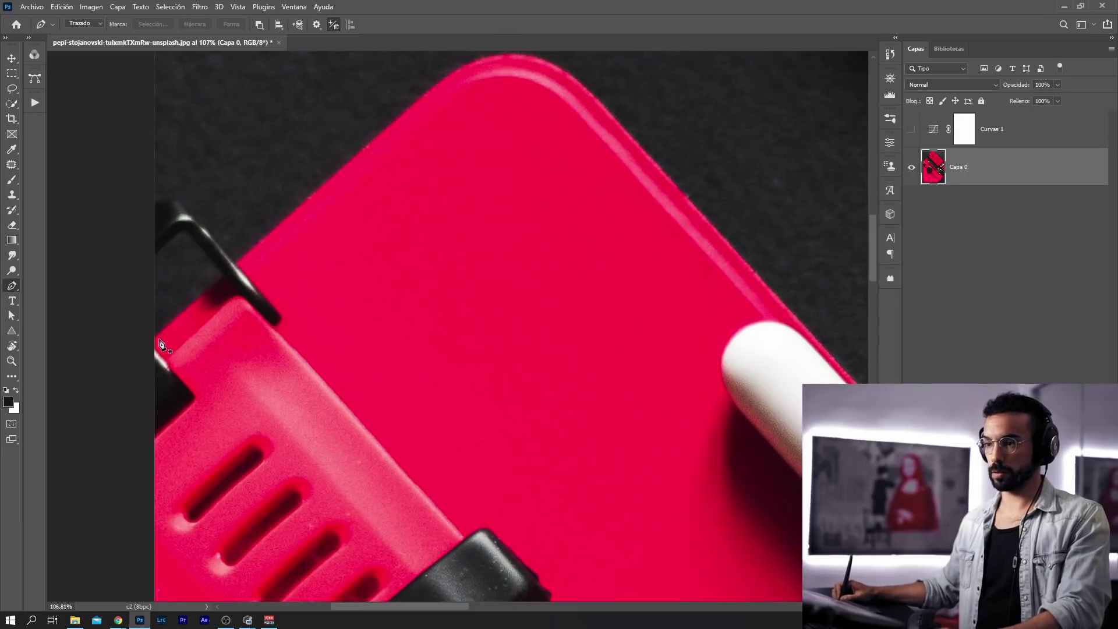
scroll(237, 324, "up", 5)
scroll(237, 324, "right", 4)
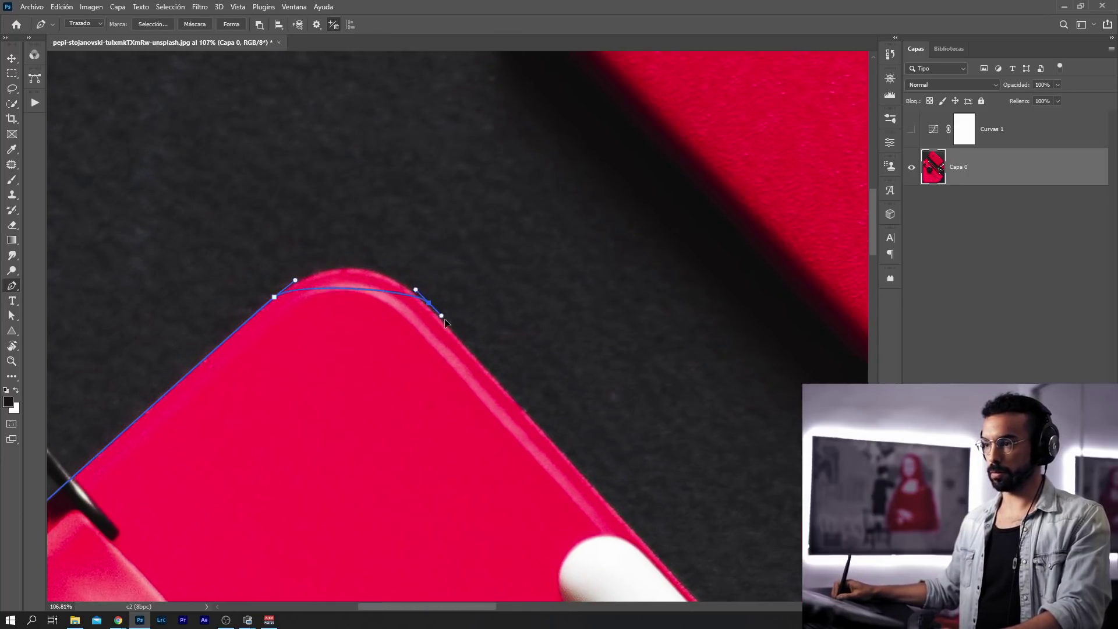
left_click_drag(472, 353, 490, 372)
scroll(501, 378, "down", 4)
scroll(500, 379, "right", 5)
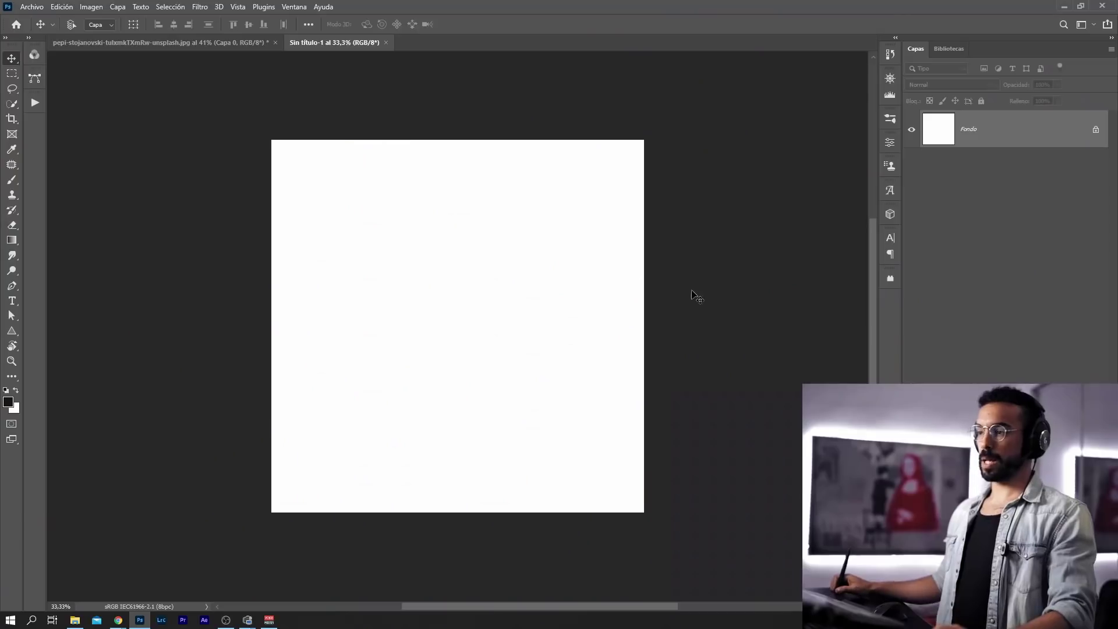
Enable Vista preliminar de motivo in the Sin título-1 document to repeat the hand-drawn shape on Capa 1
left_click(237, 6)
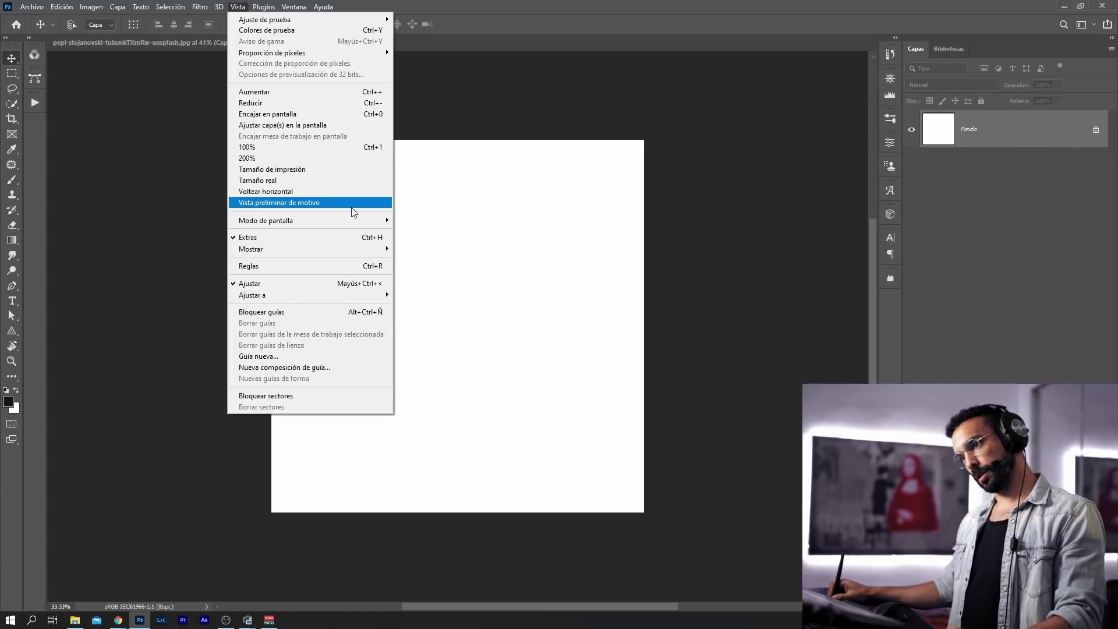
left_click(351, 204)
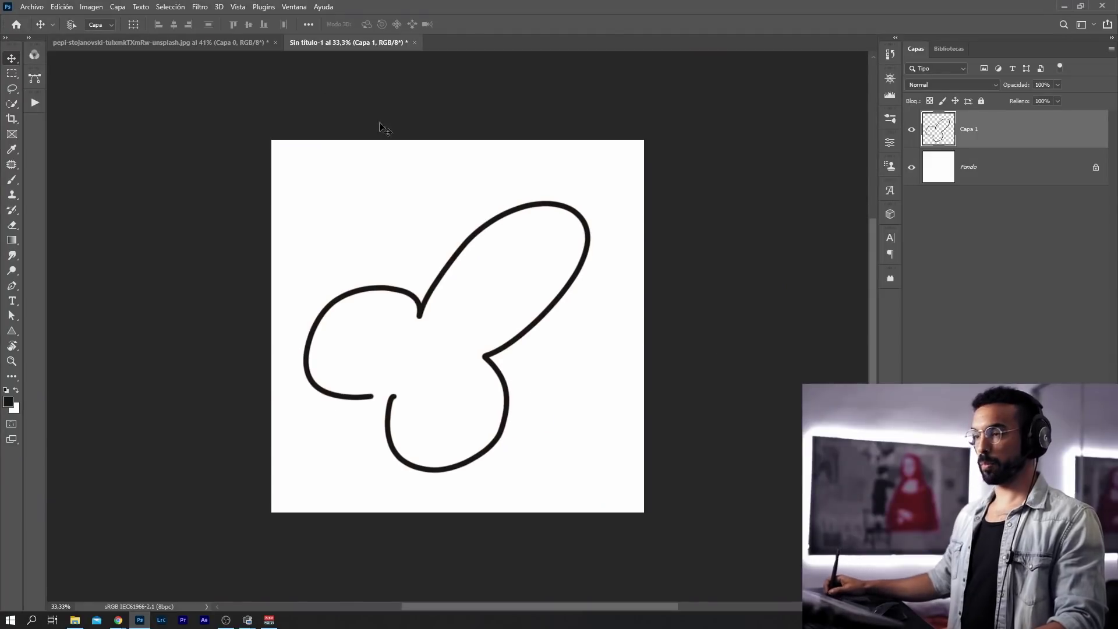
left_click(238, 7)
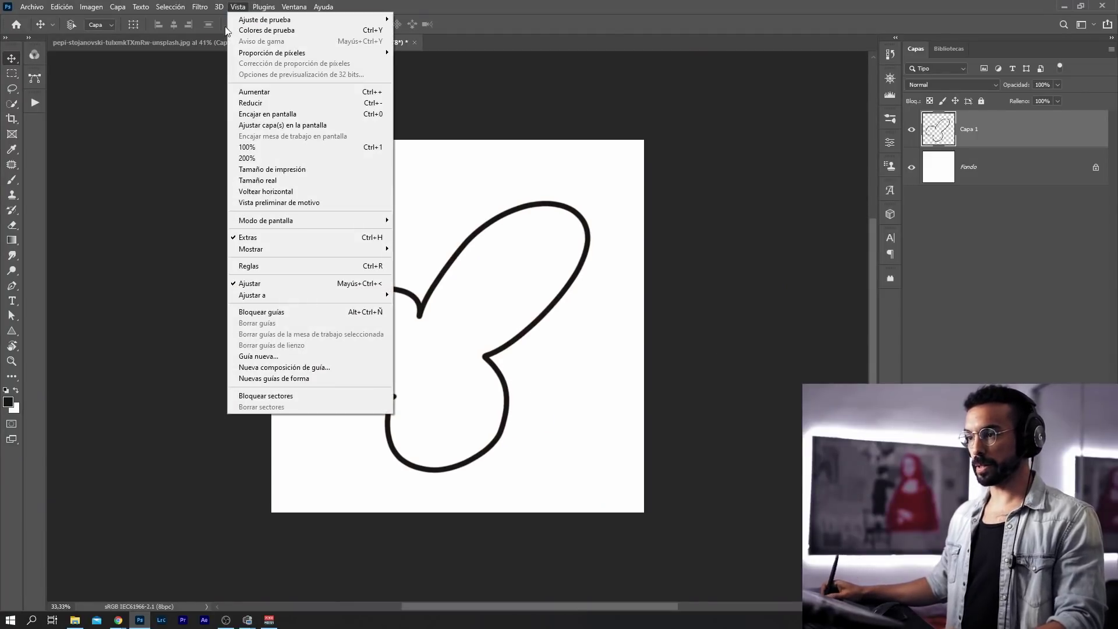
left_click(305, 203)
left_click_drag(581, 273, 422, 301)
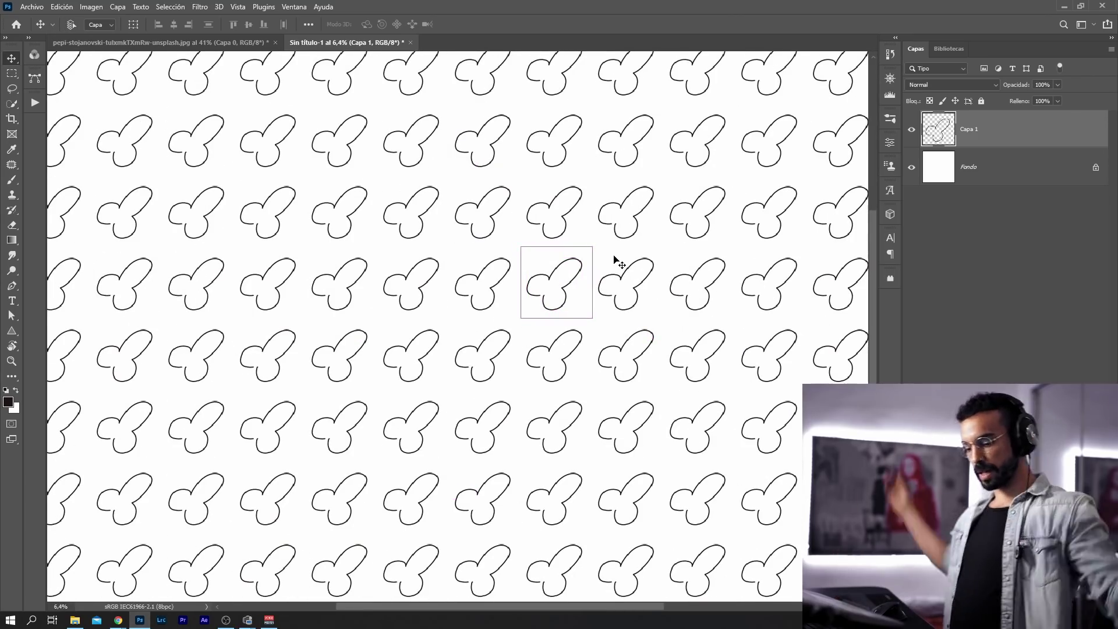
Move the hand-drawn shape on Capa 1 within the pattern tile while the pattern preview is on
left_click_drag(652, 302, 596, 325)
mouse_move(424, 292)
left_mouse_down()
mouse_move(467, 284)
mouse_move(415, 263)
mouse_move(446, 303)
mouse_move(425, 273)
left_mouse_up()
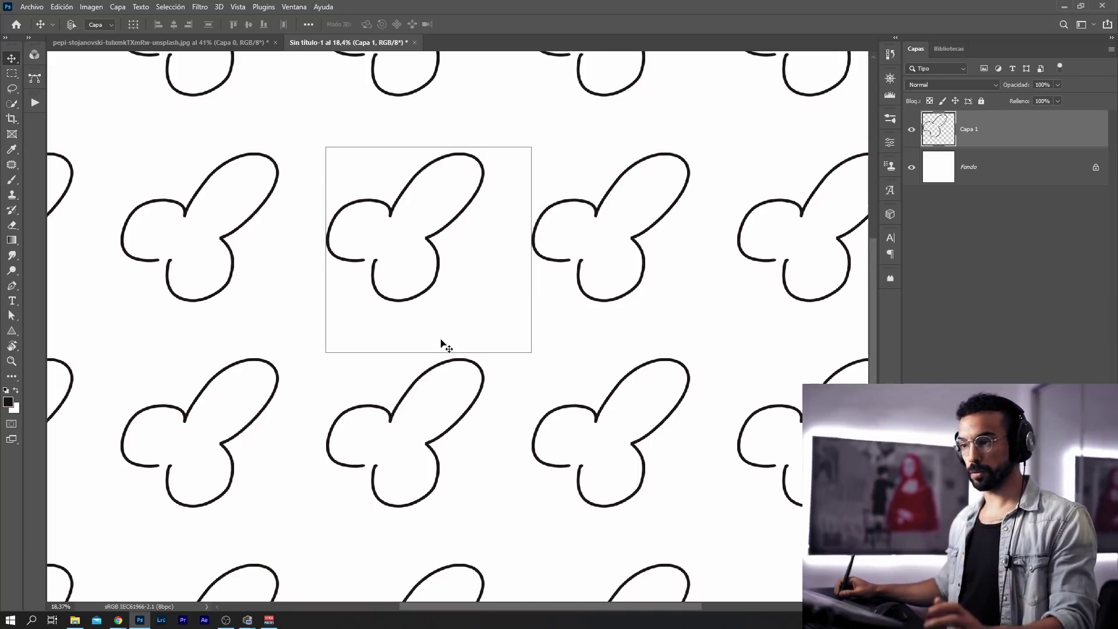
left_click_drag(440, 280, 451, 290)
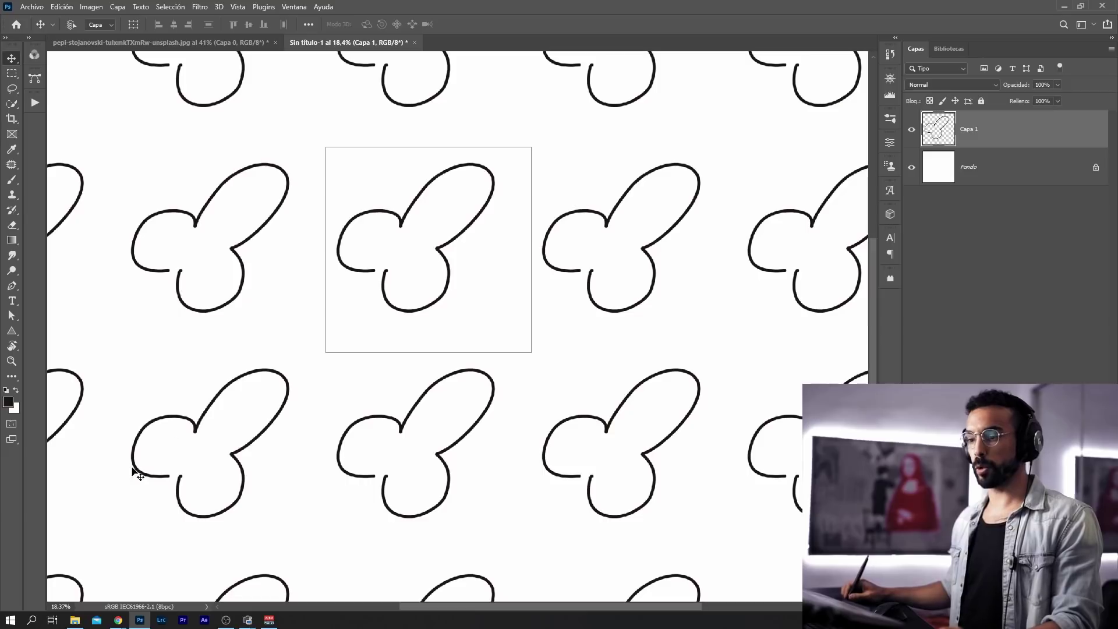
Switch to Chrome, examine the newsletter page's sign-up form and envelope background pattern, and frame one motif with a screen snip
mouse_move(119, 622)
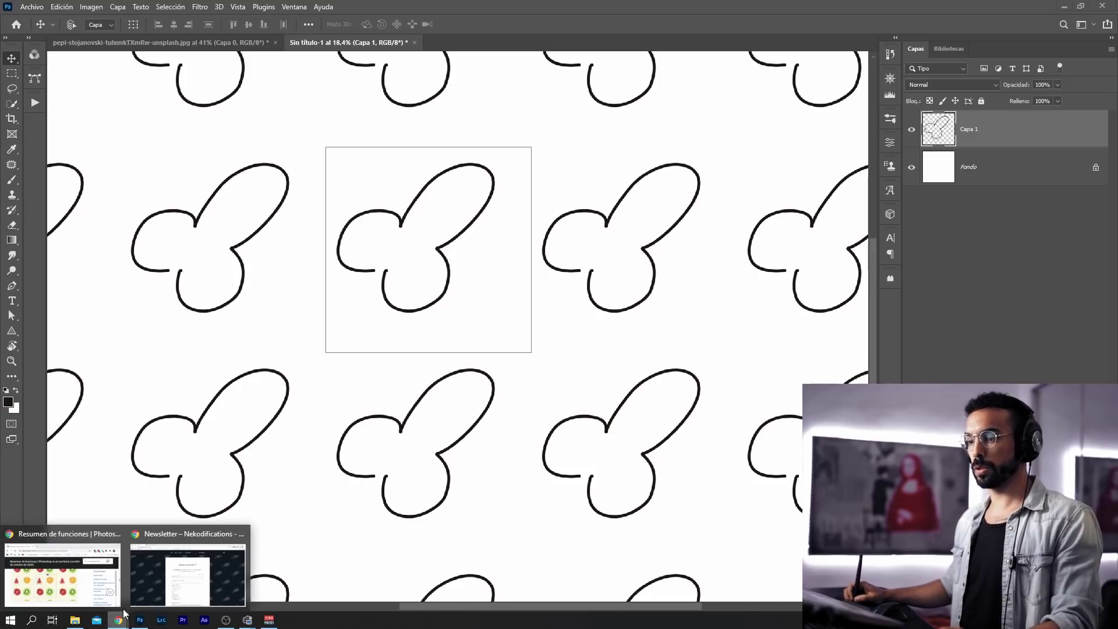
left_click(159, 581)
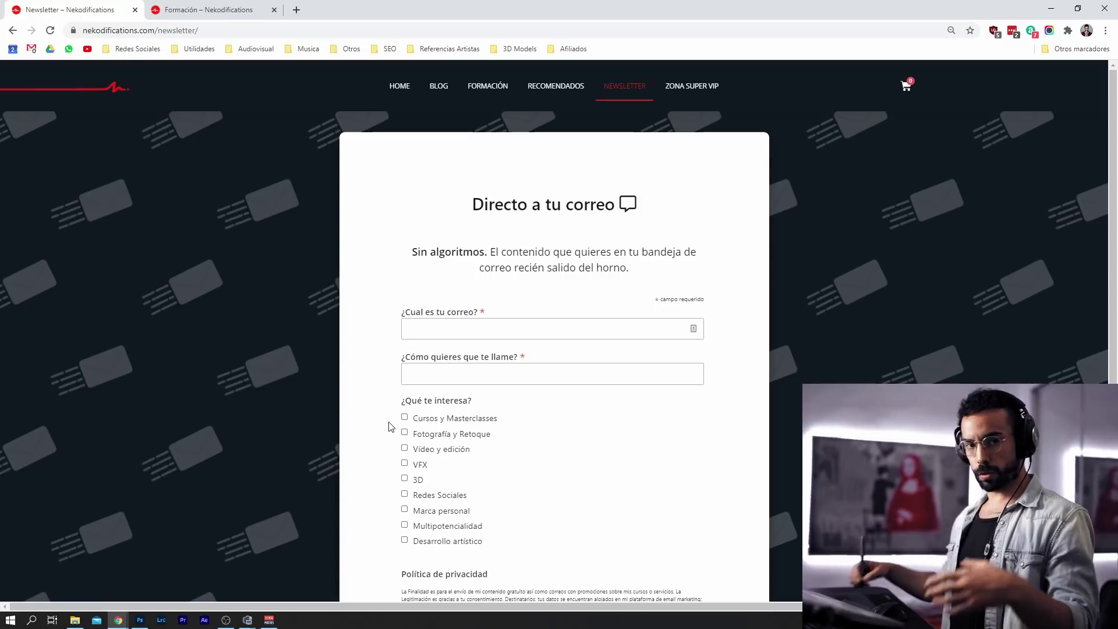
scroll(492, 501, "down", 2)
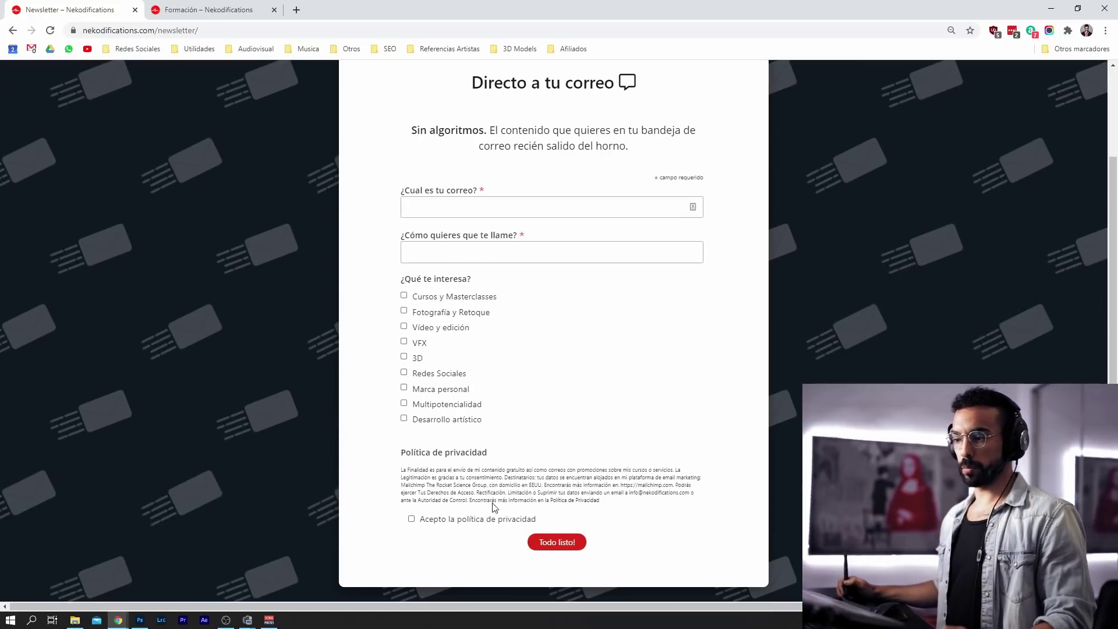
scroll(481, 352, "up", 2)
left_click(495, 322)
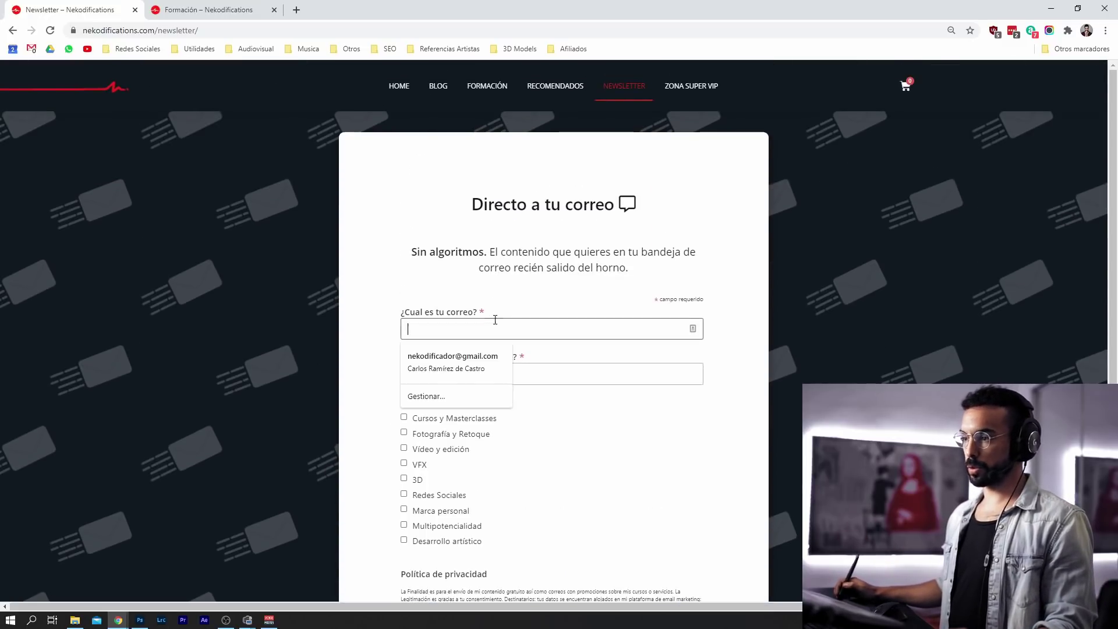
left_click(532, 371)
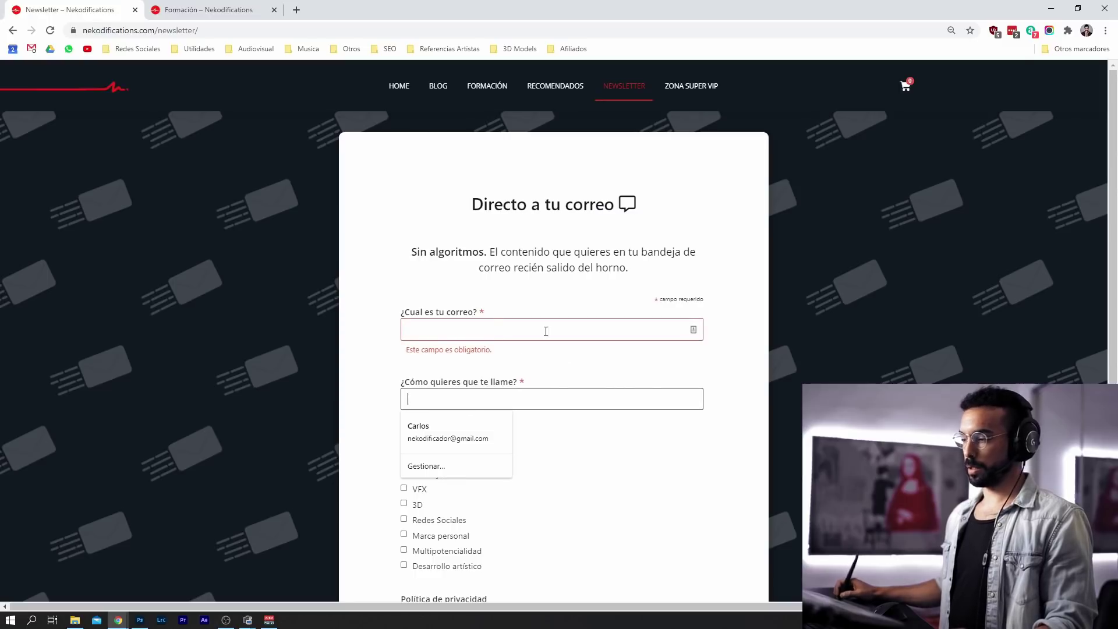
left_click(878, 334)
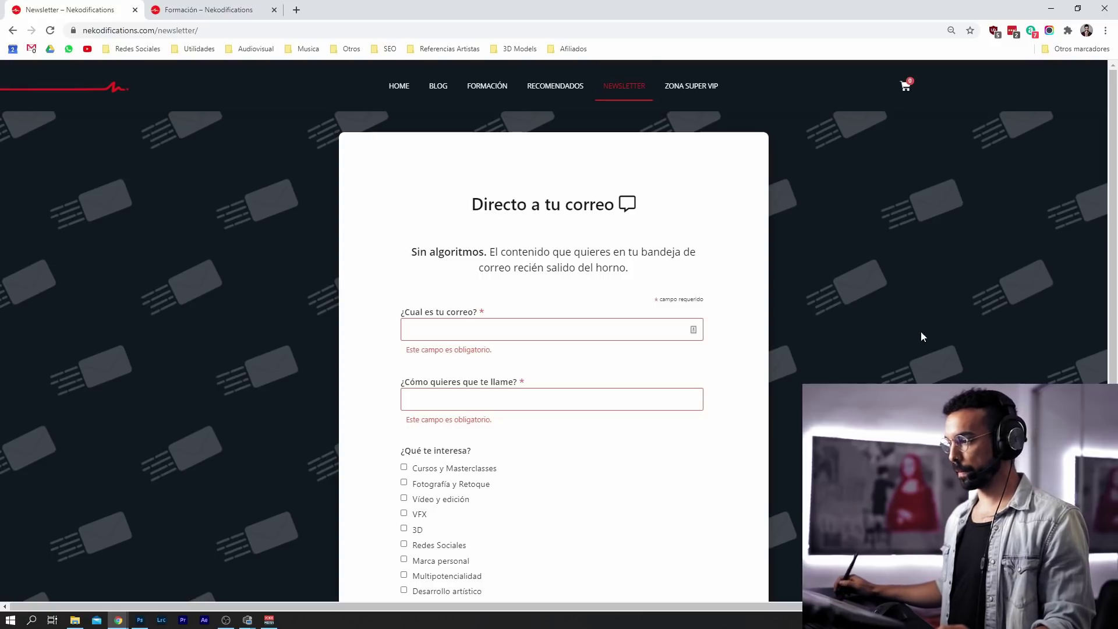
scroll(920, 330, "down", 4)
scroll(920, 297, "up", 4)
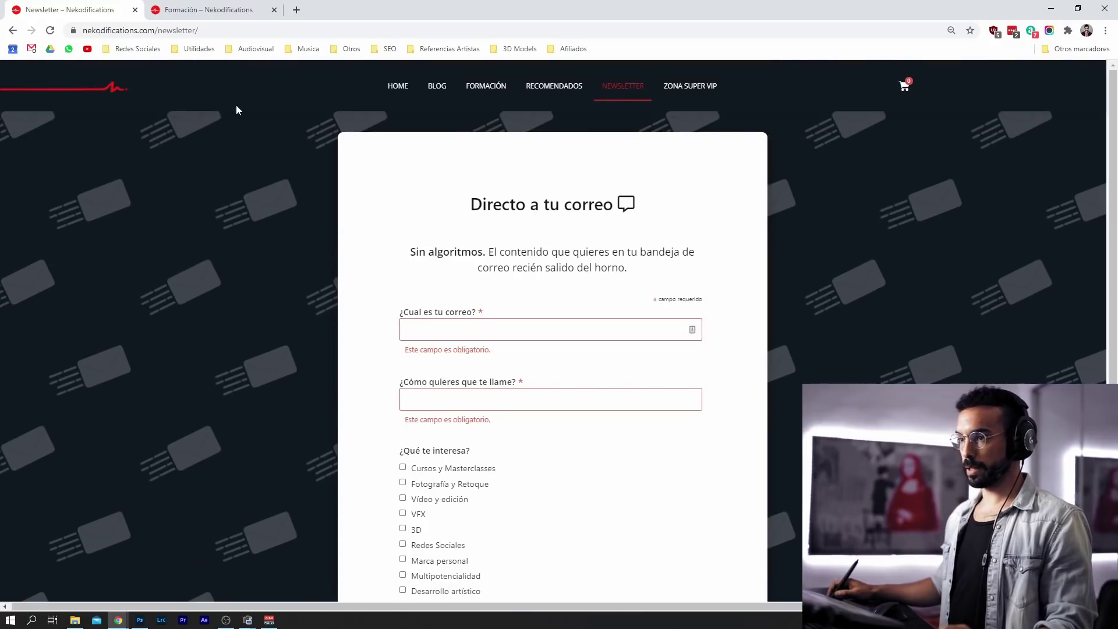
scroll(730, 276, "down", 4)
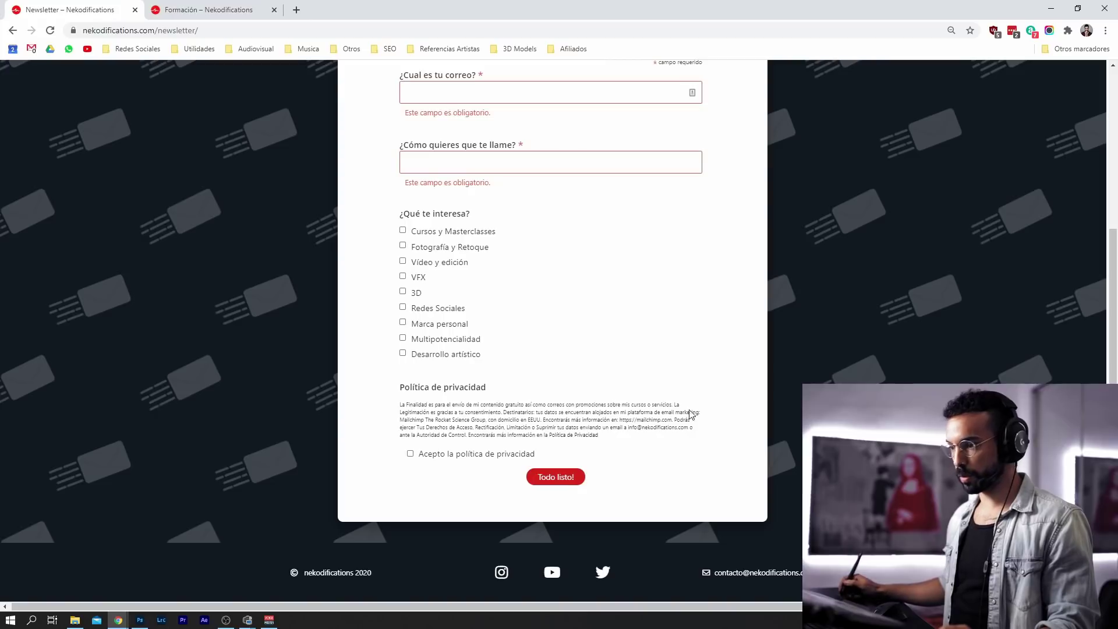
key("super+shift+s")
left_click_drag(790, 169, 972, 353)
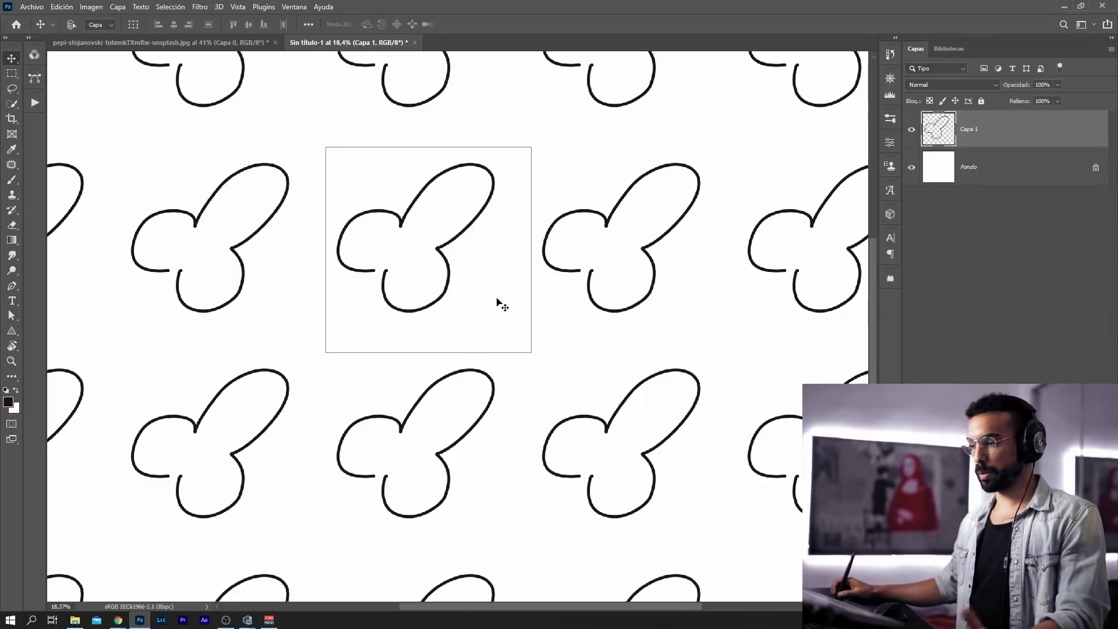
Shift the hand-drawn shape on Capa 1 slightly within the tile and try a short wavy brush stroke above it
mouse_move(444, 309)
left_mouse_down()
mouse_move(470, 300)
mouse_move(454, 308)
left_mouse_up()
key("b")
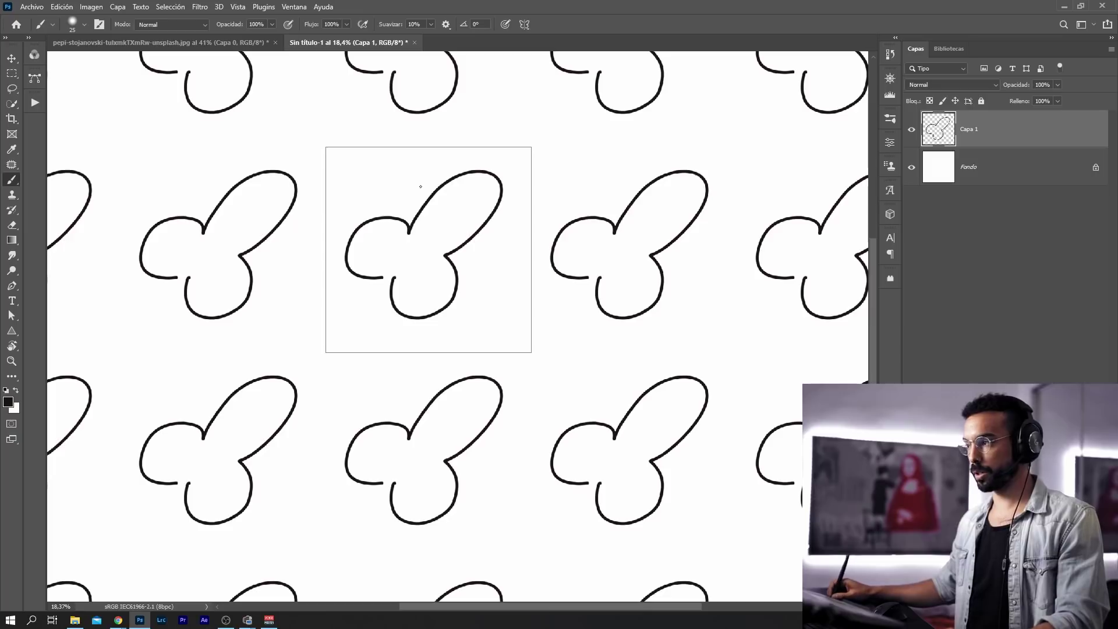
left_click_drag(356, 163, 398, 182)
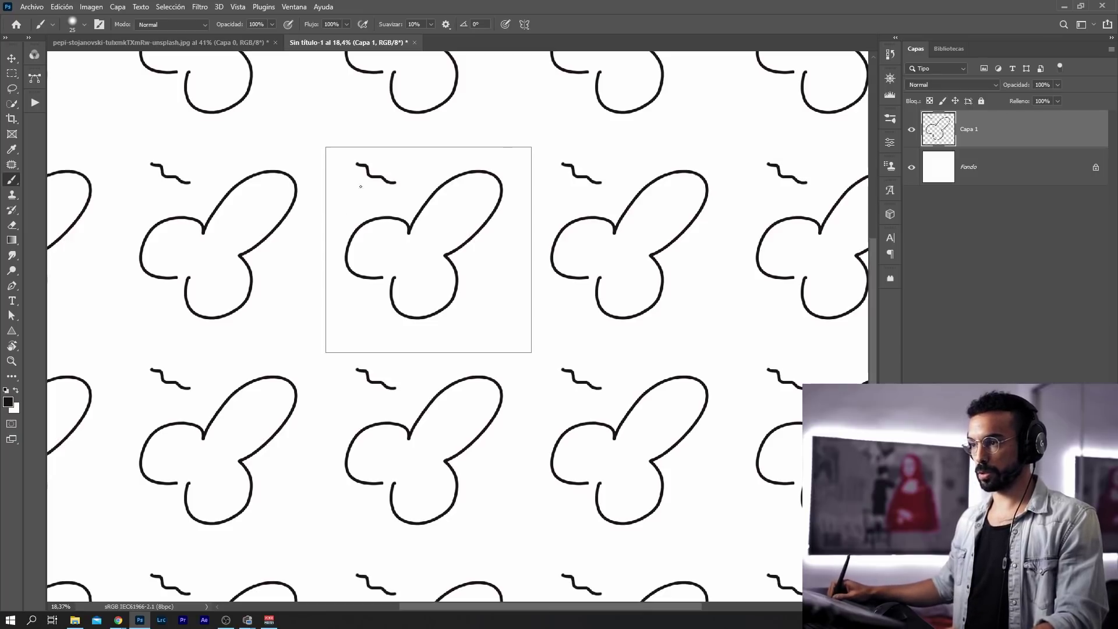
key("ctrl+z")
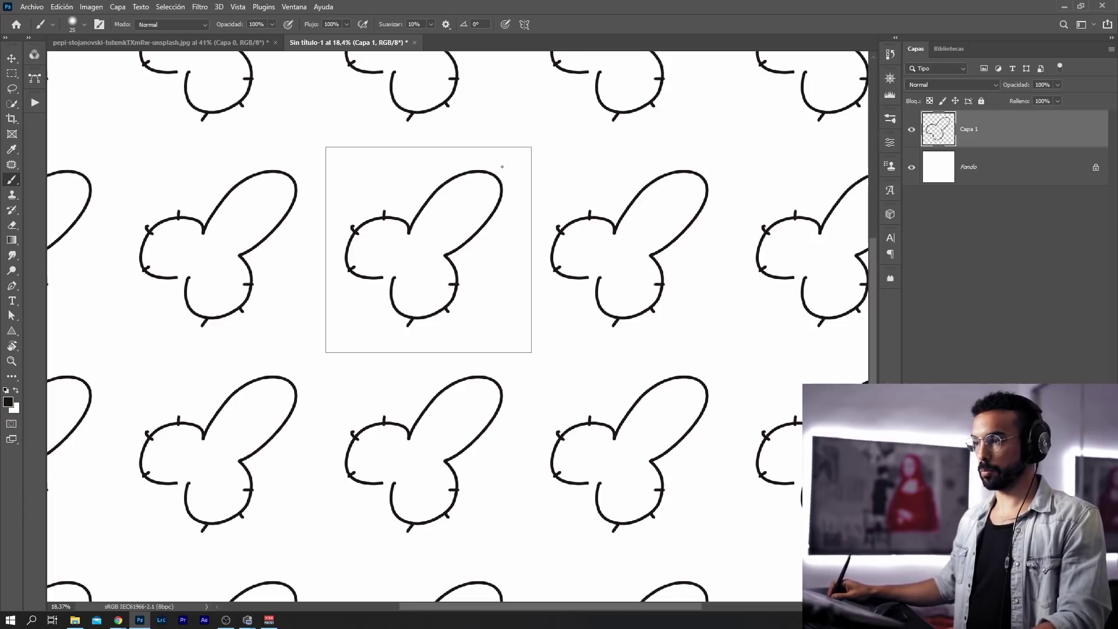
Brush short tick marks on the shape's outline and long looping strokes that cross the tile borders on Capa 1
left_click_drag(451, 194, 473, 207)
mouse_move(431, 339)
left_mouse_down()
mouse_move(650, 310)
mouse_move(585, 231)
mouse_move(576, 293)
mouse_move(633, 270)
mouse_move(581, 195)
mouse_move(632, 174)
mouse_move(722, 256)
mouse_move(777, 262)
mouse_move(748, 193)
mouse_move(608, 236)
mouse_move(584, 329)
left_mouse_up()
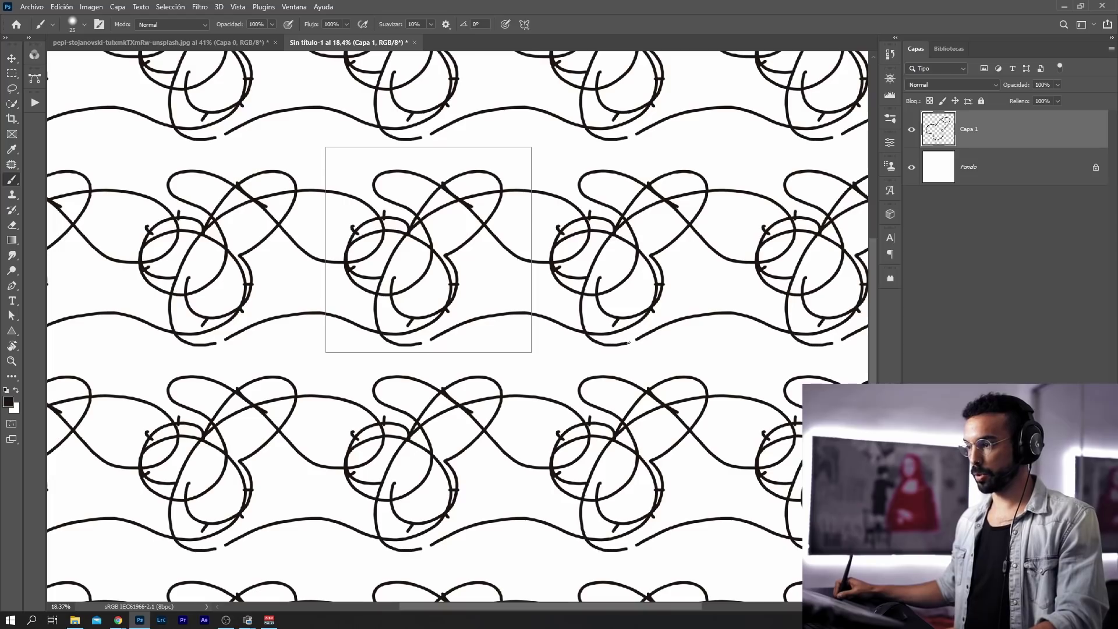
mouse_move(595, 276)
left_mouse_down()
mouse_move(499, 284)
mouse_move(580, 276)
left_mouse_up()
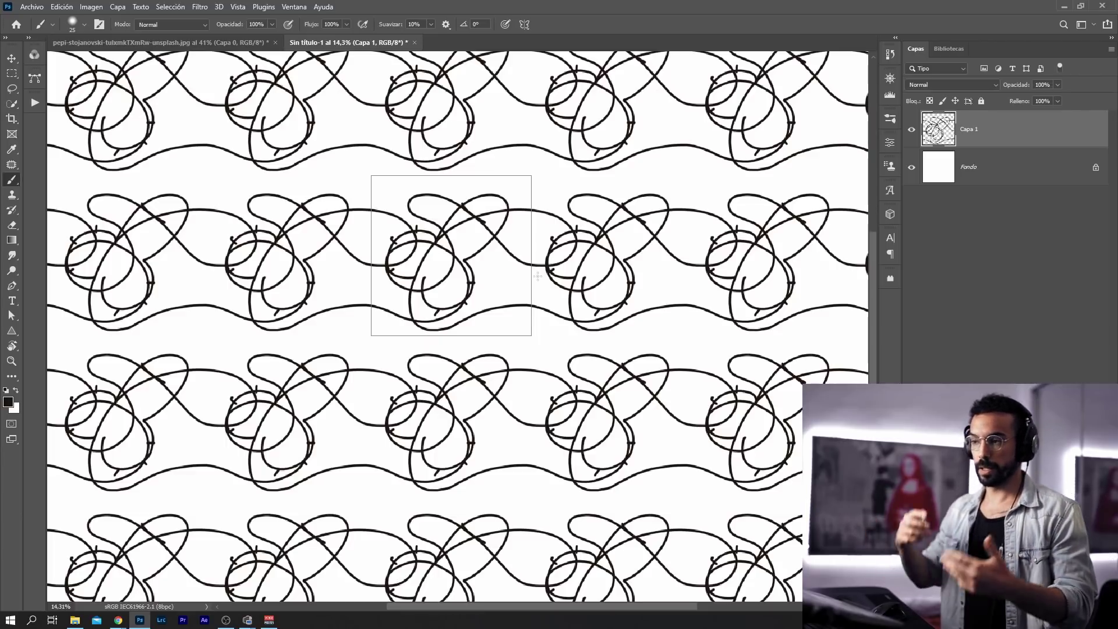
mouse_move(486, 234)
left_mouse_down()
mouse_move(469, 237)
mouse_move(527, 230)
left_mouse_up()
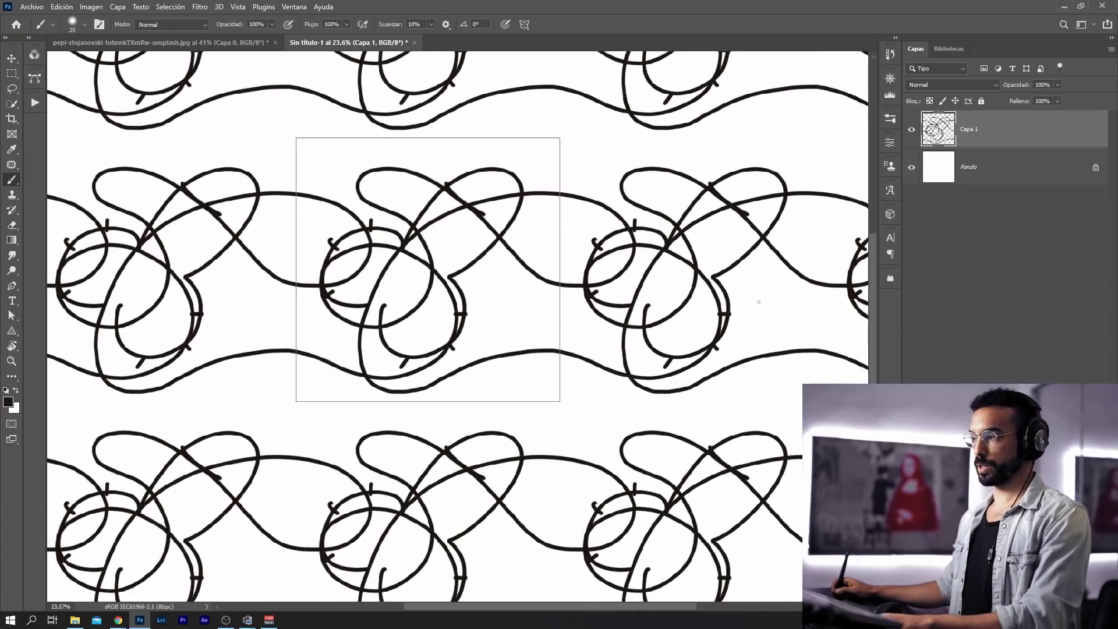
key("Delete")
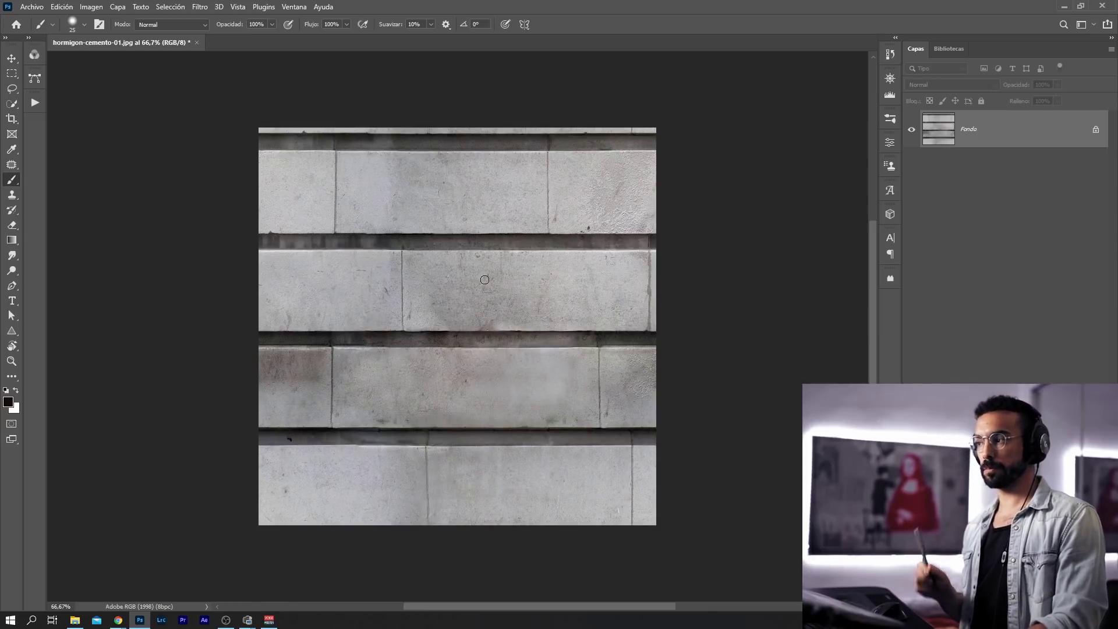
Enable Vista preliminar de motivo in hormigon-cemento-01.jpg and shift the concrete texture within its tile
left_click(237, 6)
left_click(294, 204)
left_click_drag(576, 288, 541, 295)
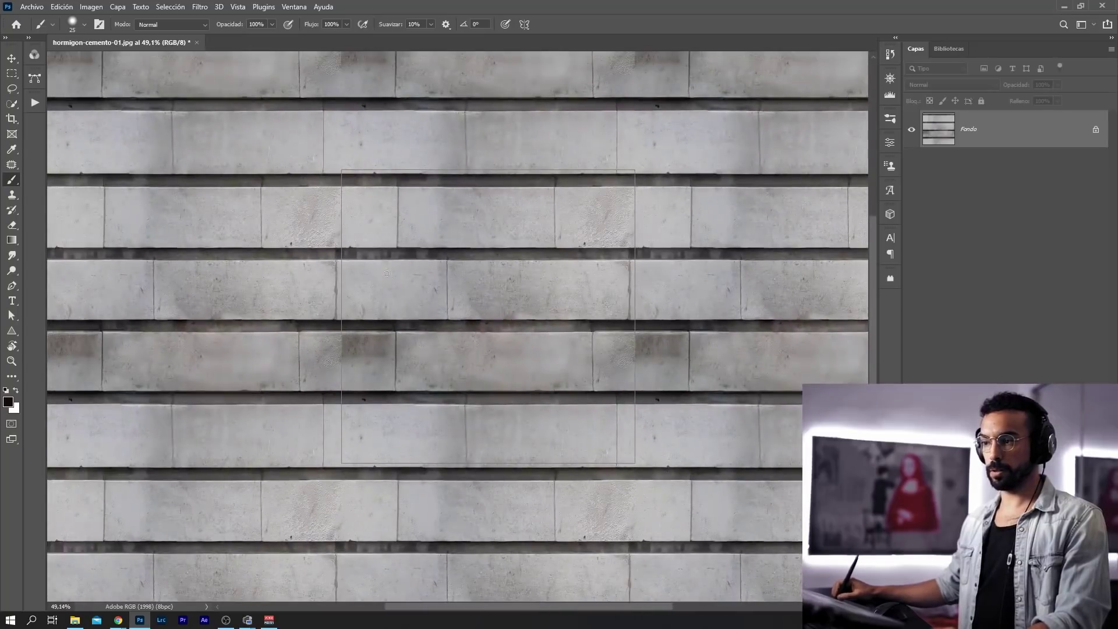
left_click_drag(423, 329, 359, 343)
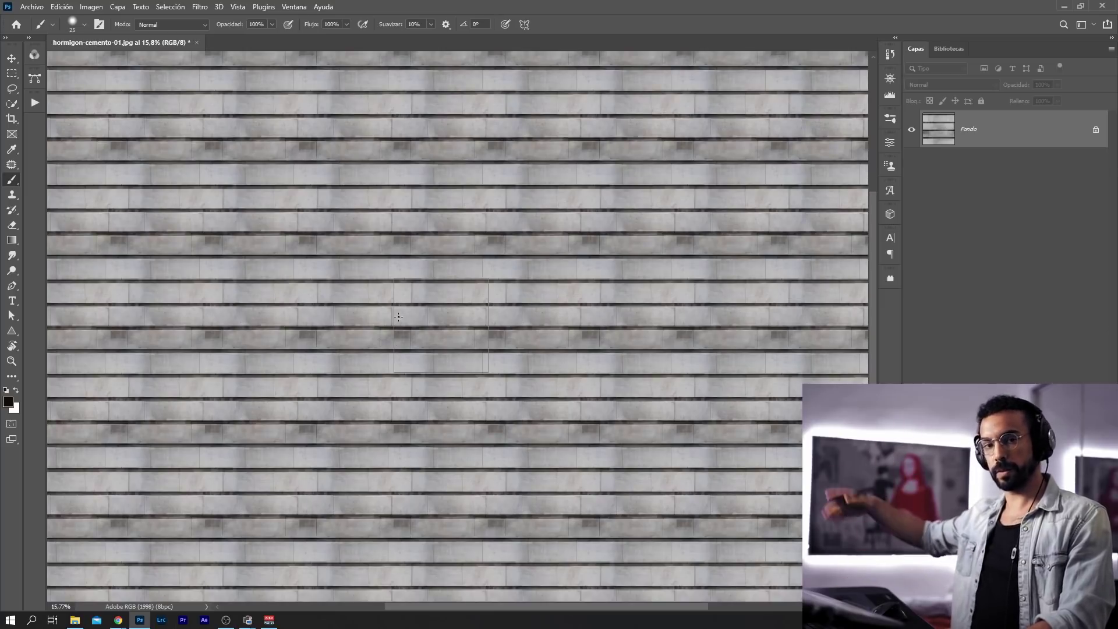
left_click_drag(460, 342, 537, 339)
key("v")
left_click_drag(417, 315, 317, 296)
Patch the dark stain on the concrete row with clean neighbouring texture in Según el contenido mode, and set the patch Color to 0
key("m")
left_click_drag(258, 261, 389, 353)
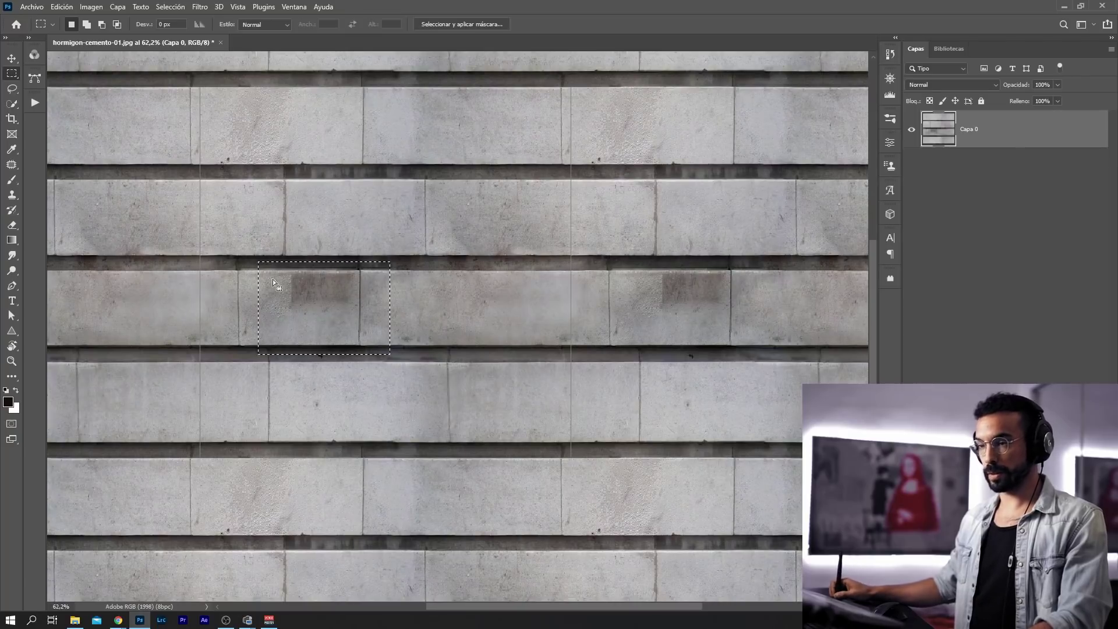
left_click(11, 165)
left_click_drag(339, 311, 520, 320)
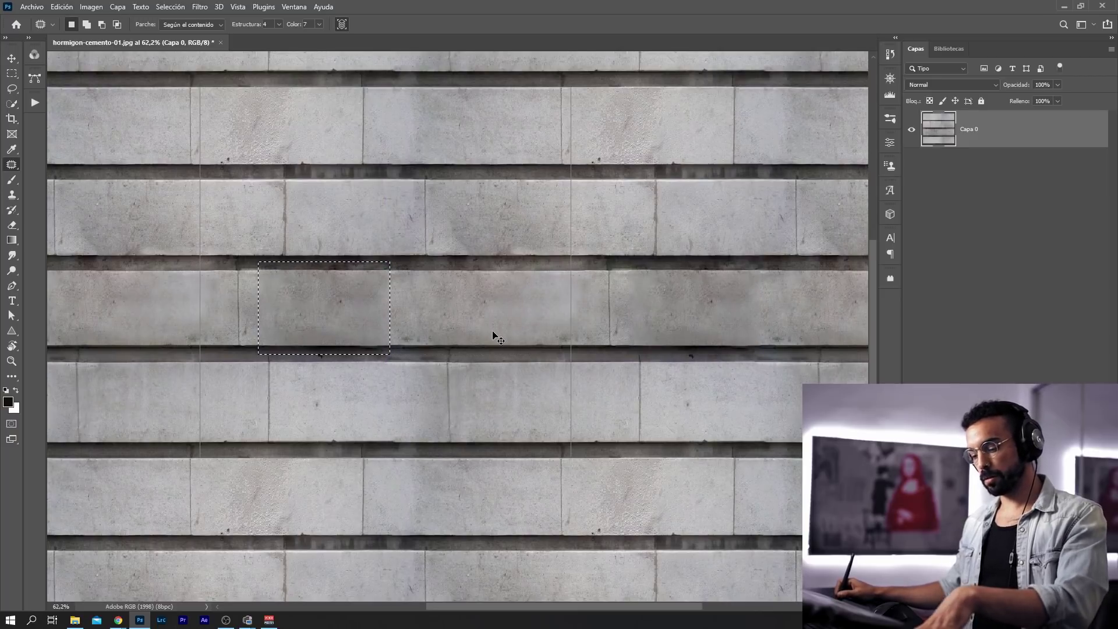
key("ctrl+d")
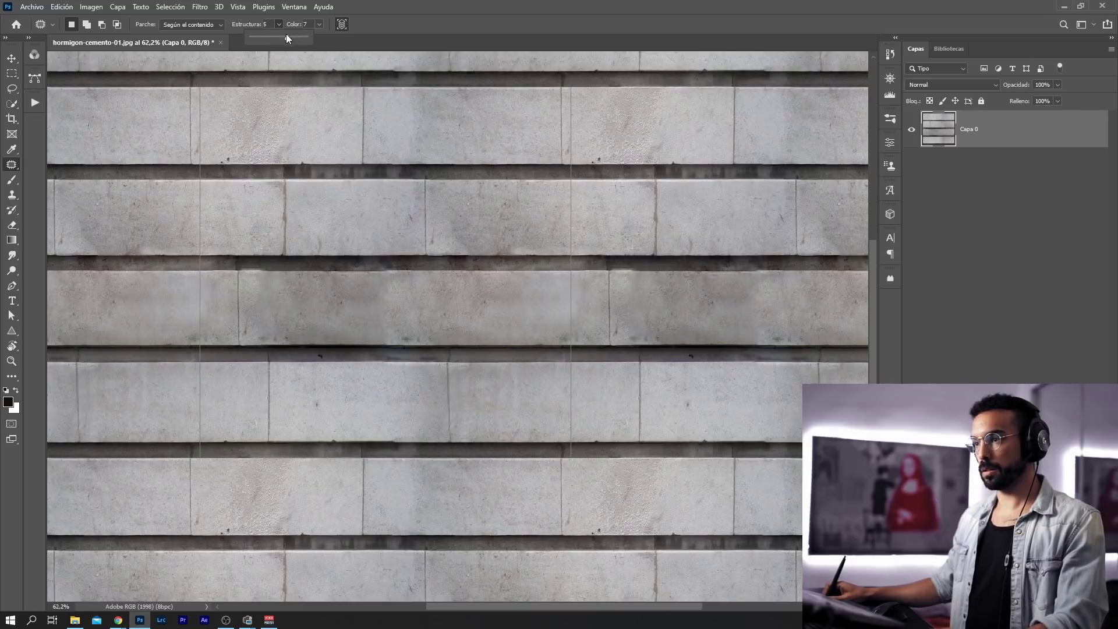
left_click(319, 24)
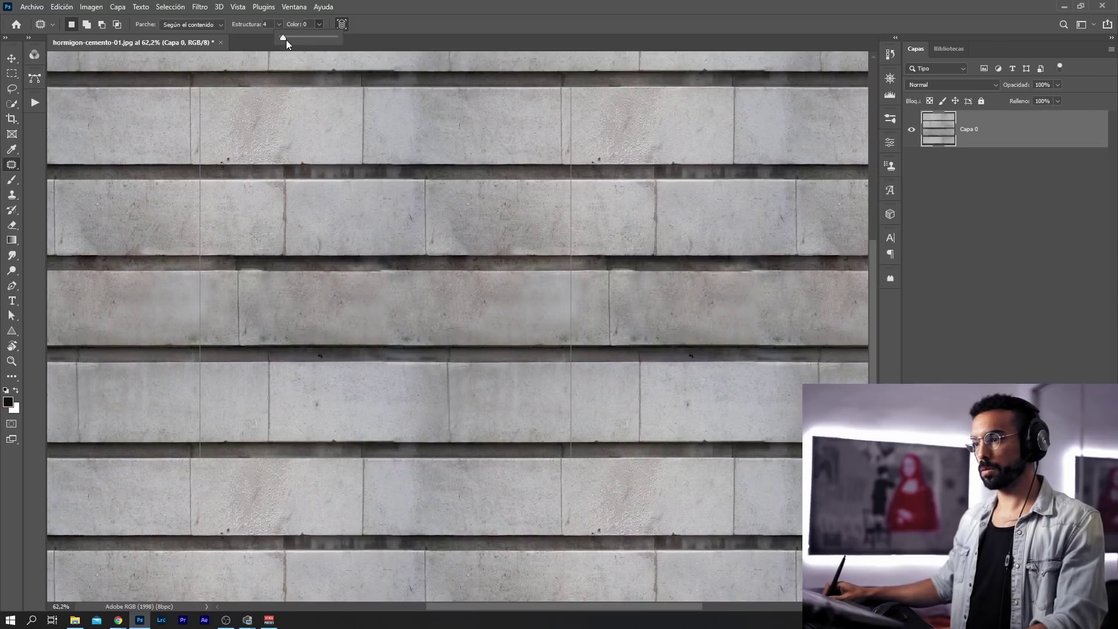
left_click_drag(516, 345, 586, 252)
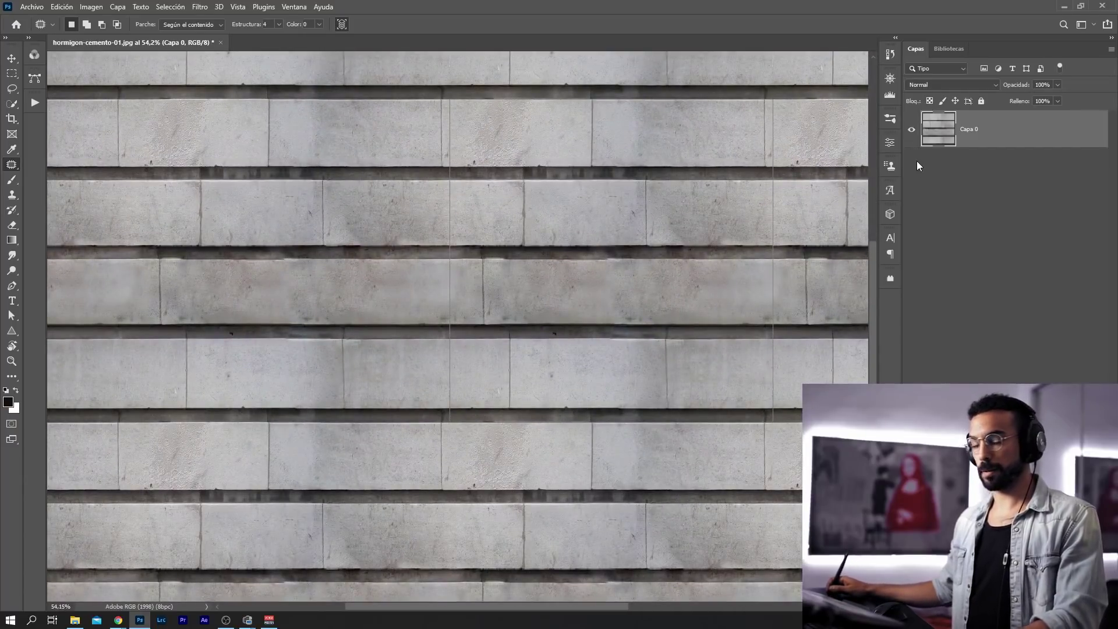
Move Capa 0 within the tile to check how the patched concrete texture repeats
key("v")
left_click_drag(652, 289, 709, 247)
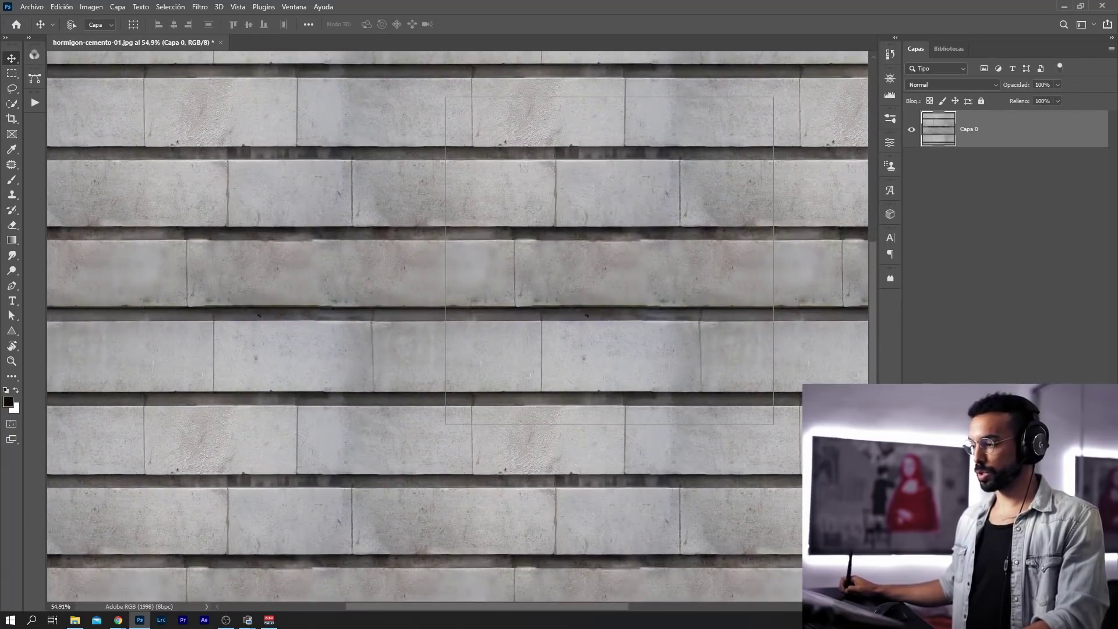
mouse_move(741, 212)
left_mouse_down()
mouse_move(711, 214)
mouse_move(743, 222)
left_mouse_up()
left_click_drag(789, 192, 749, 204)
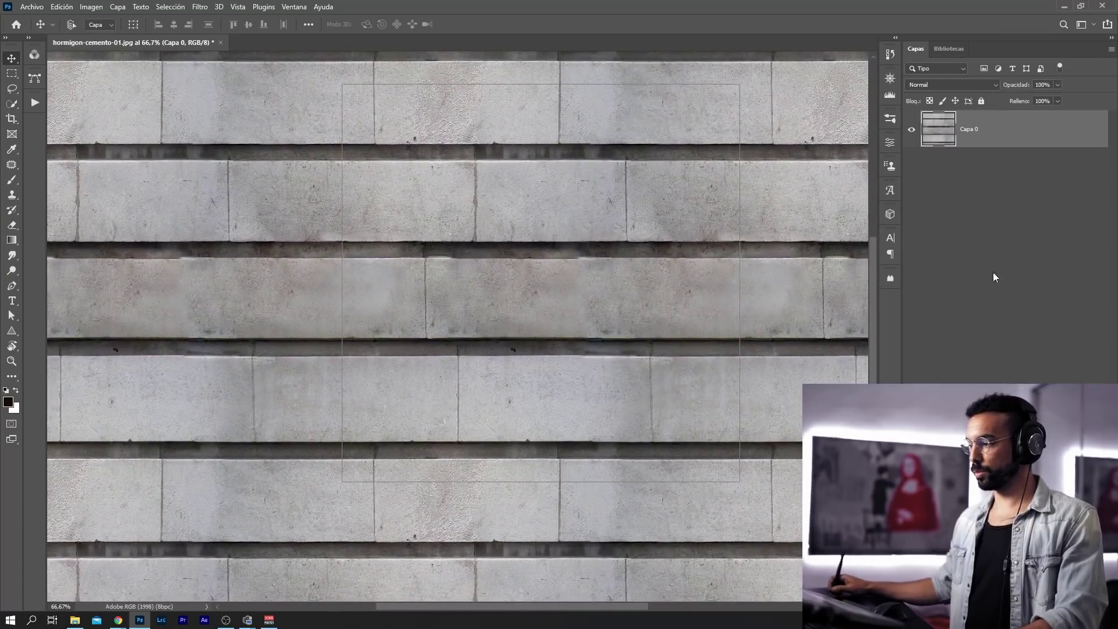
Add a Curvas adjustment layer above Capa 0 and shape it into a steep S-curve for strong contrast
left_click_drag(652, 279, 623, 279)
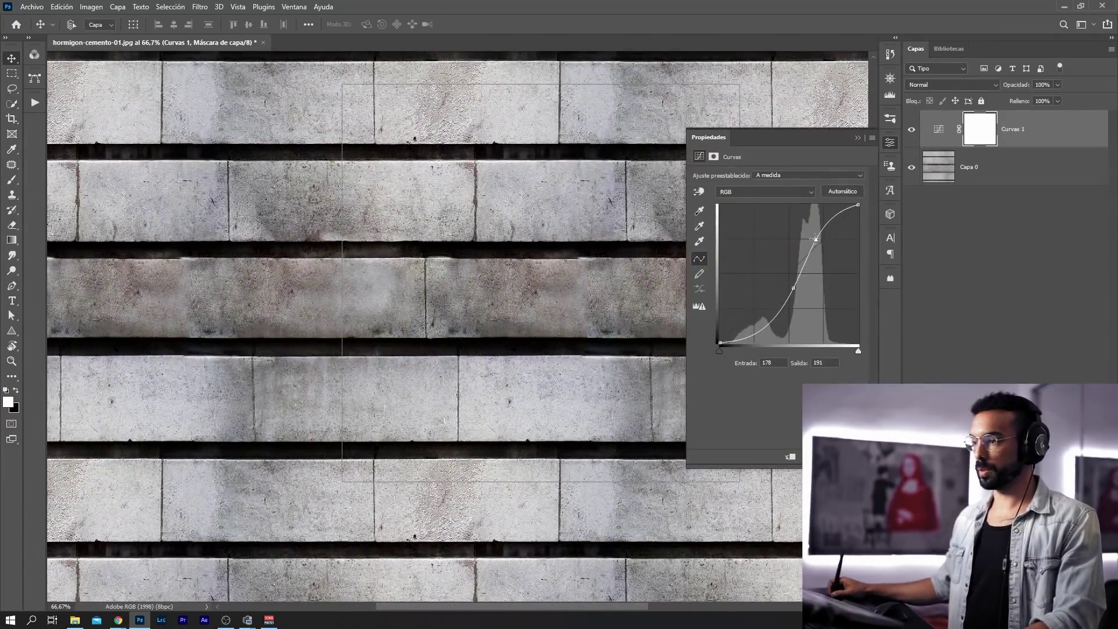
left_click_drag(622, 279, 494, 324)
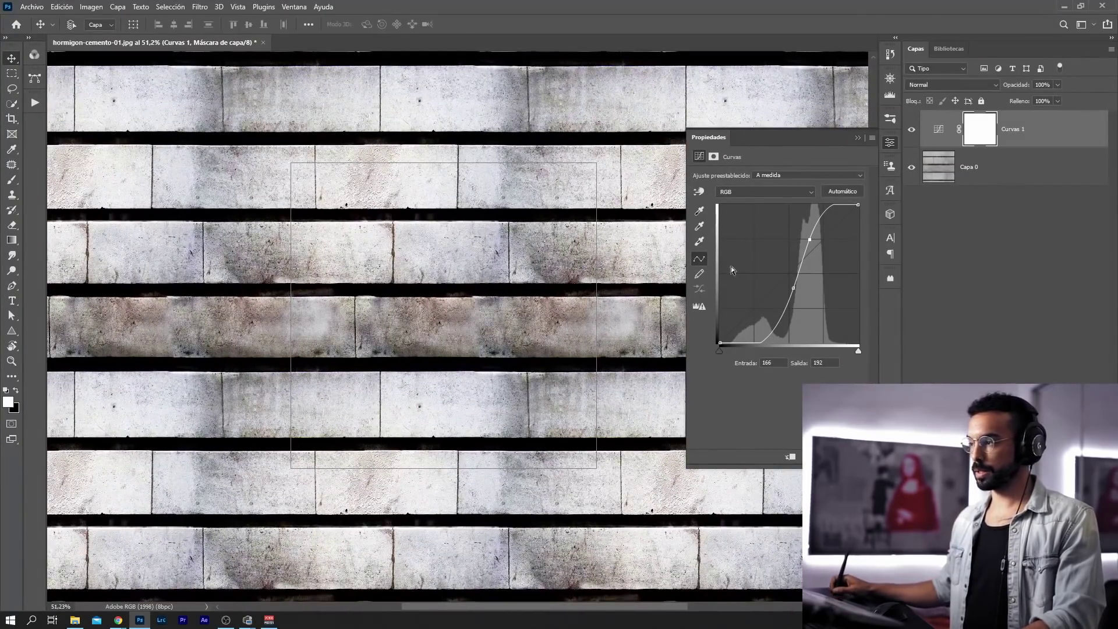
mouse_move(785, 296)
left_mouse_down()
mouse_move(762, 312)
mouse_move(771, 305)
left_mouse_up()
left_click(858, 139)
Hide the Curvas 1 adjustment layer and convert Capa 0 to a smart object
left_click(911, 129)
left_click(990, 167)
right_click(1000, 170)
left_click(895, 280)
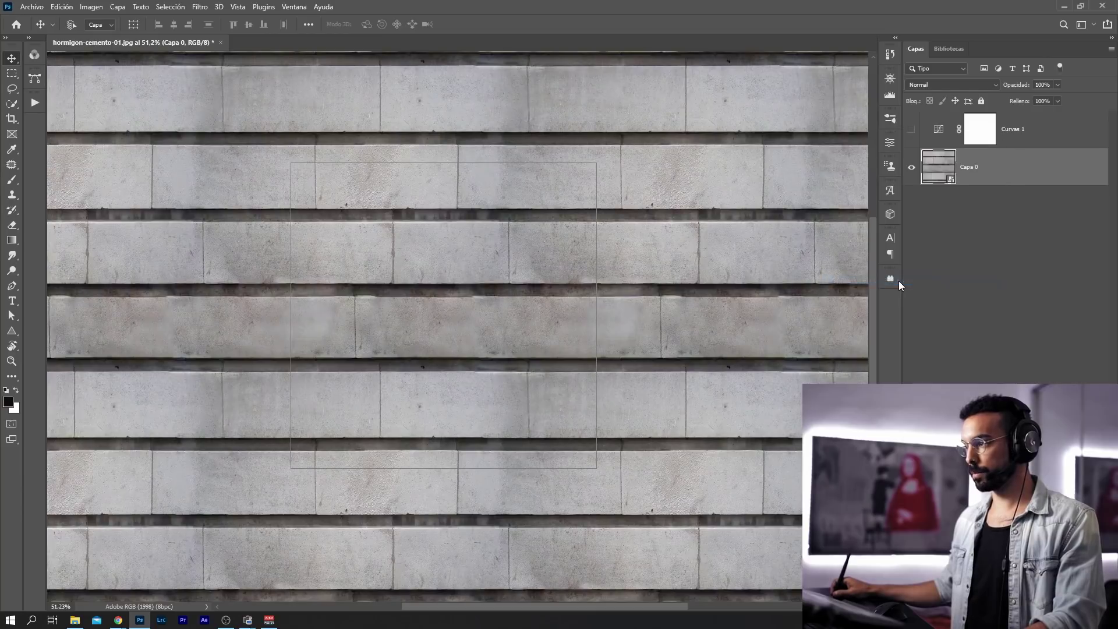
Apply Desenfoque de superficie to Capa 0 as a smart filter, blended in Luminosidad mode at 59% opacity
left_click(198, 8)
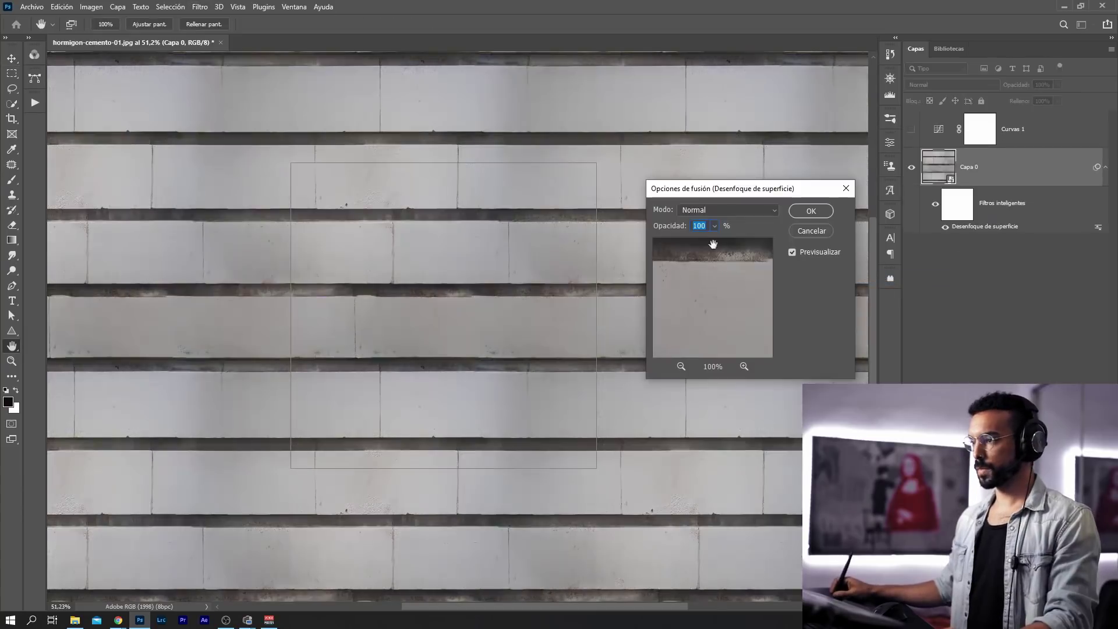
left_click(716, 211)
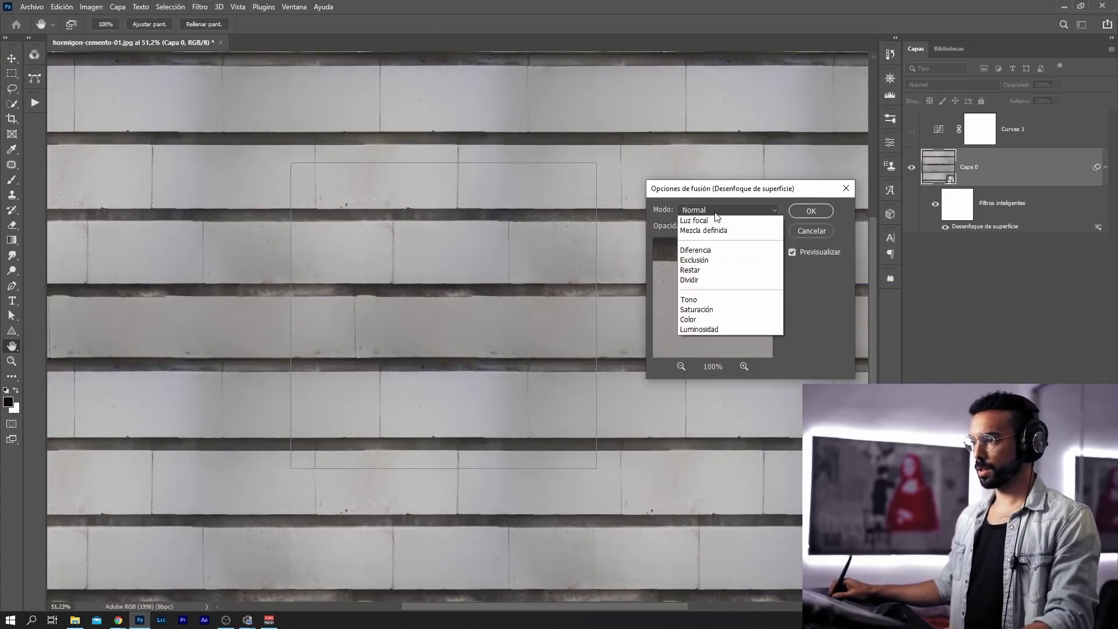
left_click(710, 527)
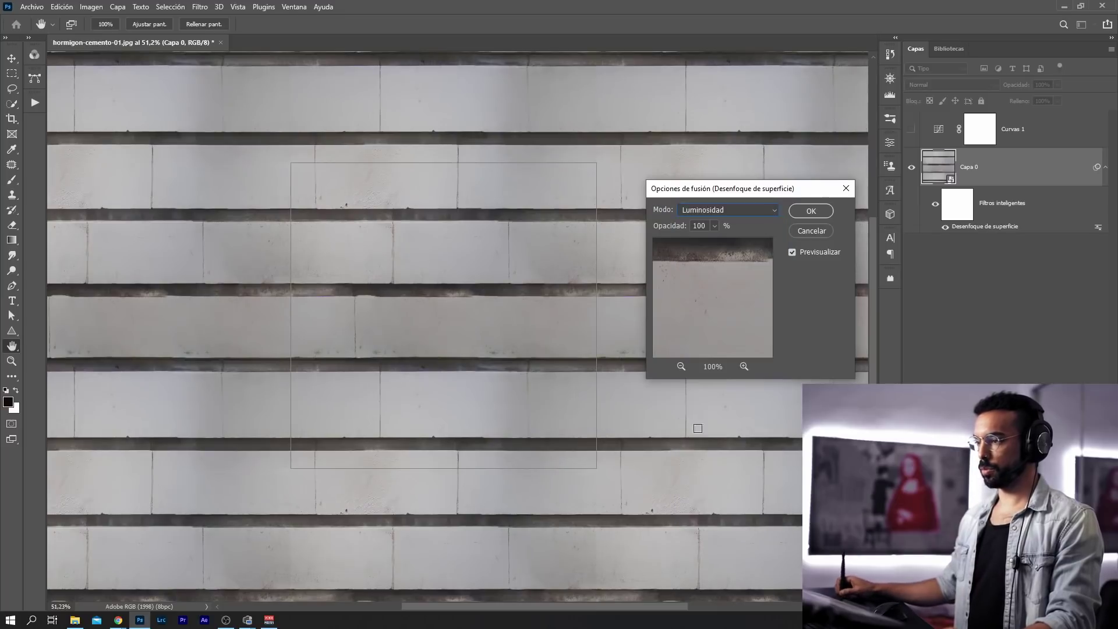
left_click(713, 227)
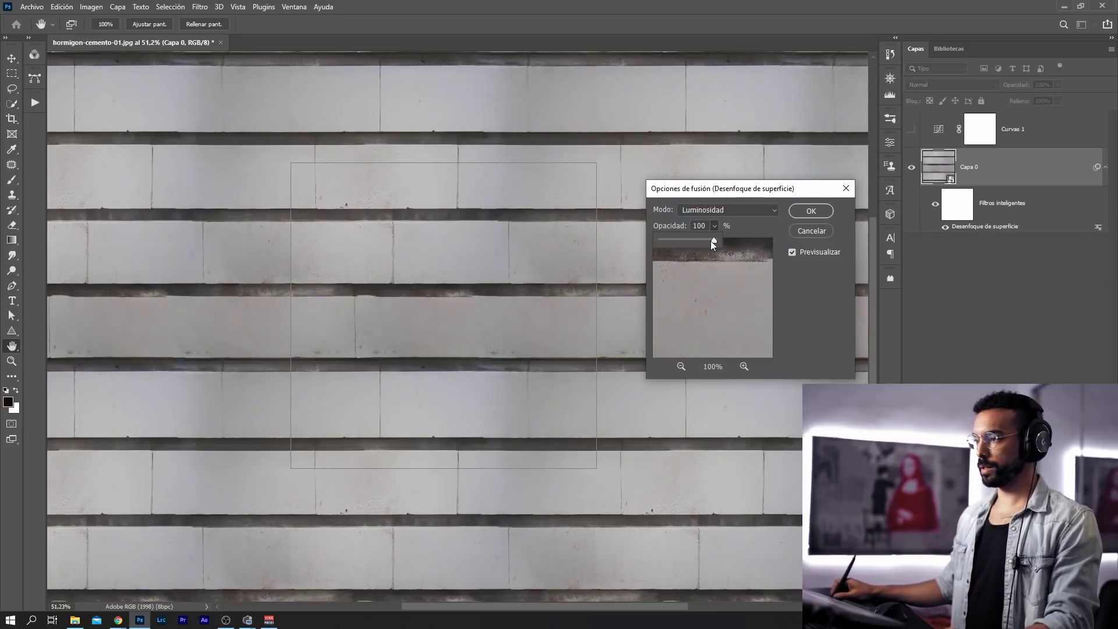
left_click_drag(684, 246, 680, 245)
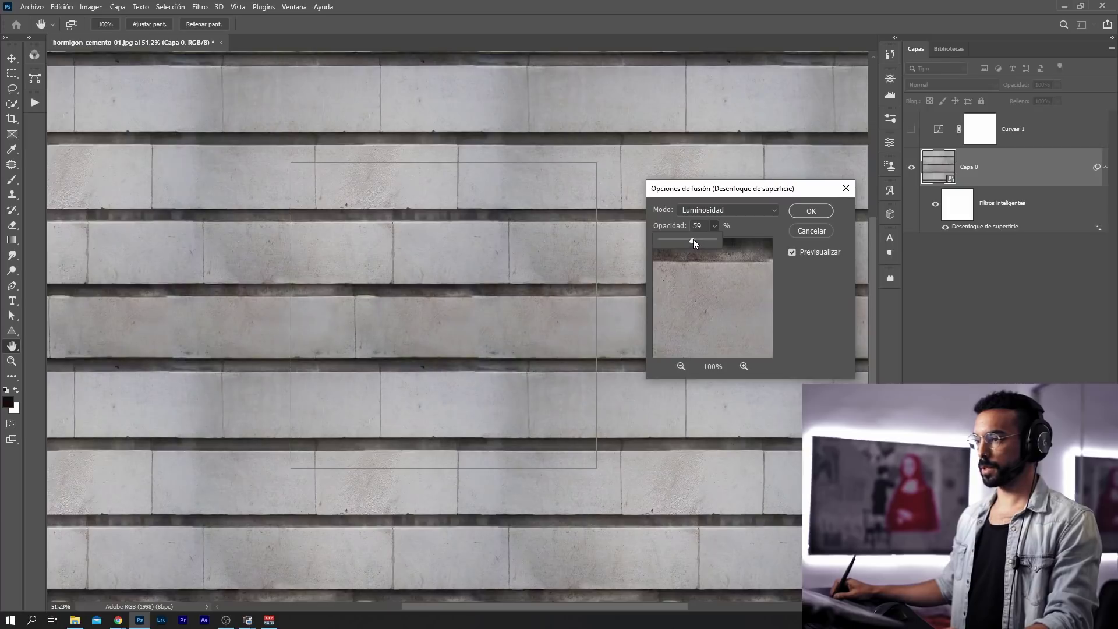
left_click(811, 211)
Restrict the blur to the concrete rows by inverting the smart filter mask and filling a quick selection of the rows with white
left_click(950, 220)
key("ctrl+i")
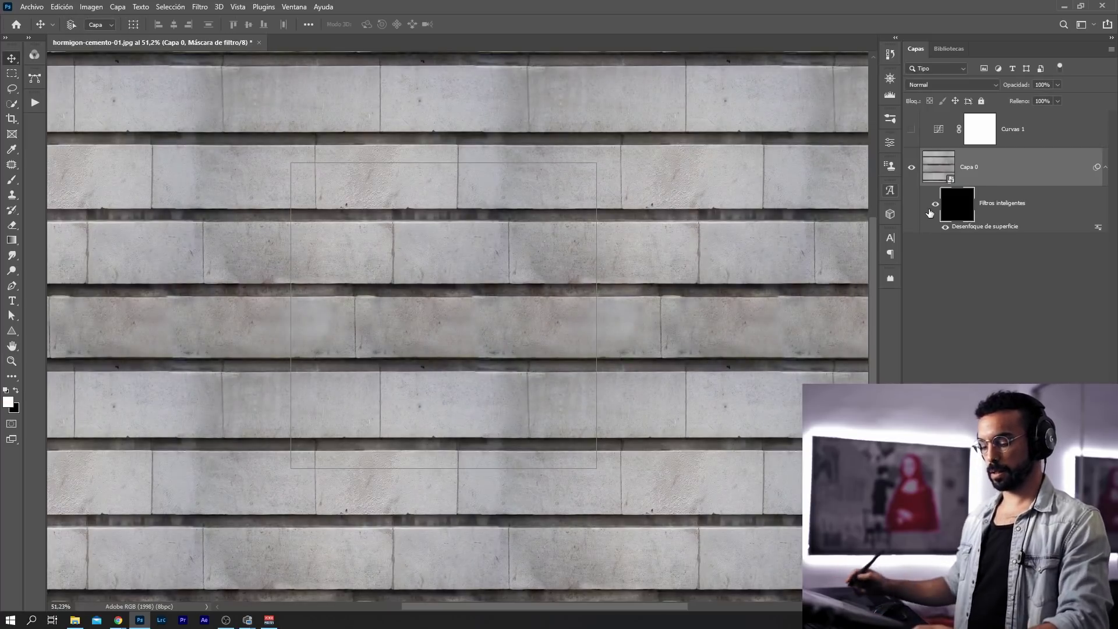
key("m")
key("w")
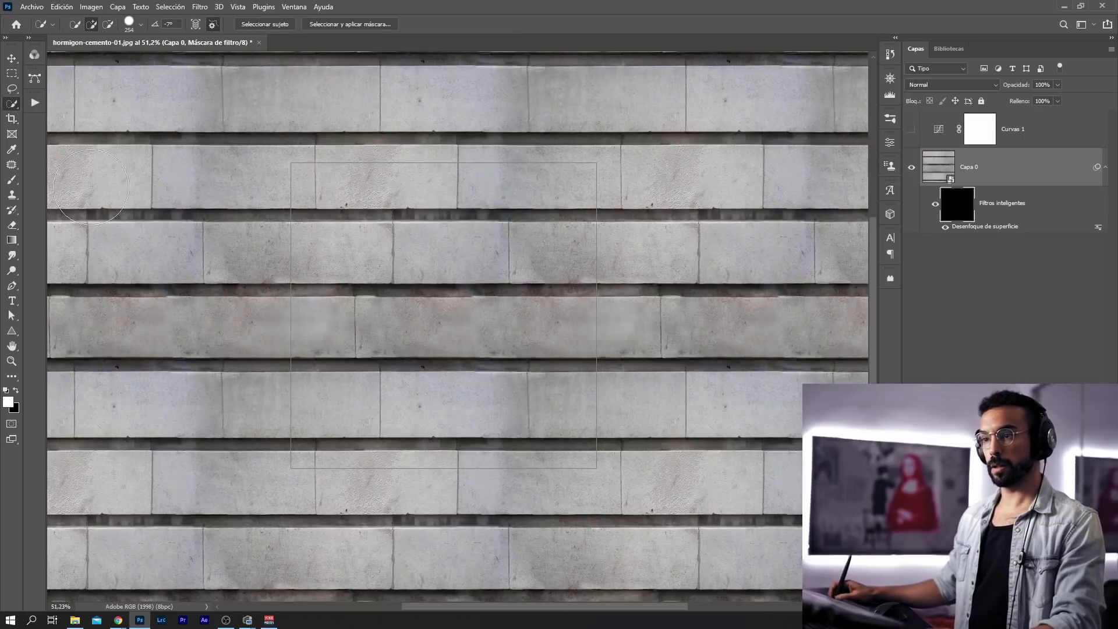
left_click_drag(312, 174, 487, 180)
left_click_drag(416, 189, 520, 473)
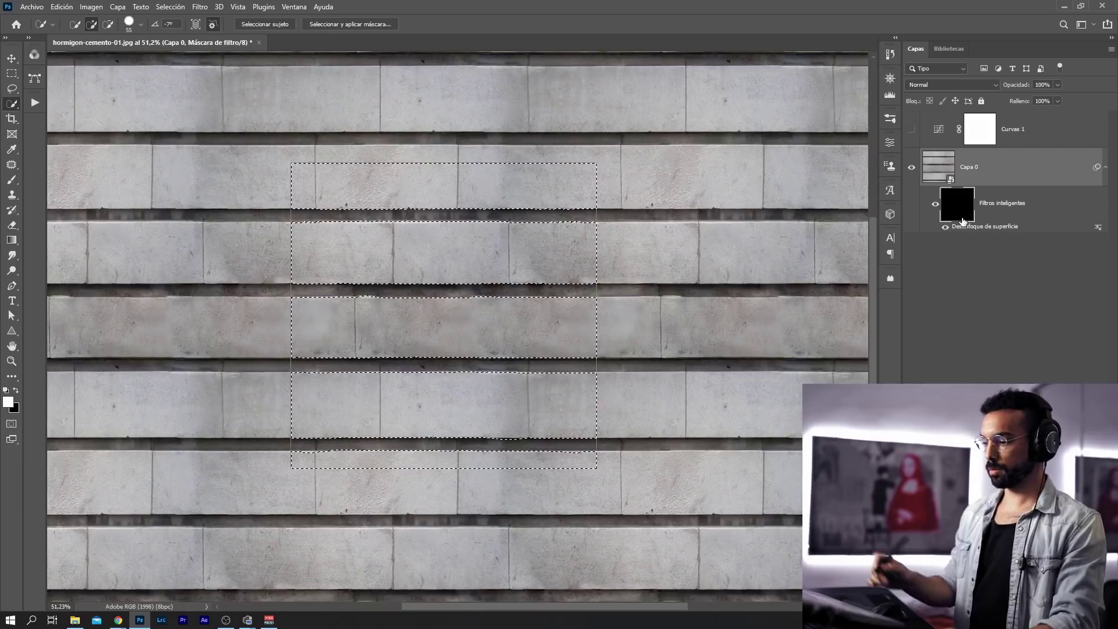
key("alt+BackSpace")
key("ctrl+d")
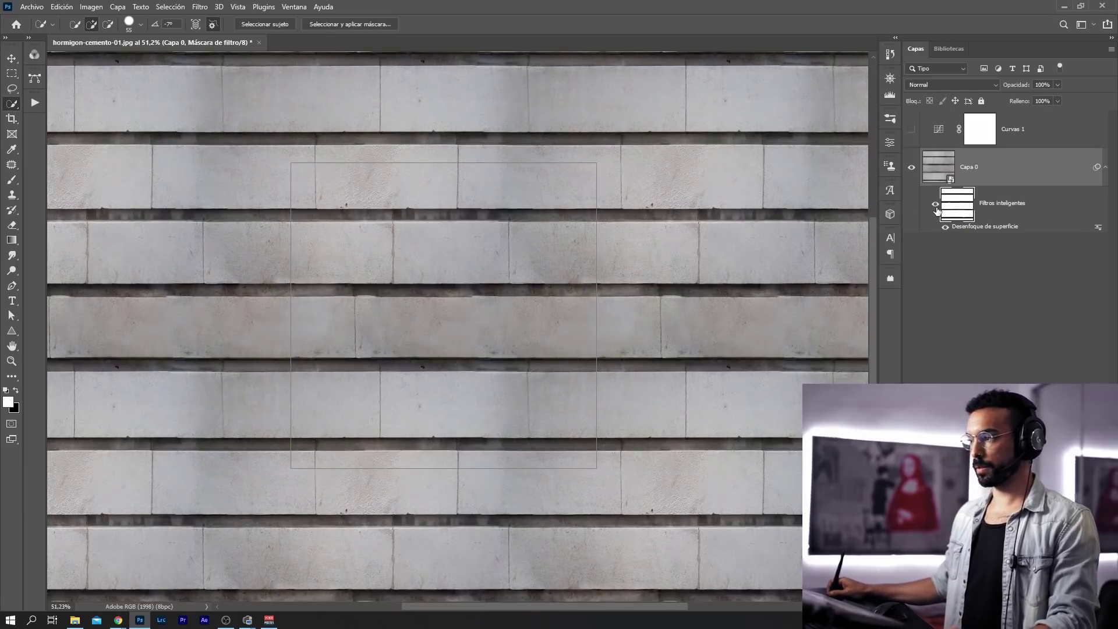
Toggle the smart filters on Capa 0 off and on to compare the repeating texture with and without the masked blur
left_click(934, 206)
left_click(935, 206)
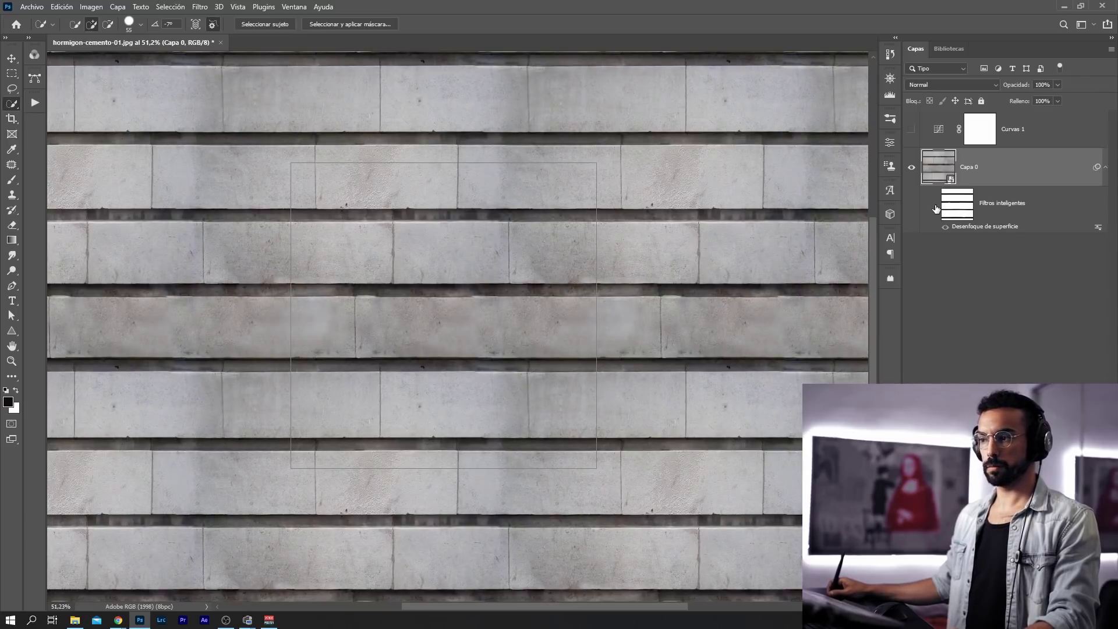
left_click(936, 205)
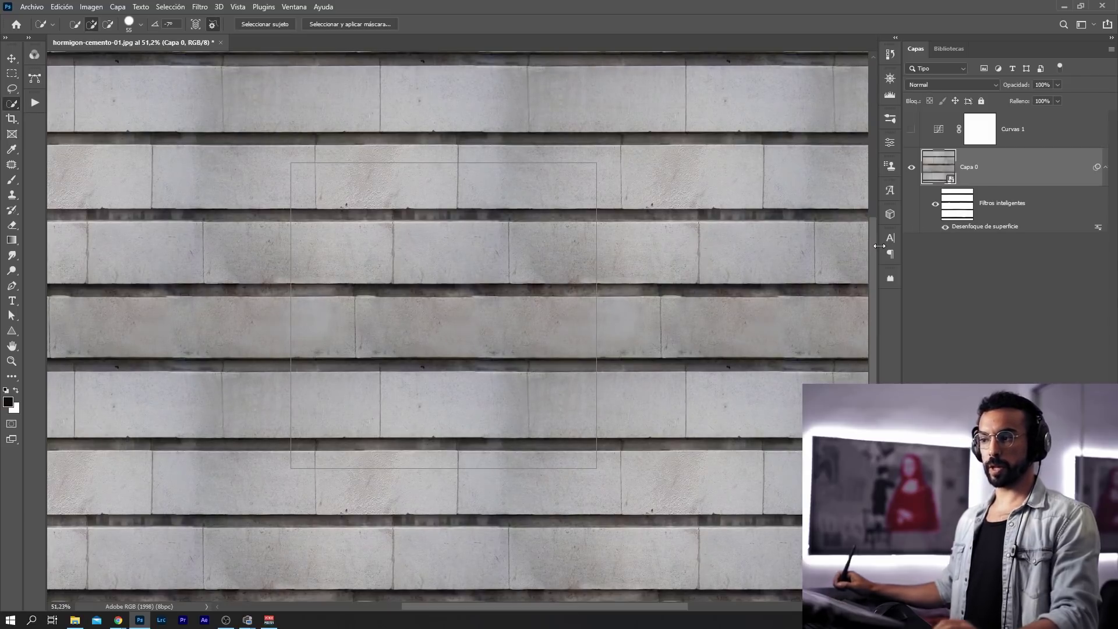
mouse_move(575, 322)
left_mouse_down()
mouse_move(464, 342)
mouse_move(521, 326)
left_mouse_up()
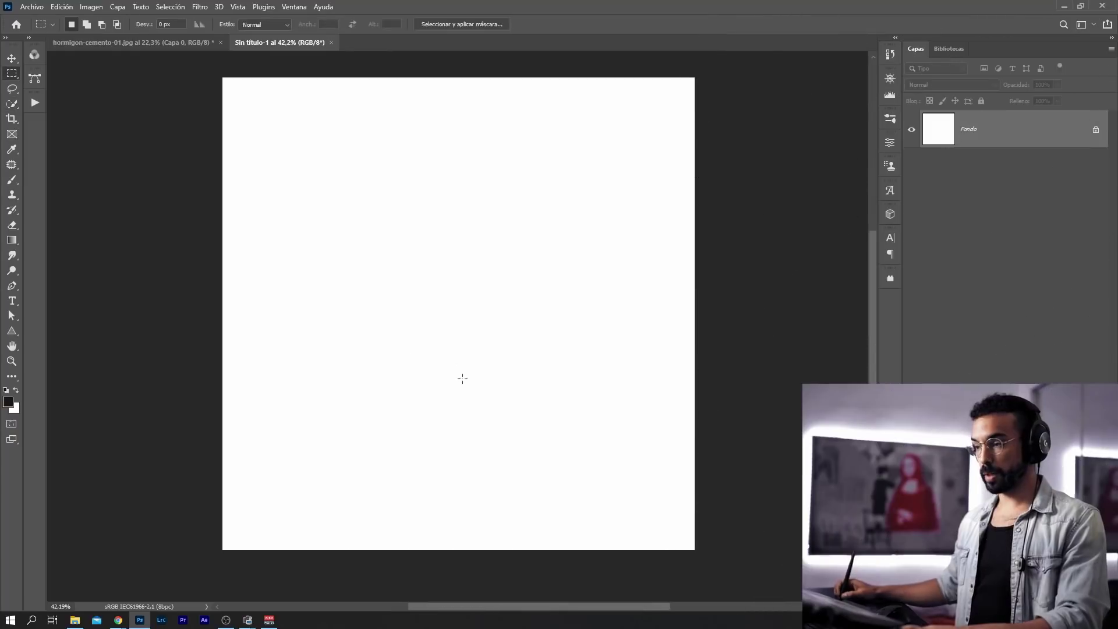
Enable Vista preliminar de motivo in the blank Sin título-1 document and draw a black rectangle about 1008 × 669 px inside the tile
left_click(199, 7)
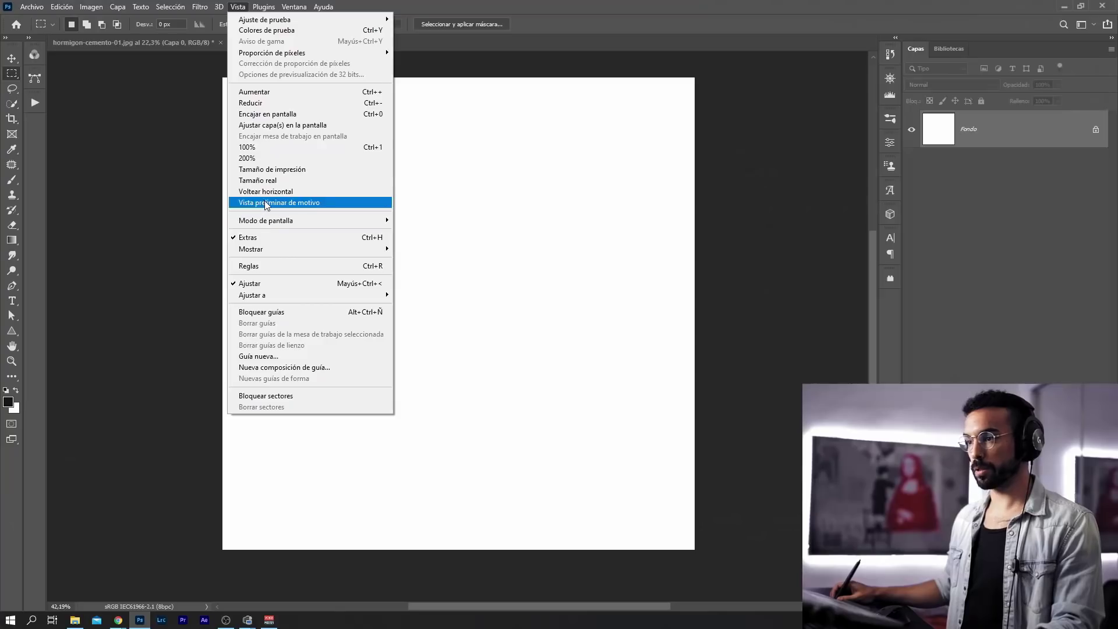
left_click(303, 203)
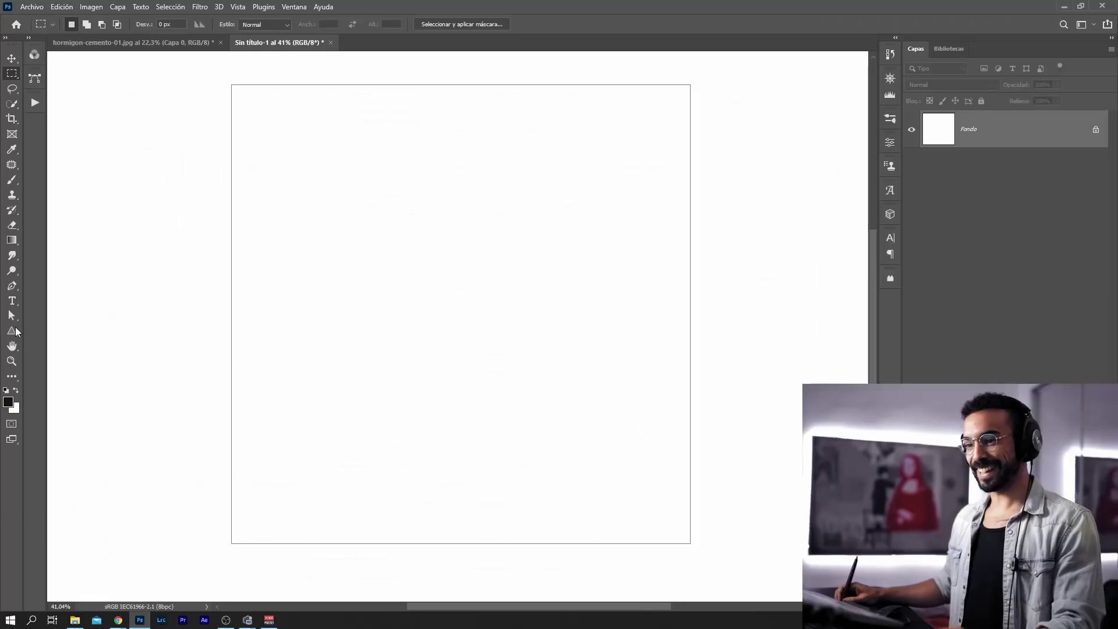
left_click(13, 329)
left_click(61, 331)
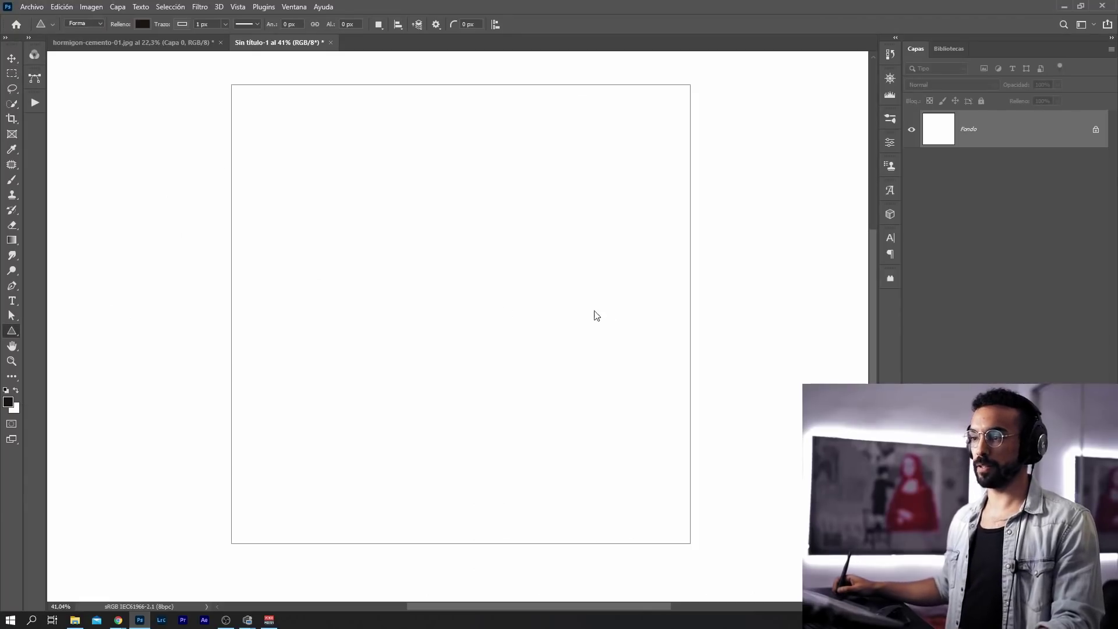
left_click_drag(307, 228, 548, 387)
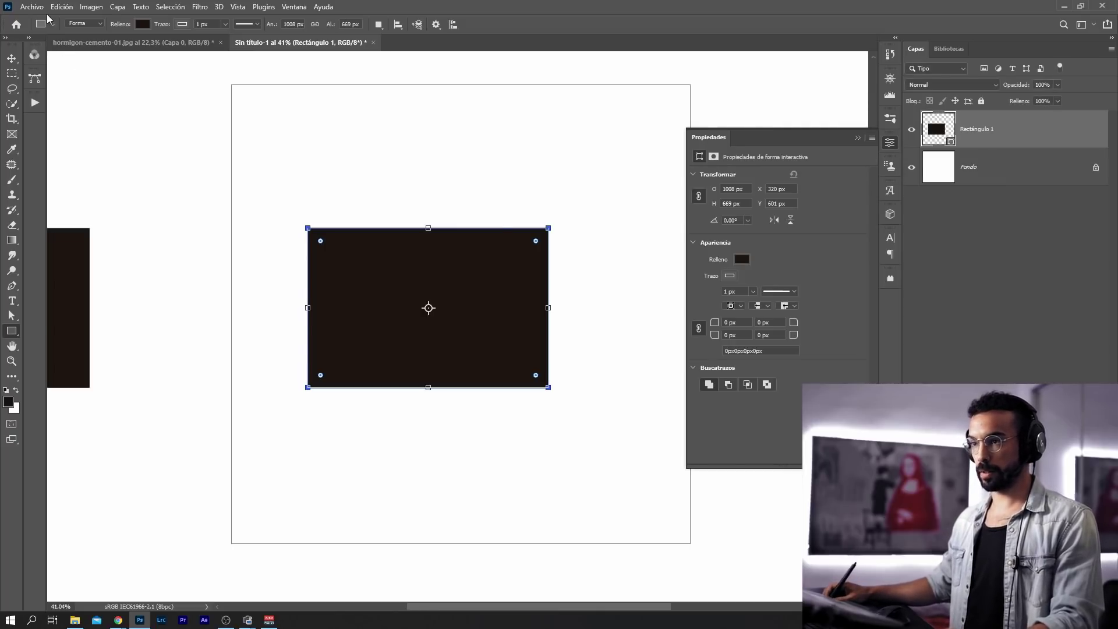
Round all four corners of the black rectangle to about 101 px and shorten it to about 581 px high
left_click_drag(534, 243, 524, 252)
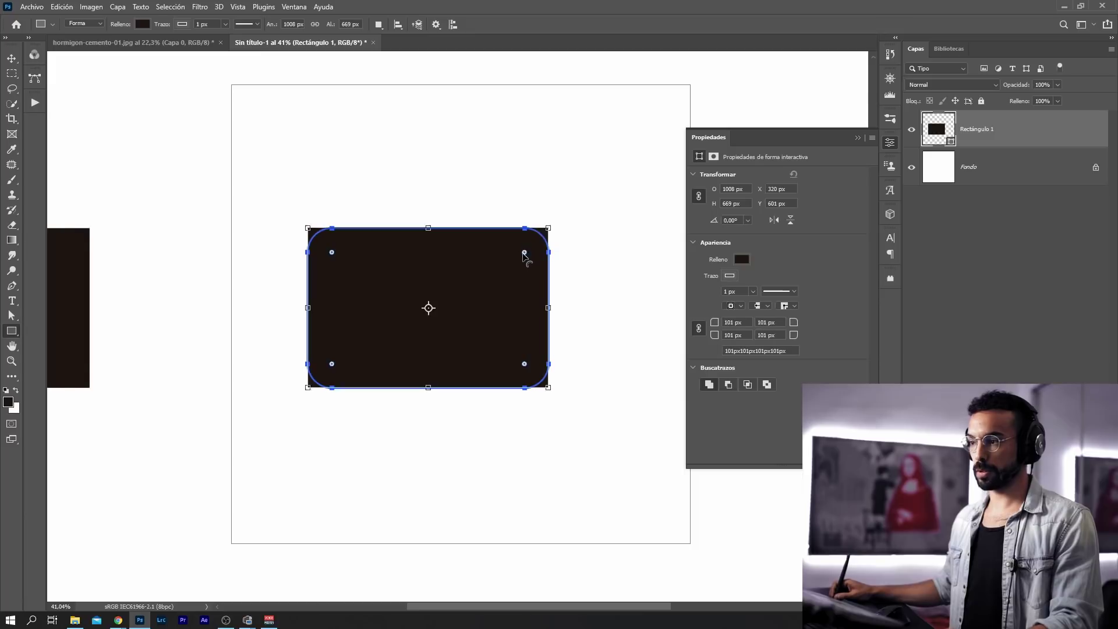
left_click(361, 283)
key("Escape")
left_click_drag(428, 228, 428, 250)
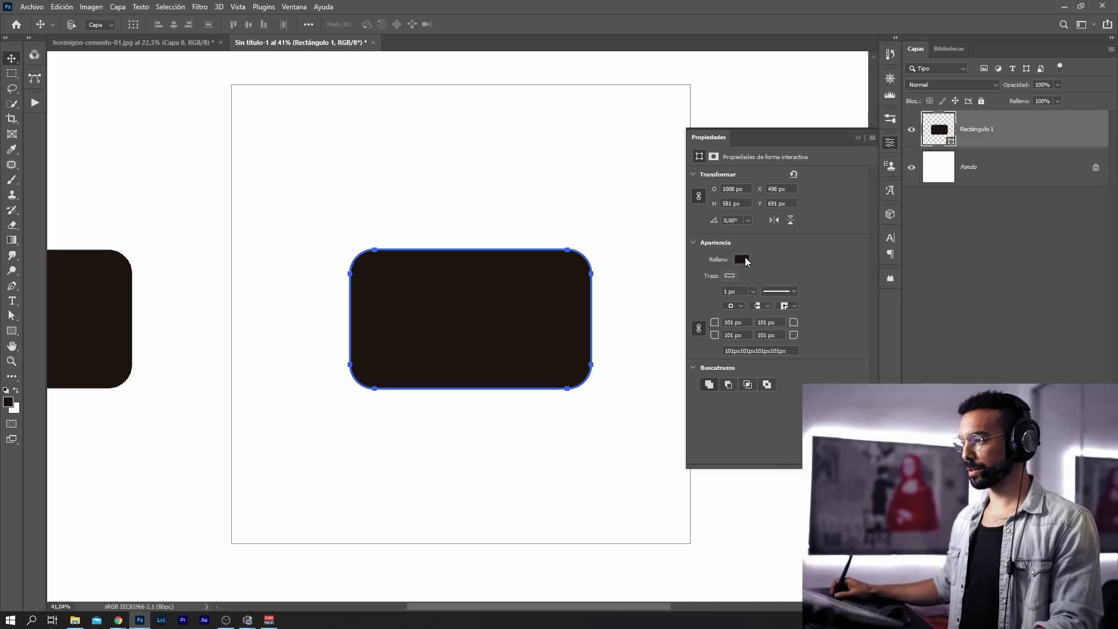
Change the rounded rectangle's fill to a pale pinkish grey
left_click(743, 259)
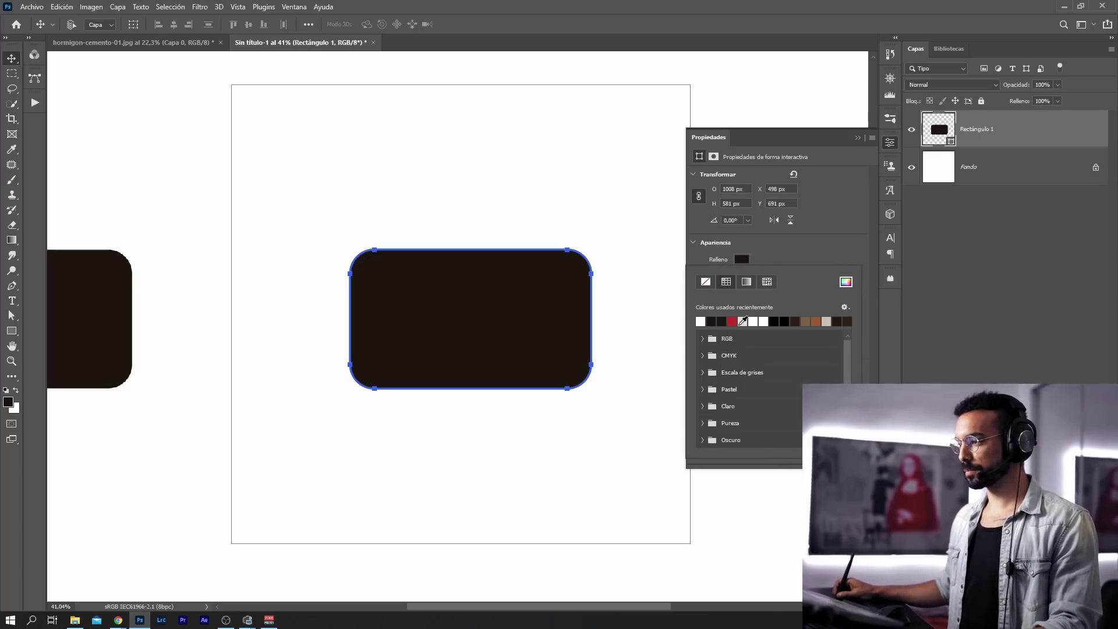
left_click(731, 321)
left_click(857, 138)
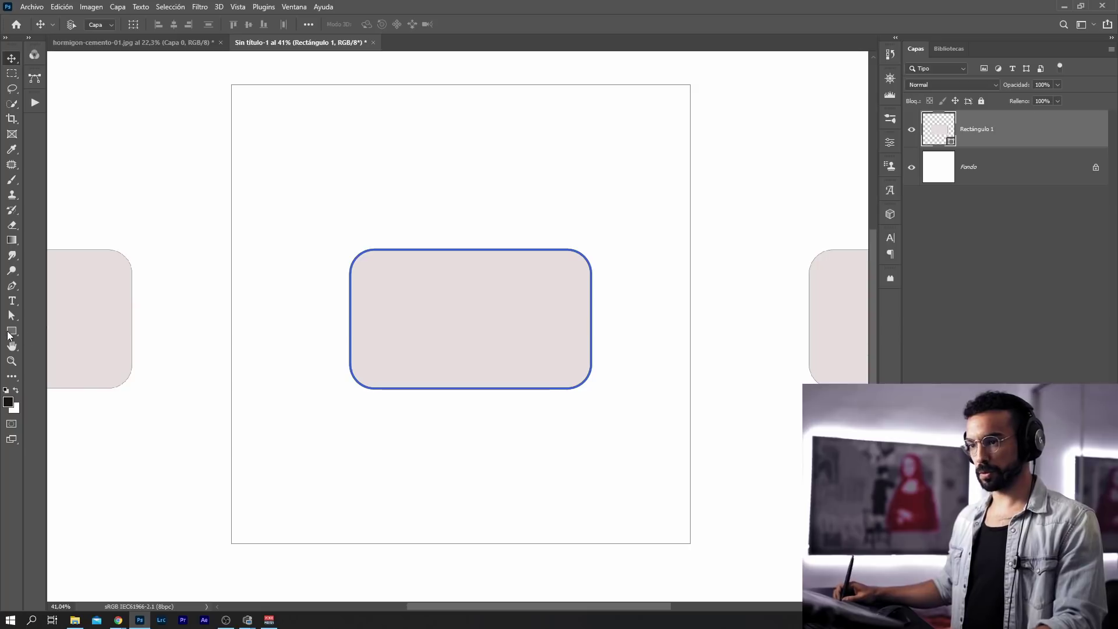
right_click(10, 332)
left_click(69, 341)
left_click_drag(348, 234, 427, 237)
key("ctrl+z")
Draw a triangle about 1016 × 279 px, rotate it 180°, and enlarge it to about 1208 × 337 px over the rectangle as an envelope flap
right_click(10, 333)
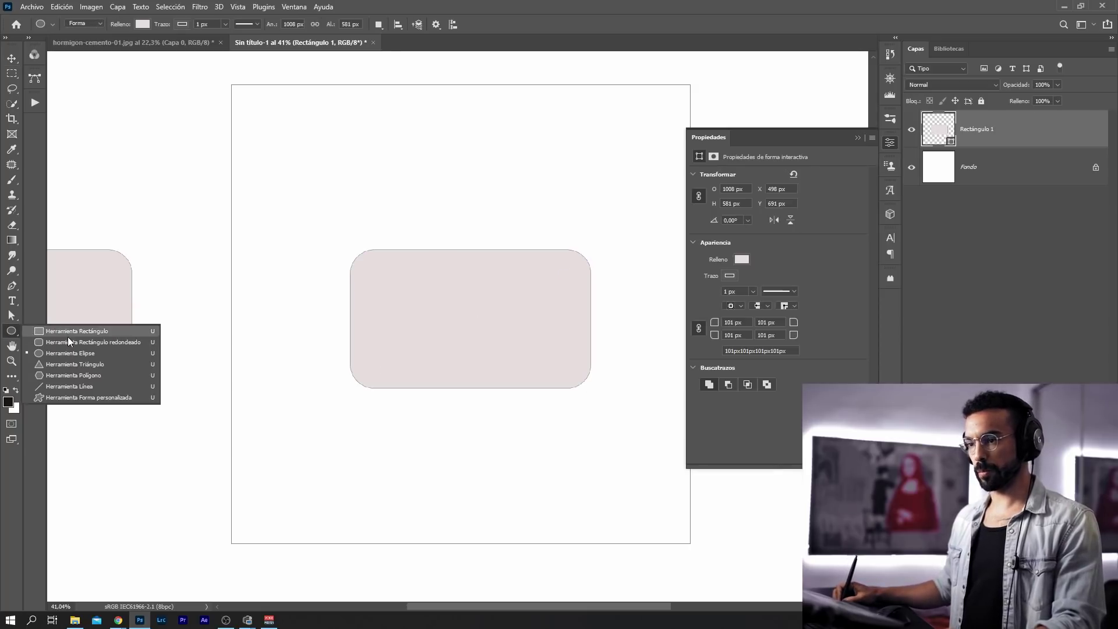
left_click(61, 363)
left_click_drag(350, 210, 592, 279)
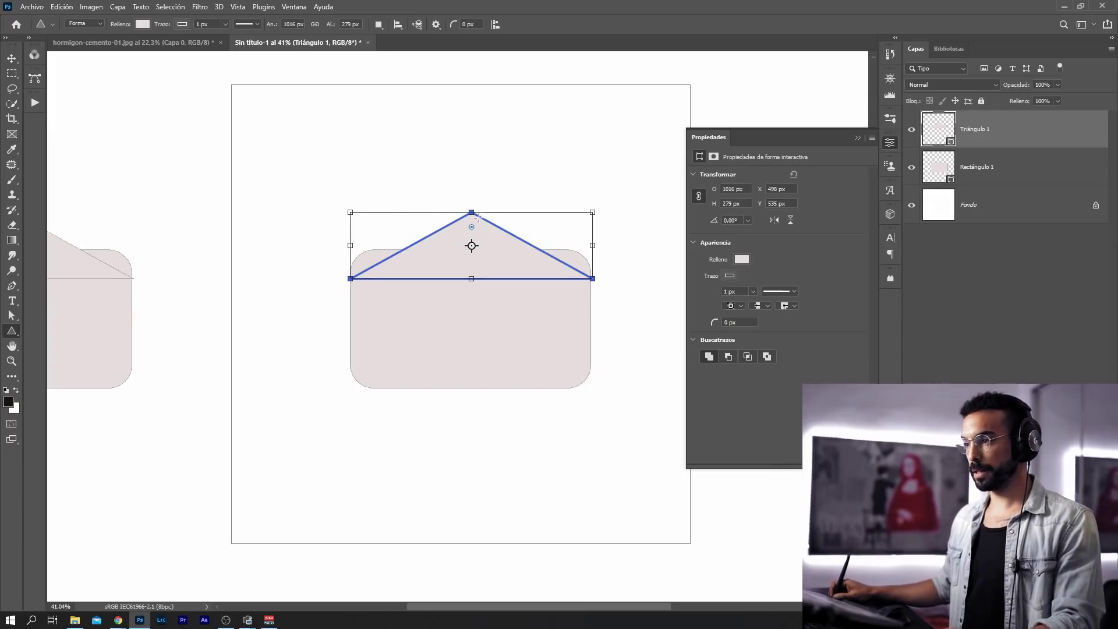
left_click_drag(472, 213, 504, 265)
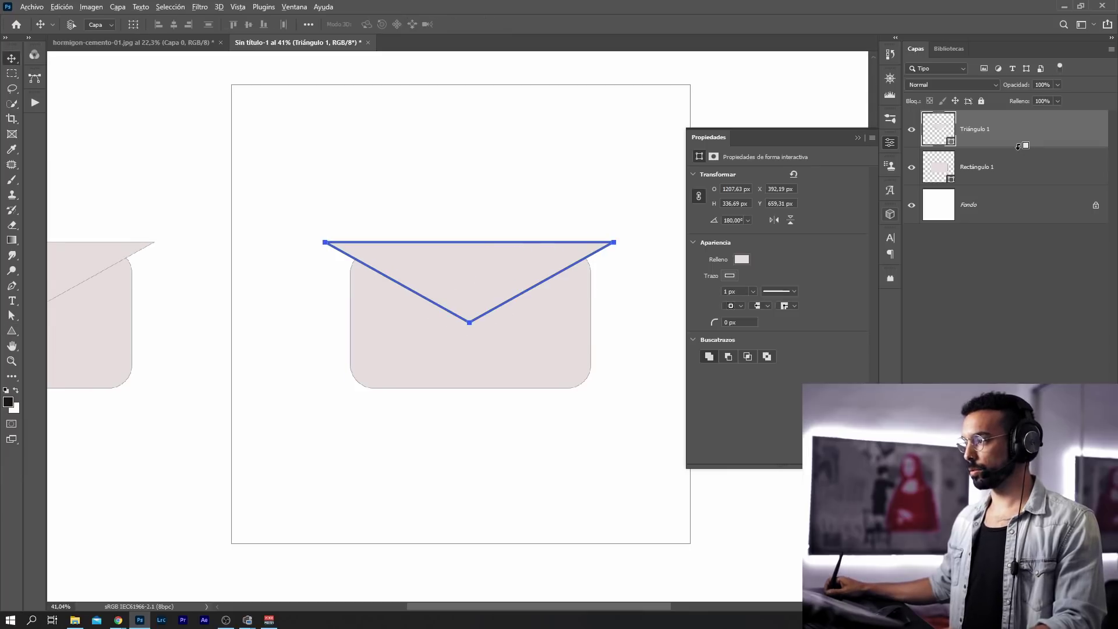
Clip the triangle to the rounded rectangle and give it a Sombra paralela effect at 24% opacity, 44 px distance and 114 px size
left_click(1023, 146, "alt")
double_click(1048, 139)
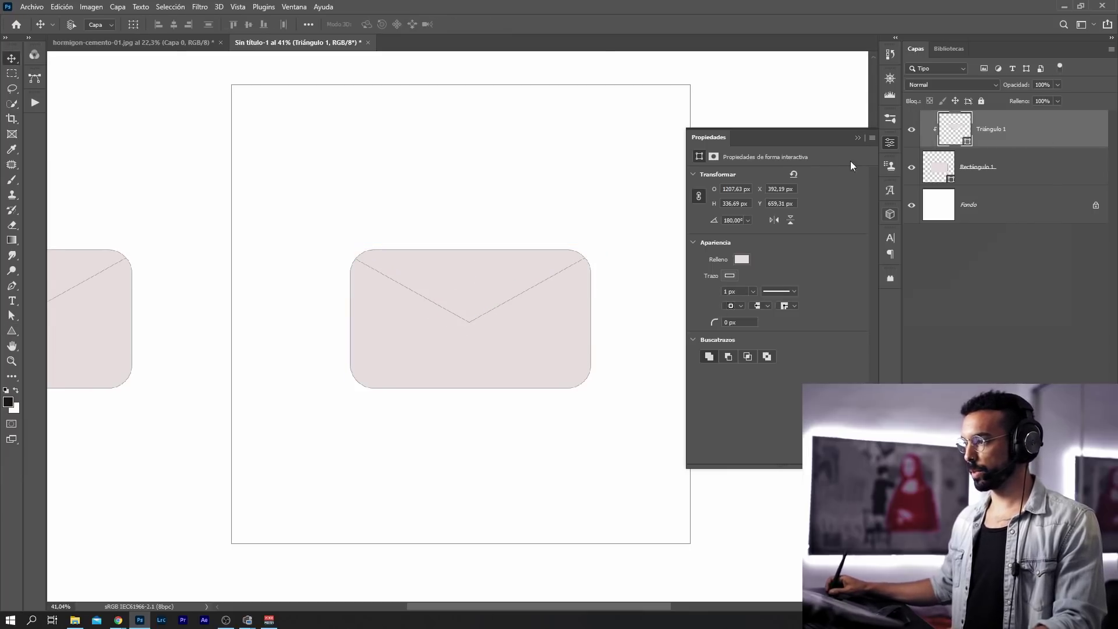
left_click(651, 295)
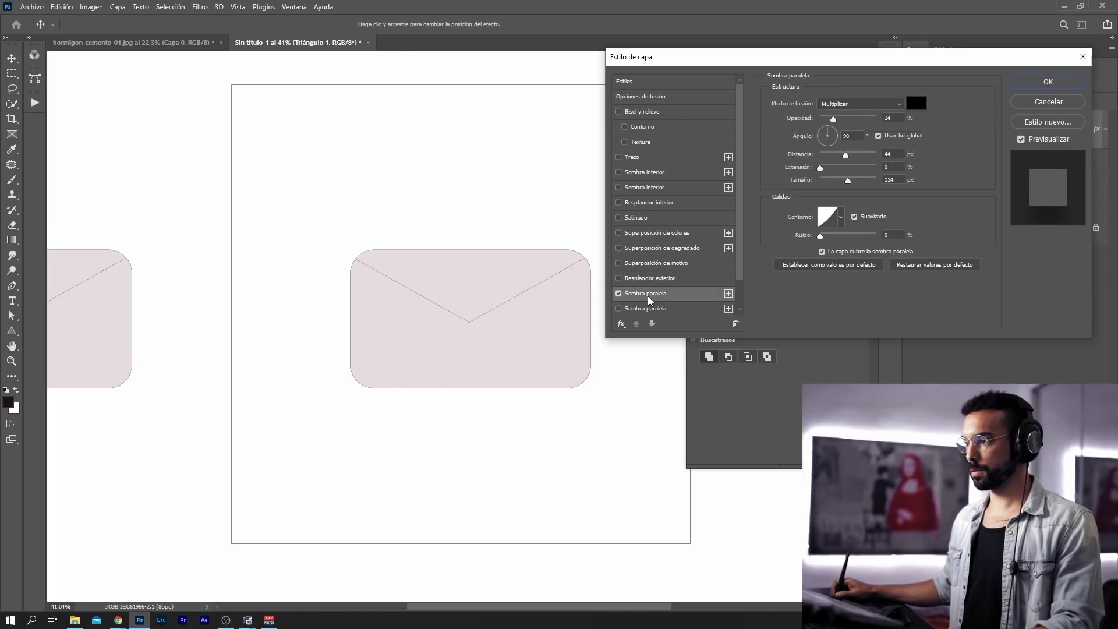
key("Return")
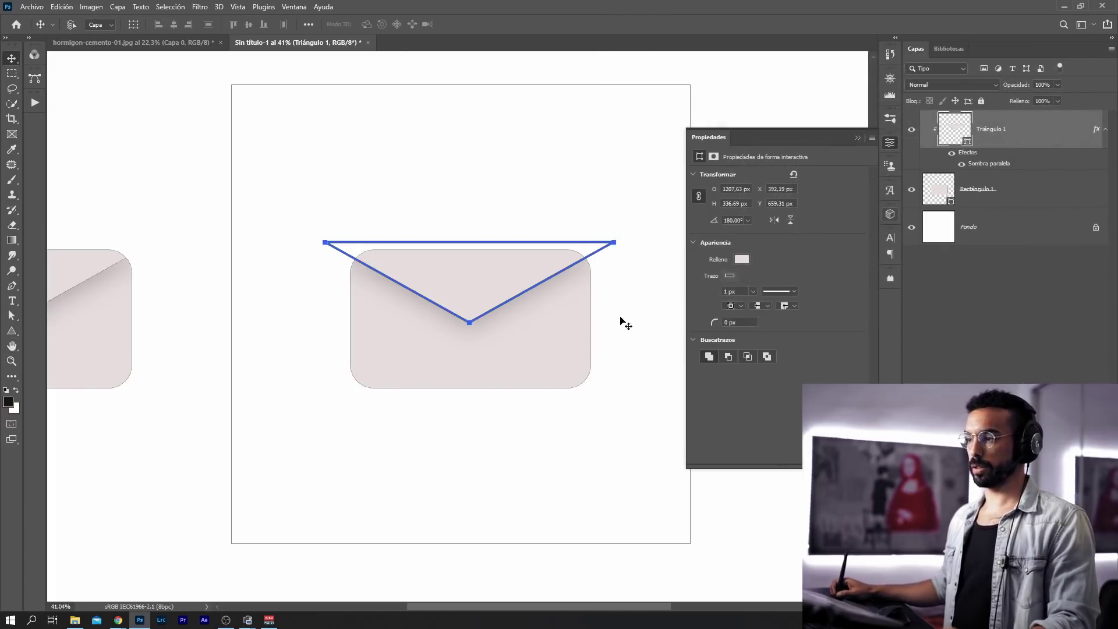
Group the envelope's shapes, scale and tilt the group, and duplicate it inside the repeating tile
scroll(536, 337, "down", 5)
key("ctrl+g")
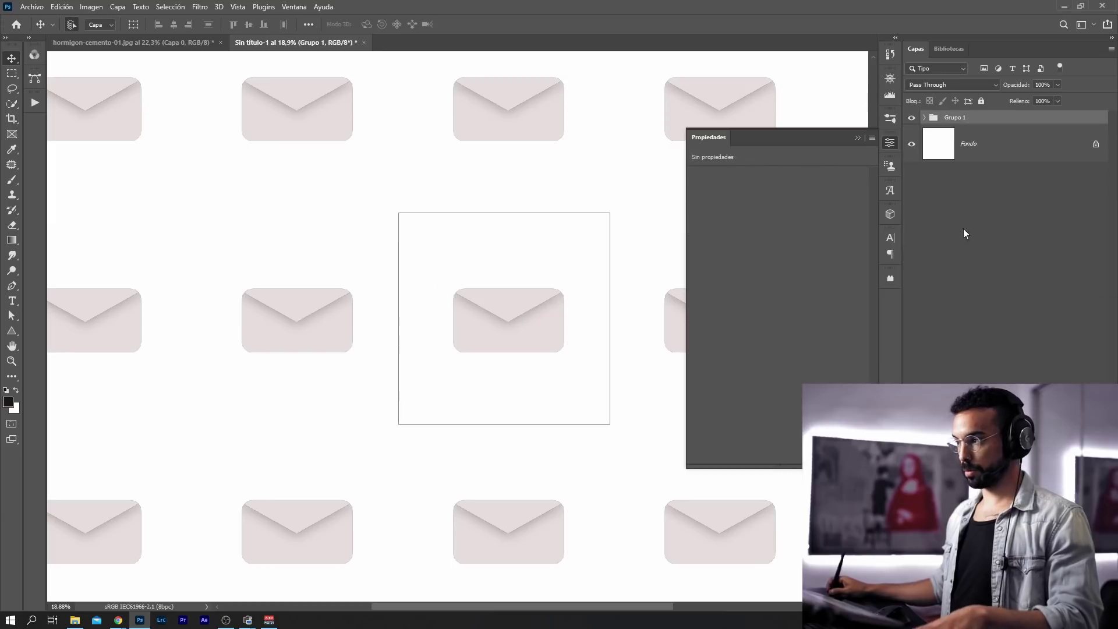
key("ctrl+t")
left_click_drag(606, 295, 574, 249)
left_click_drag(488, 273, 548, 355)
Resize and tilt the two envelope groups differently, placing one in the tile's upper left and the other in its lower right
key("ctrl+t")
left_click_drag(600, 276, 615, 325)
left_click_drag(563, 251, 544, 227)
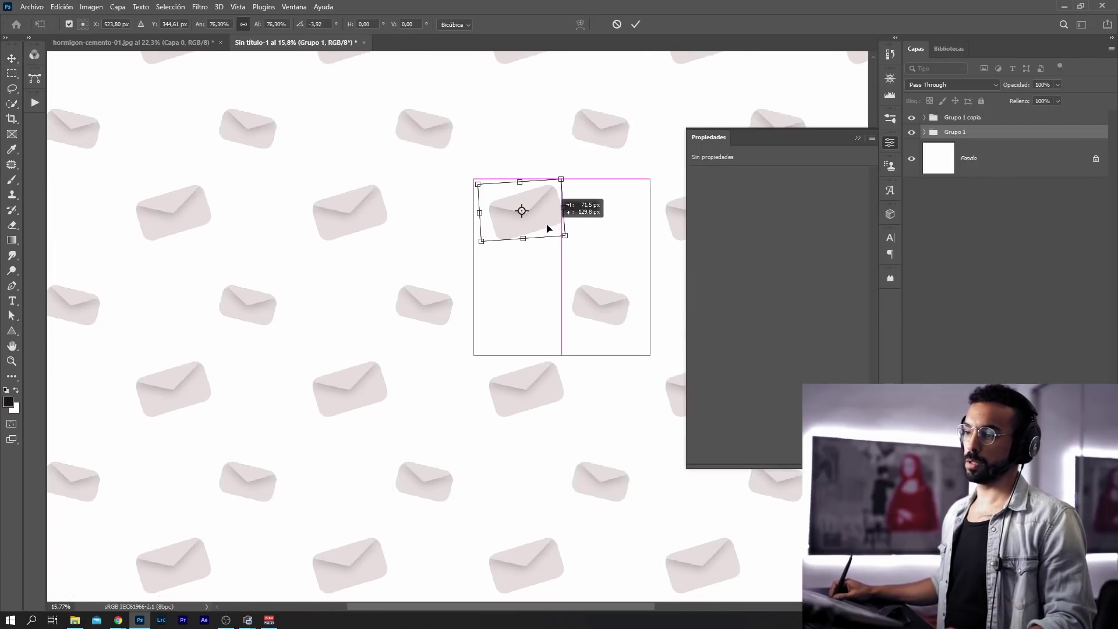
left_click_drag(627, 249, 604, 258)
key("Return")
left_click_drag(604, 340, 457, 277)
left_click_drag(592, 291, 660, 313)
left_click_drag(558, 279, 386, 350)
left_click_drag(468, 289, 446, 267)
scroll(531, 271, "down", 5)
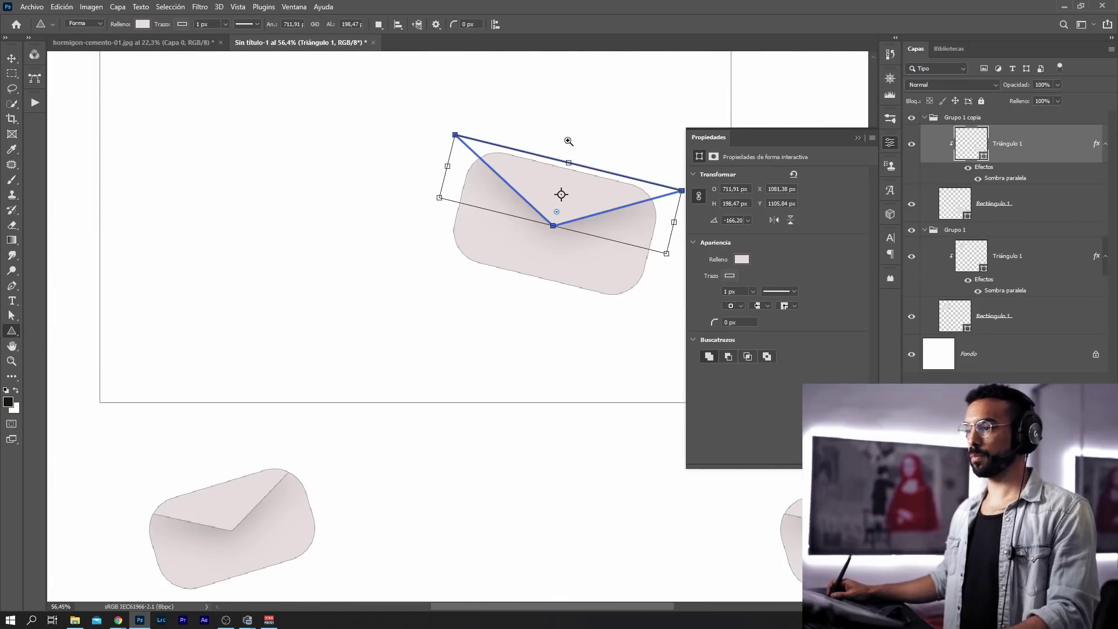
Round the tip of the flap on the Grupo 1 copia envelope by reshaping its anchor point with the Pen tool
mouse_move(568, 141)
left_mouse_down()
mouse_move(592, 145)
mouse_move(576, 149)
left_mouse_up()
left_click_drag(572, 166, 442, 236)
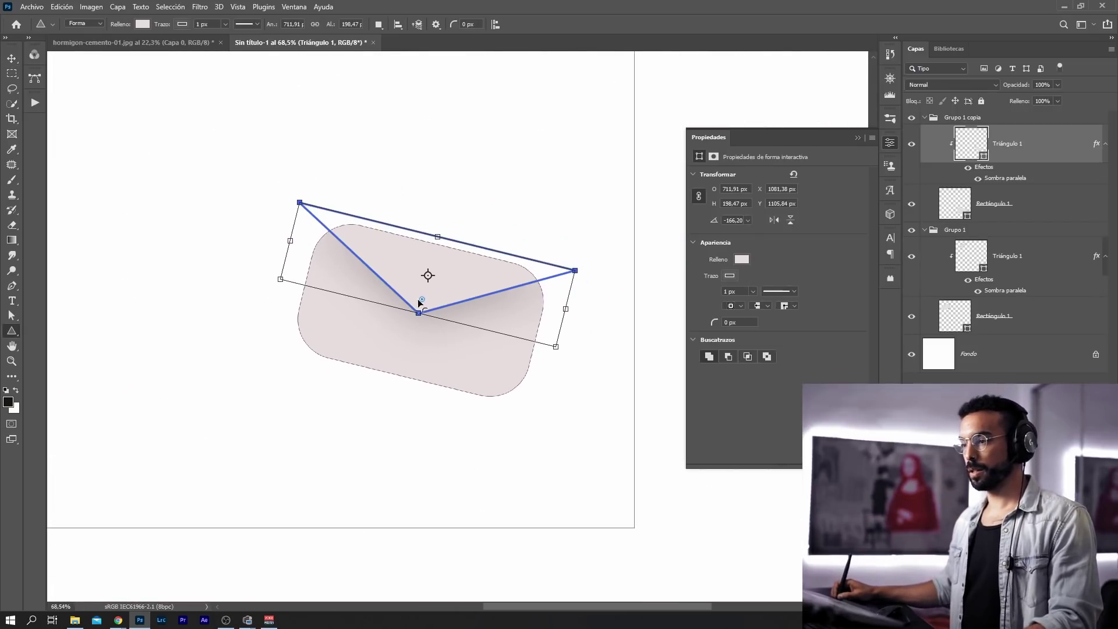
left_click_drag(422, 301, 422, 382)
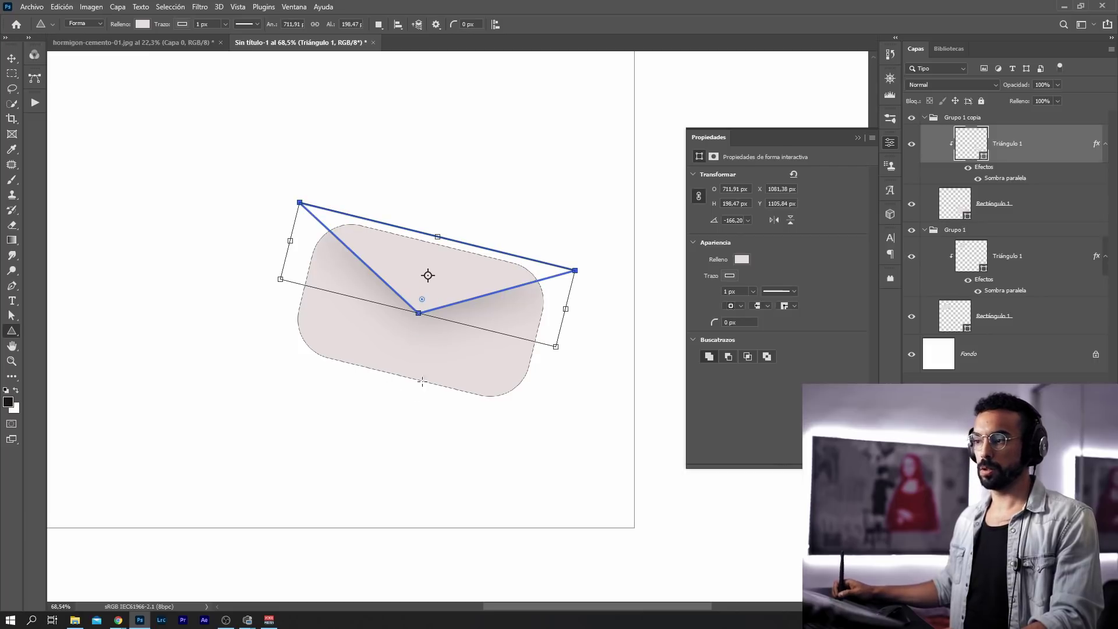
mouse_move(422, 315)
left_mouse_down()
mouse_move(432, 257)
mouse_move(410, 307)
left_mouse_up()
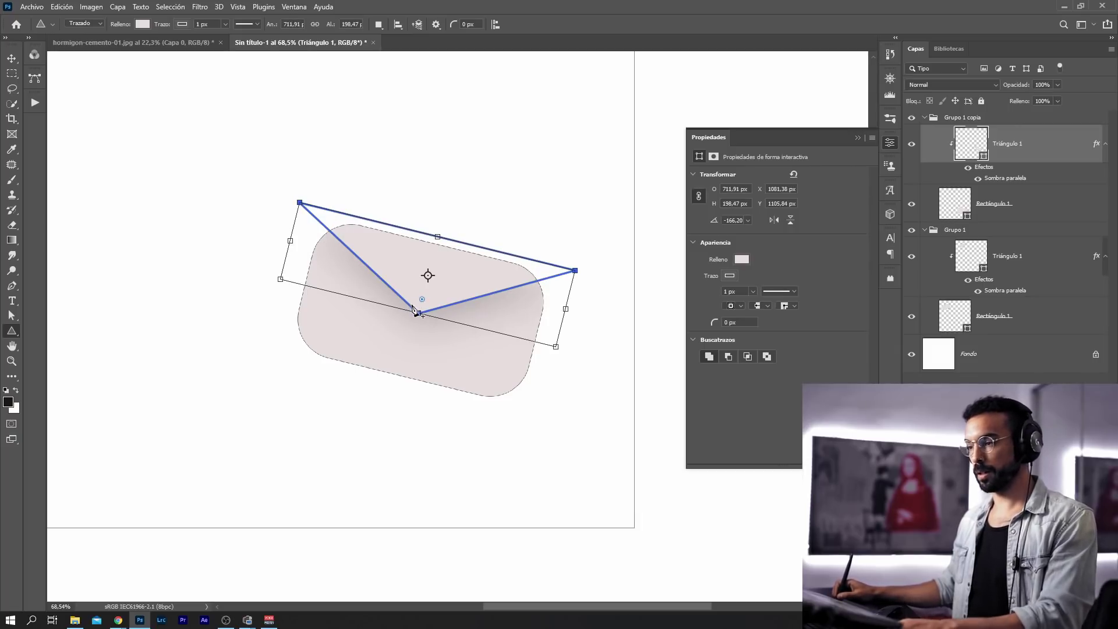
key("p")
mouse_move(419, 315)
left_mouse_down()
mouse_move(429, 315)
mouse_move(386, 303)
mouse_move(398, 309)
left_mouse_up()
key("Return")
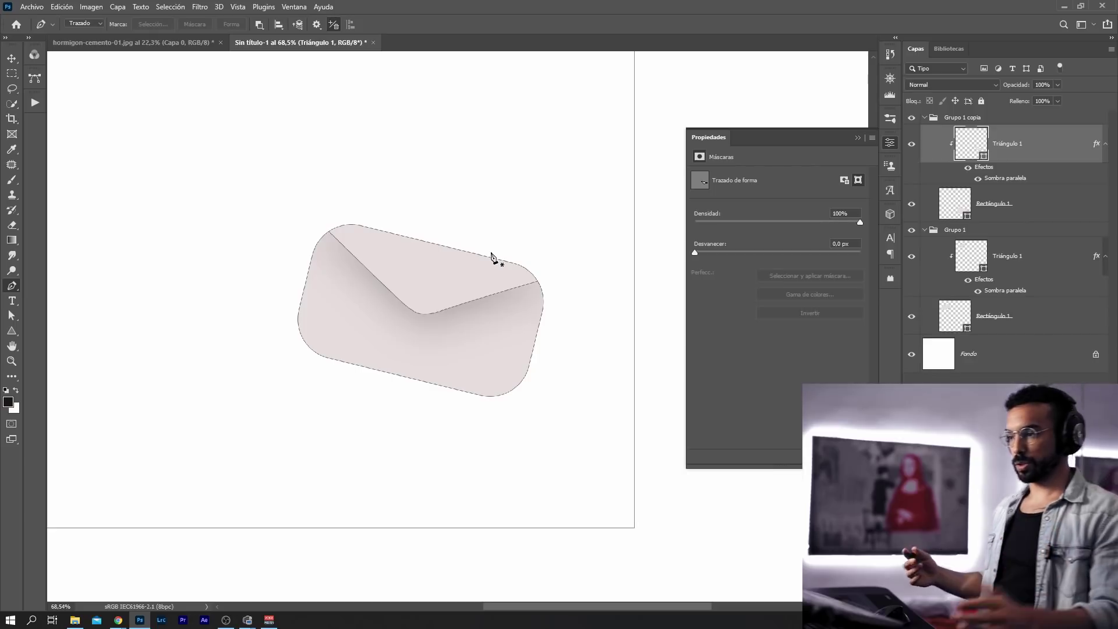
mouse_move(497, 200)
left_mouse_down()
mouse_move(452, 192)
mouse_move(498, 187)
left_mouse_up()
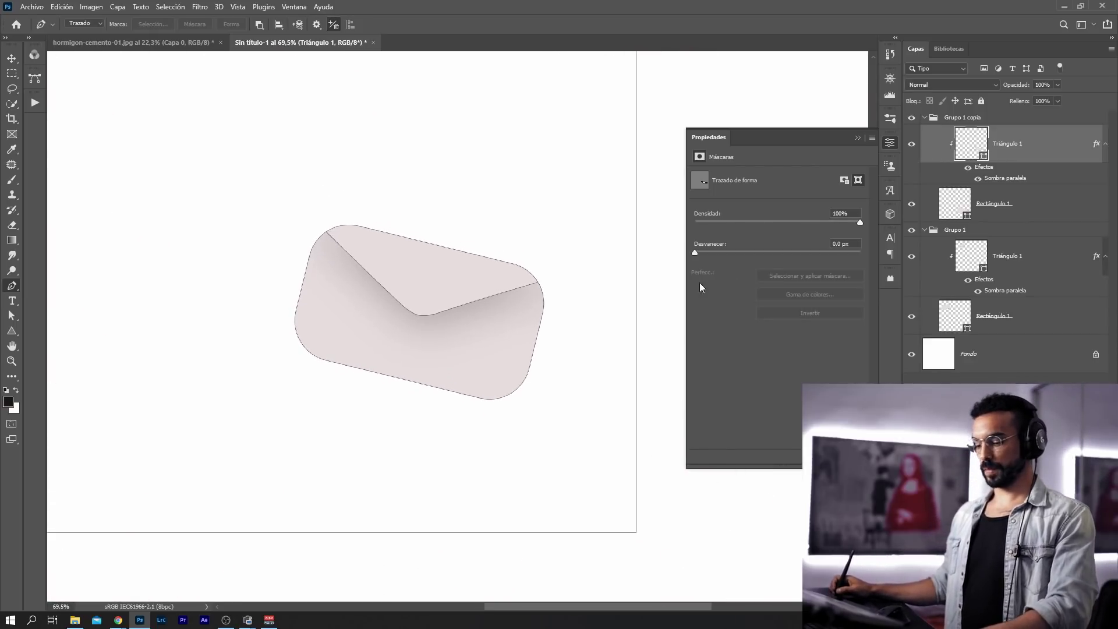
Adjust the corner rounding of the rectangle in the Grupo 1 copia envelope
key("u")
left_click(970, 249)
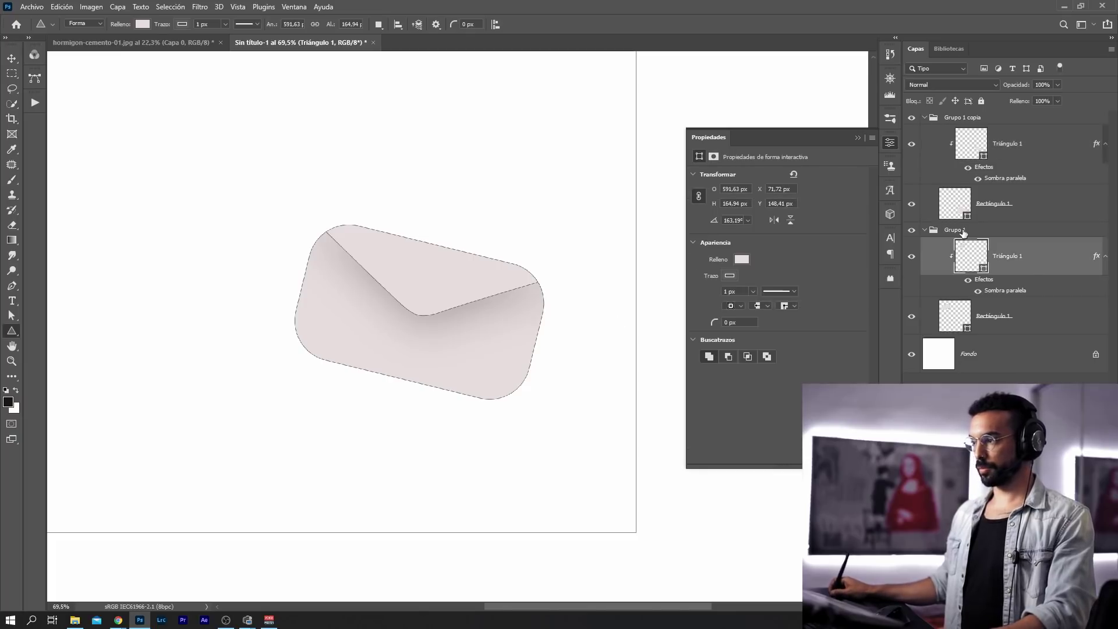
left_click(931, 207)
left_click_drag(510, 305, 523, 292)
key("Return")
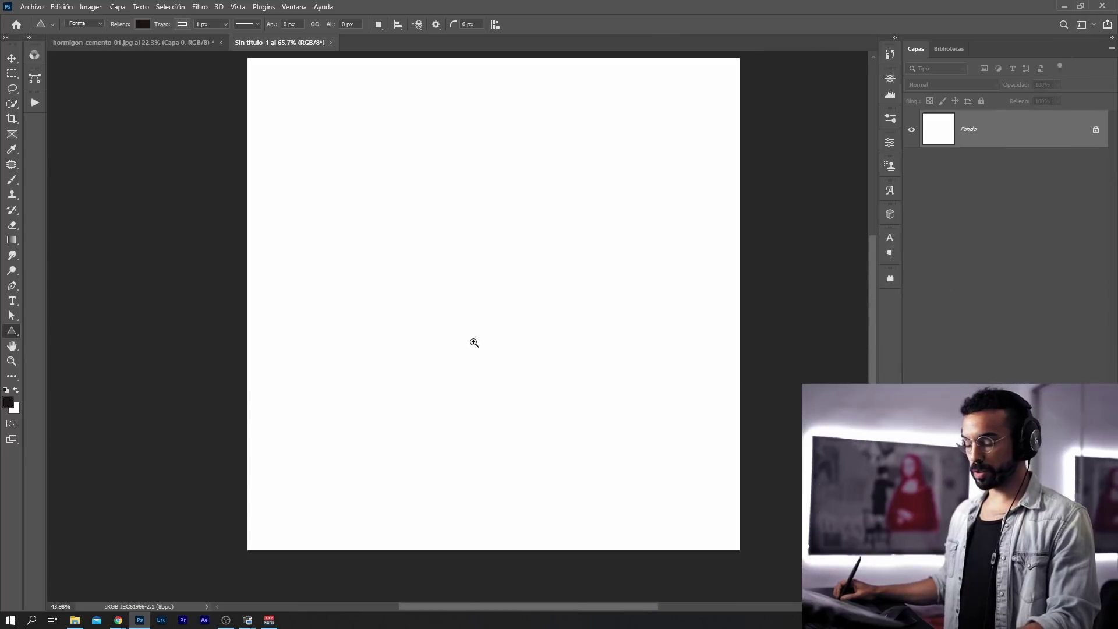
Search the brush presets for "smoke" and choose the Smoke 2 brush
left_click_drag(450, 256, 453, 262)
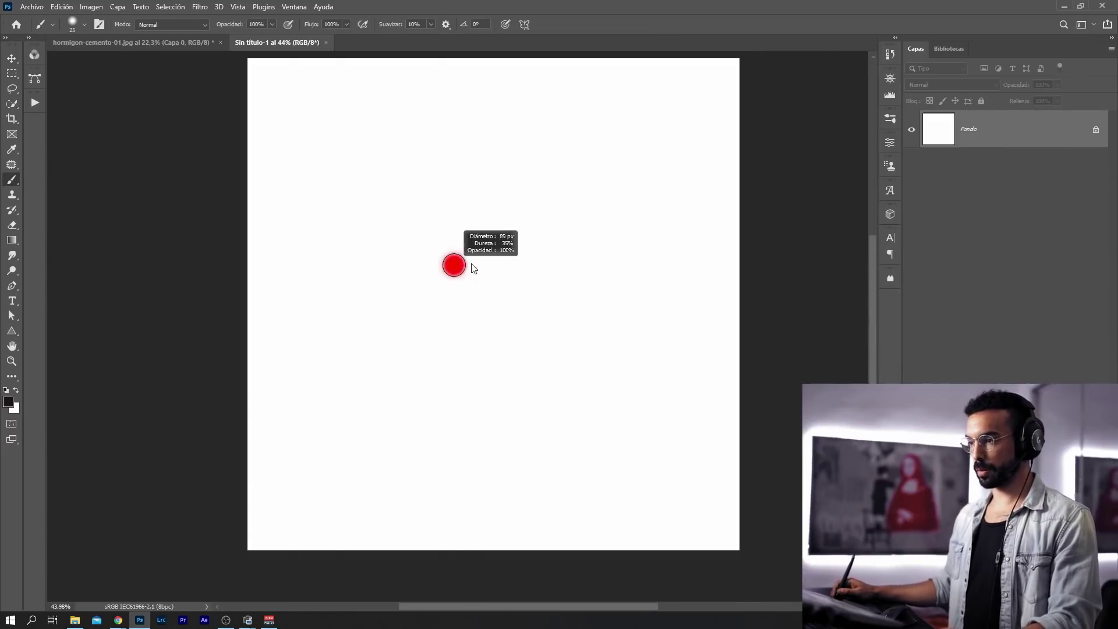
right_click(467, 248)
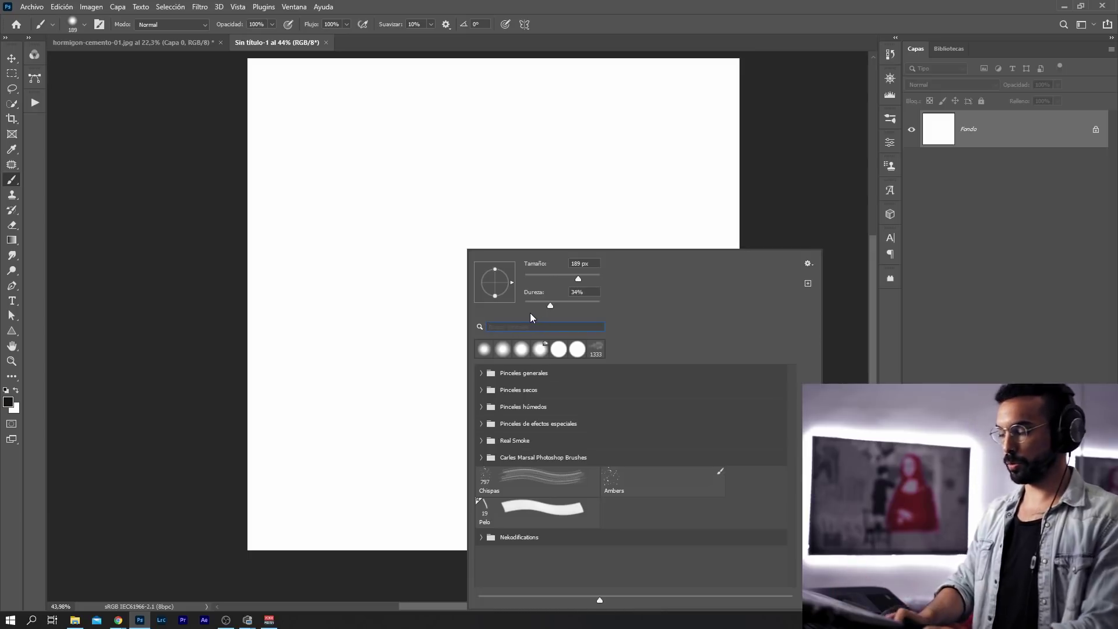
left_click(514, 460)
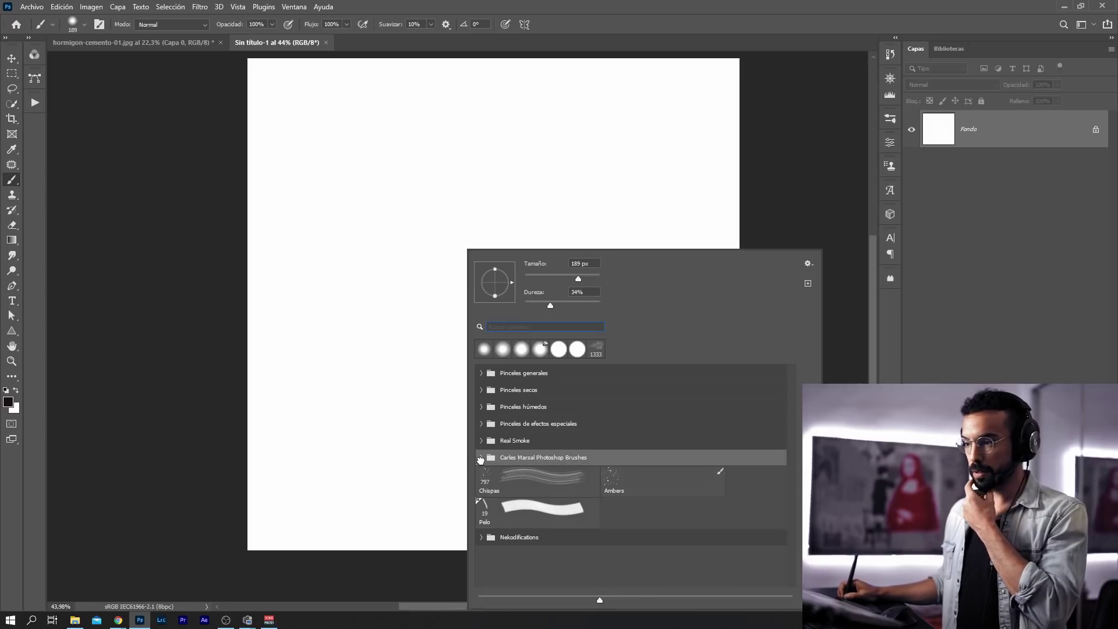
left_click(480, 458)
left_click_drag(792, 388, 791, 499)
type("smoke")
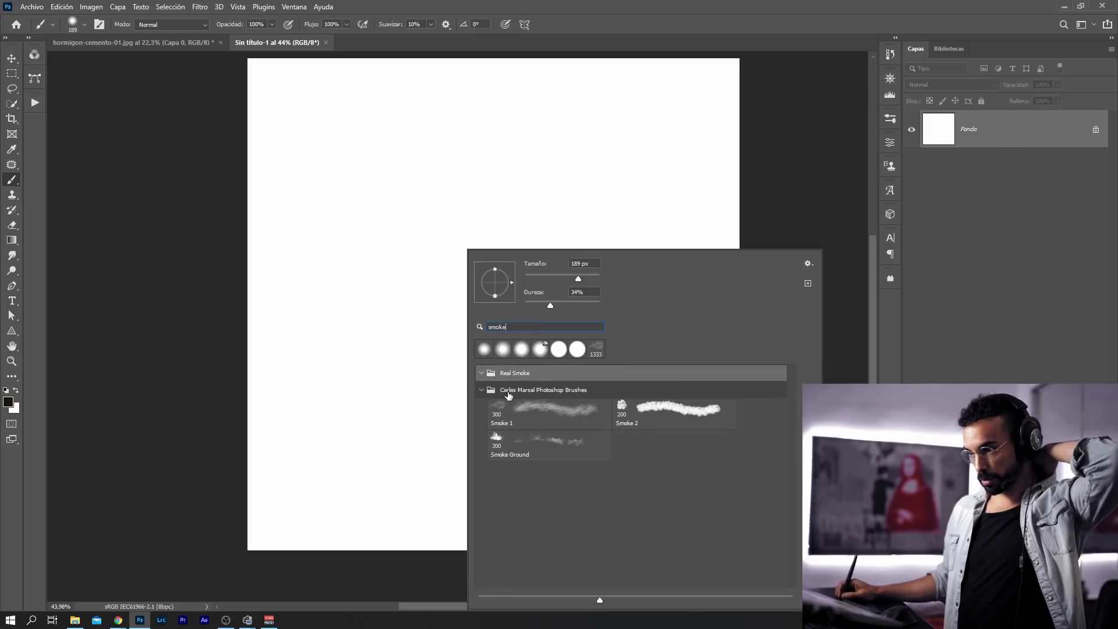
left_click(664, 414)
Paint dark smoke strokes across the blank canvas, enlarging the brush to about 591 px for the lower cloud
mouse_move(351, 155)
left_mouse_down()
mouse_move(464, 143)
mouse_move(391, 266)
mouse_move(442, 256)
left_mouse_up()
left_click_drag(407, 329, 432, 330)
mouse_move(477, 279)
left_mouse_down()
mouse_move(454, 311)
mouse_move(460, 325)
mouse_move(580, 306)
mouse_move(442, 431)
left_mouse_up()
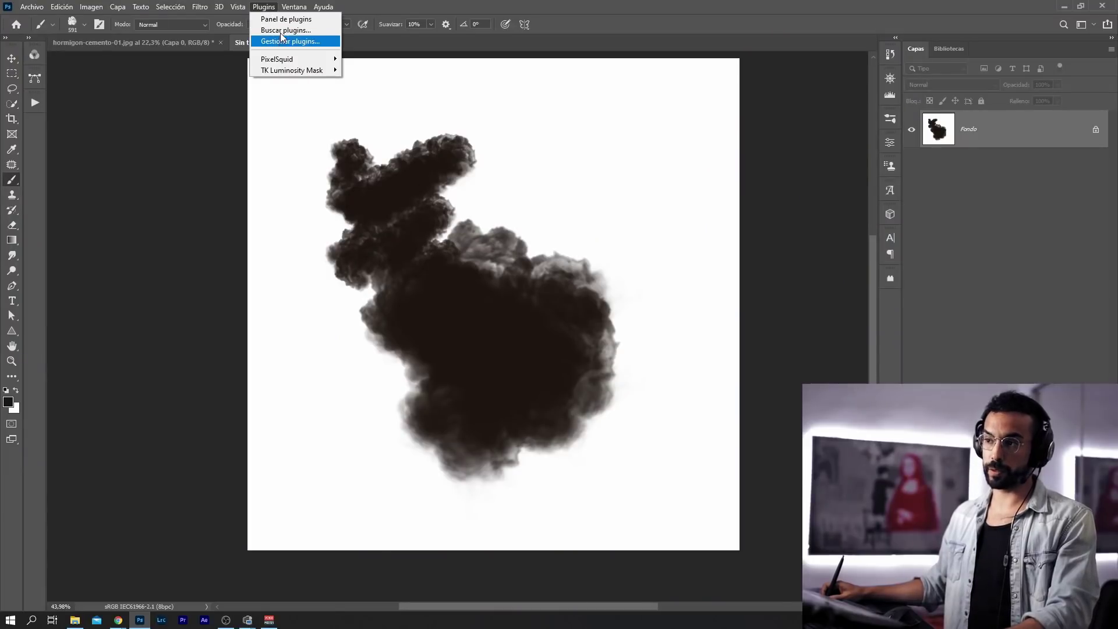
Switch to the Creative Cloud Desktop marketplace and examine the featured, full and managed lists of Photoshop plugins
left_click(282, 39)
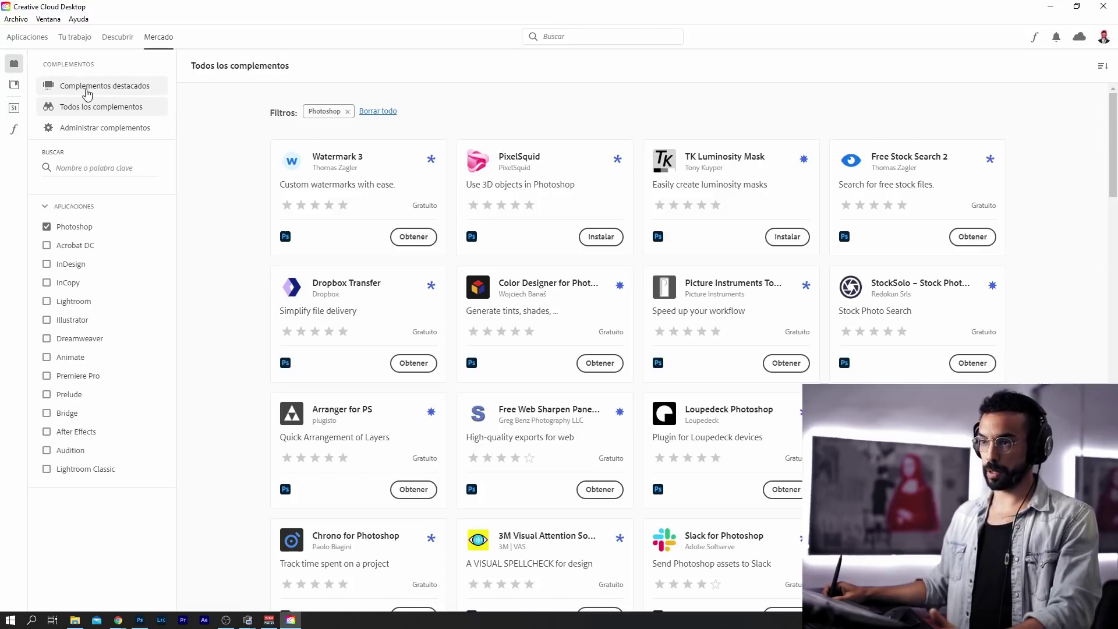
left_click(87, 89)
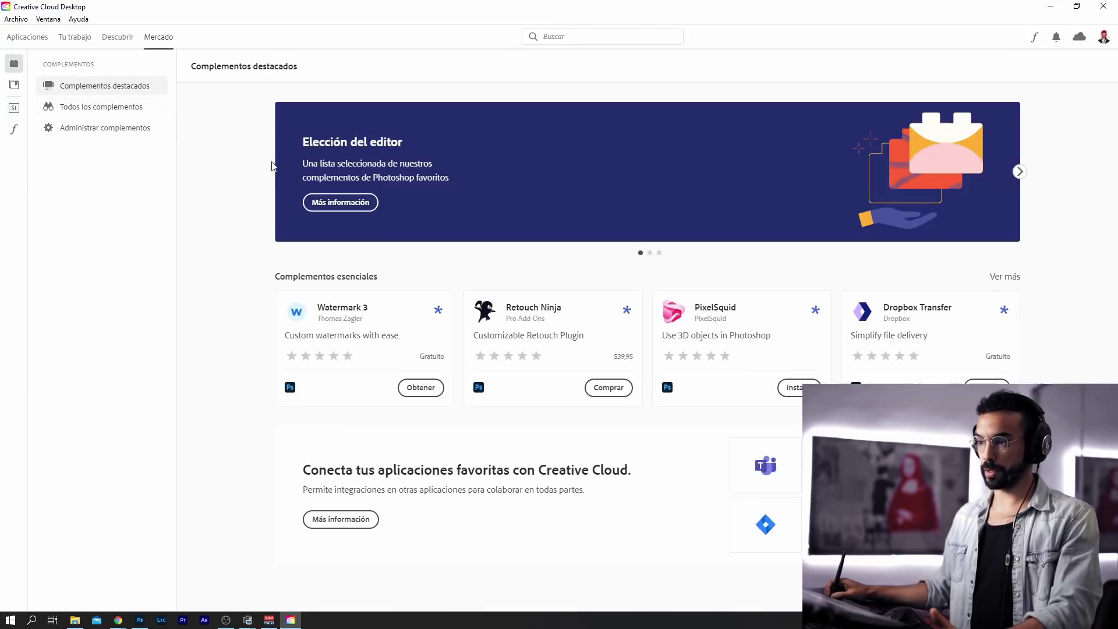
left_click(88, 106)
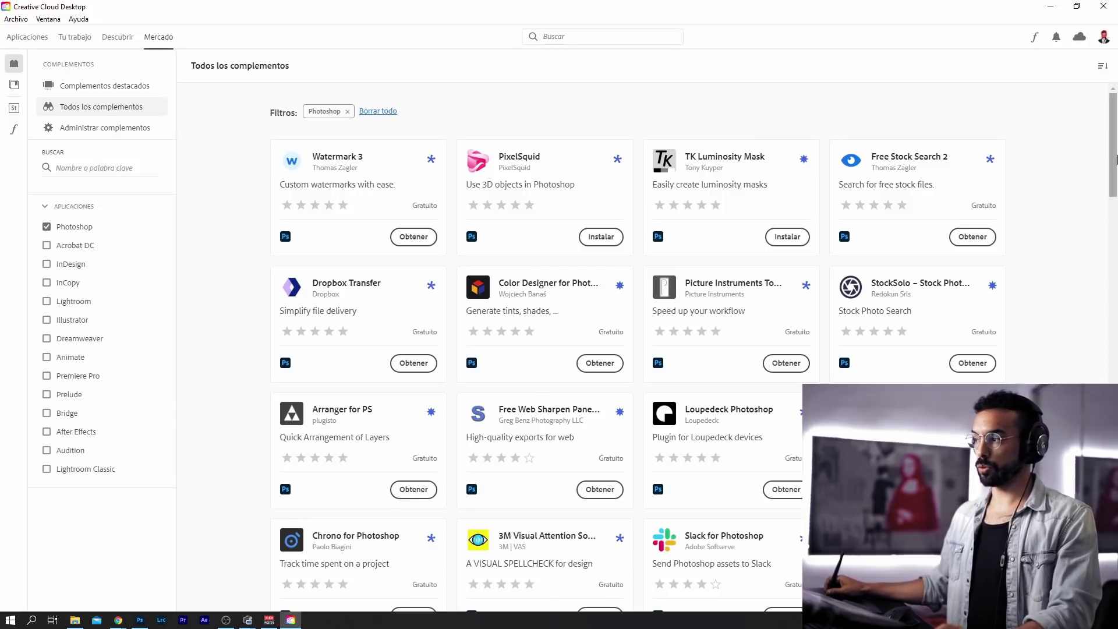
left_click_drag(1116, 159, 1112, 249)
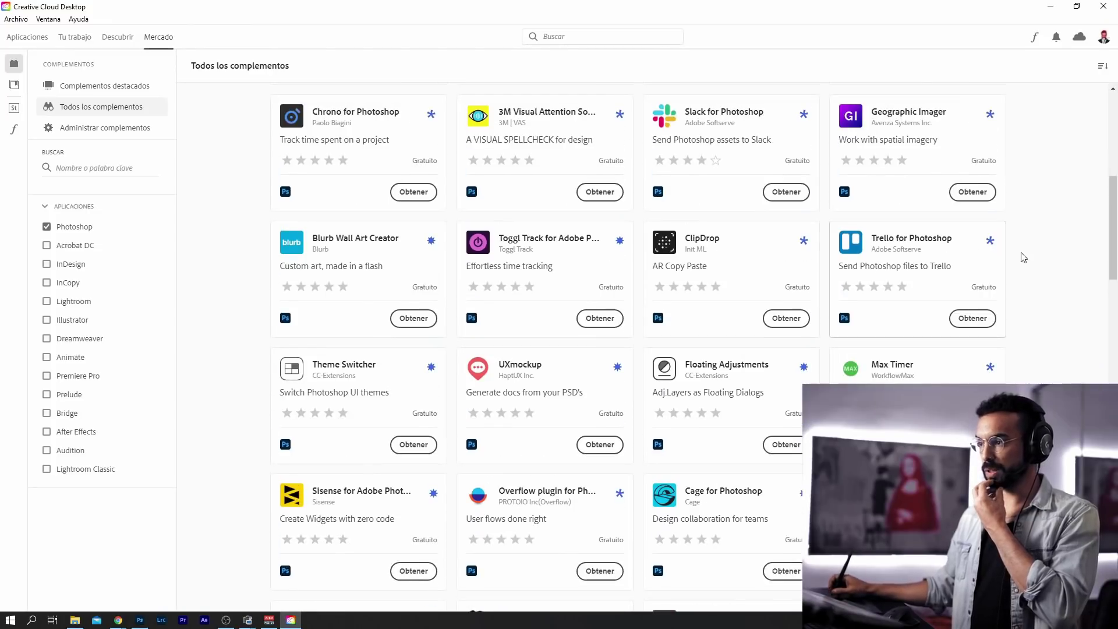
left_click_drag(1105, 226, 1116, 137)
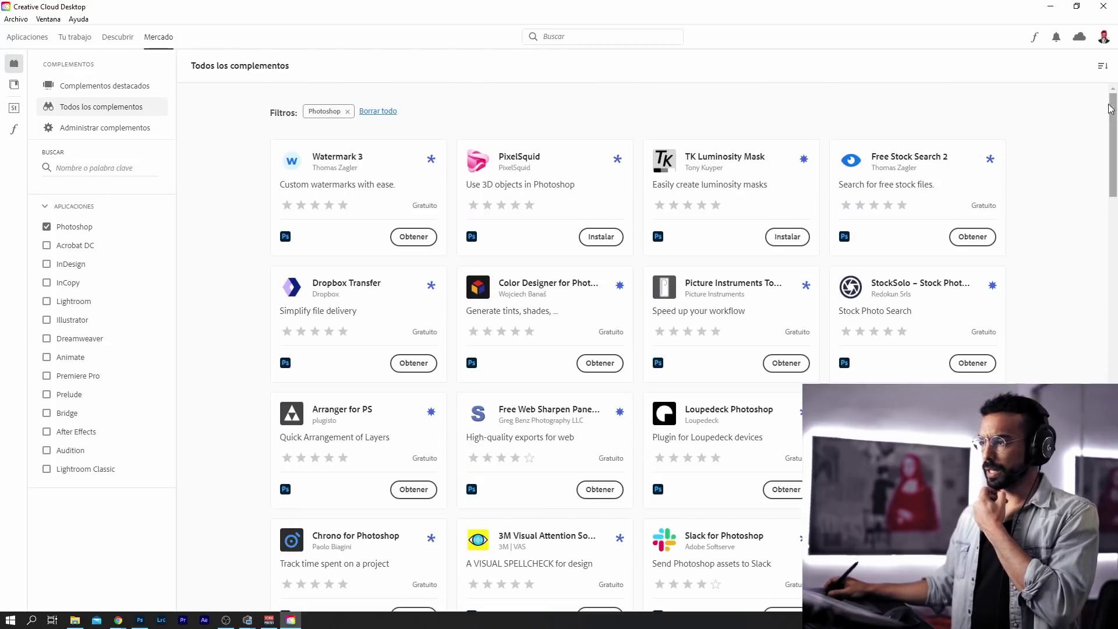
left_click(94, 129)
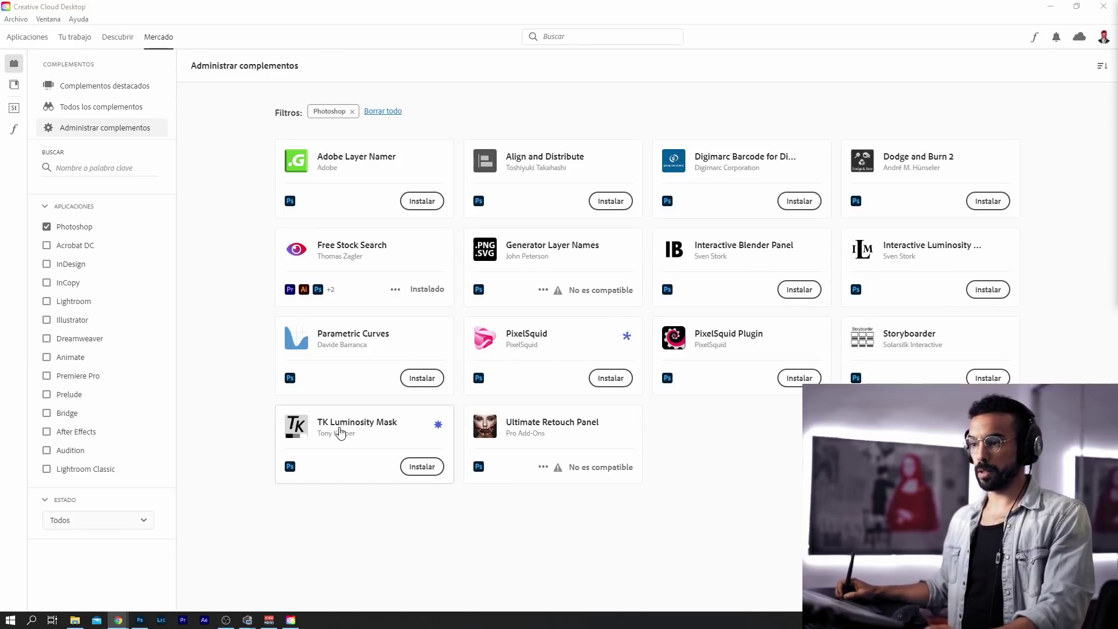
Switch back to Photoshop and open the PixelSquid plugin
left_click(143, 620)
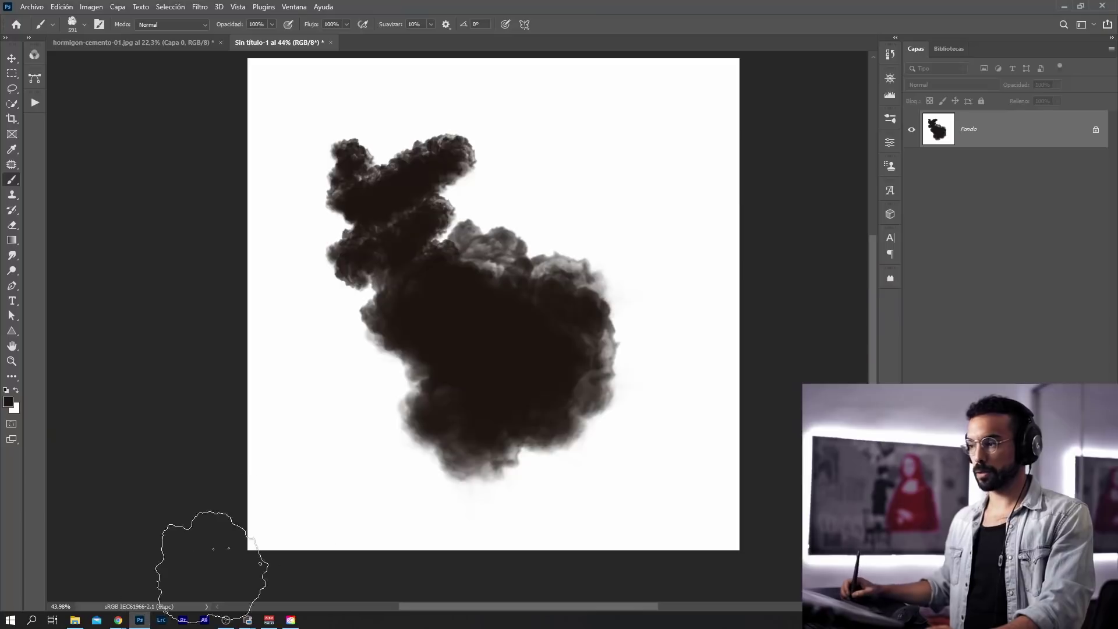
left_click(889, 279)
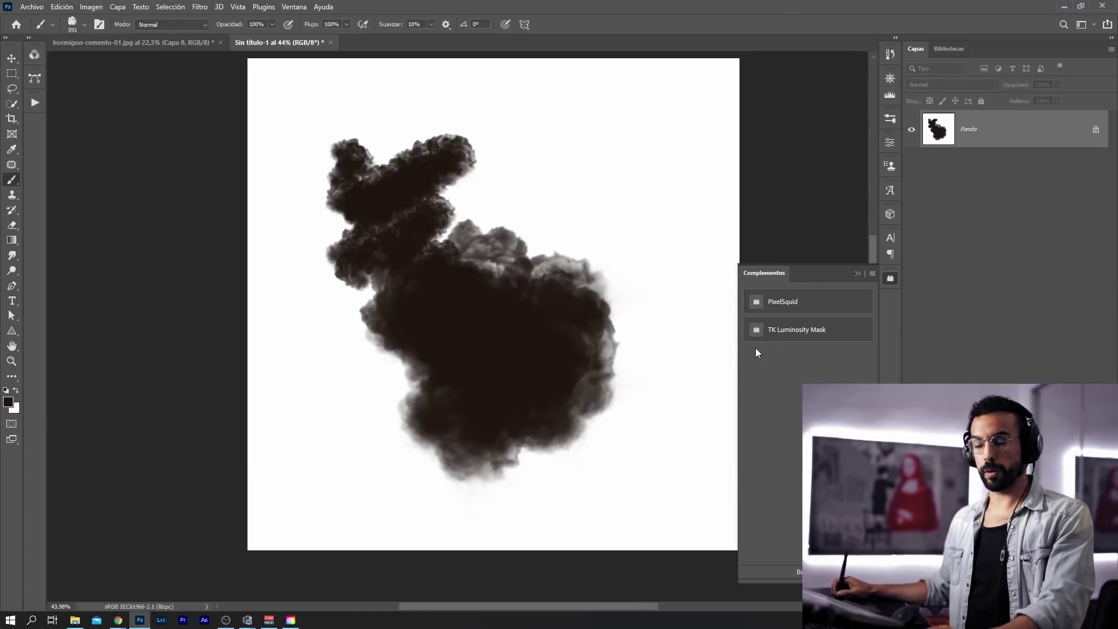
left_click(789, 303)
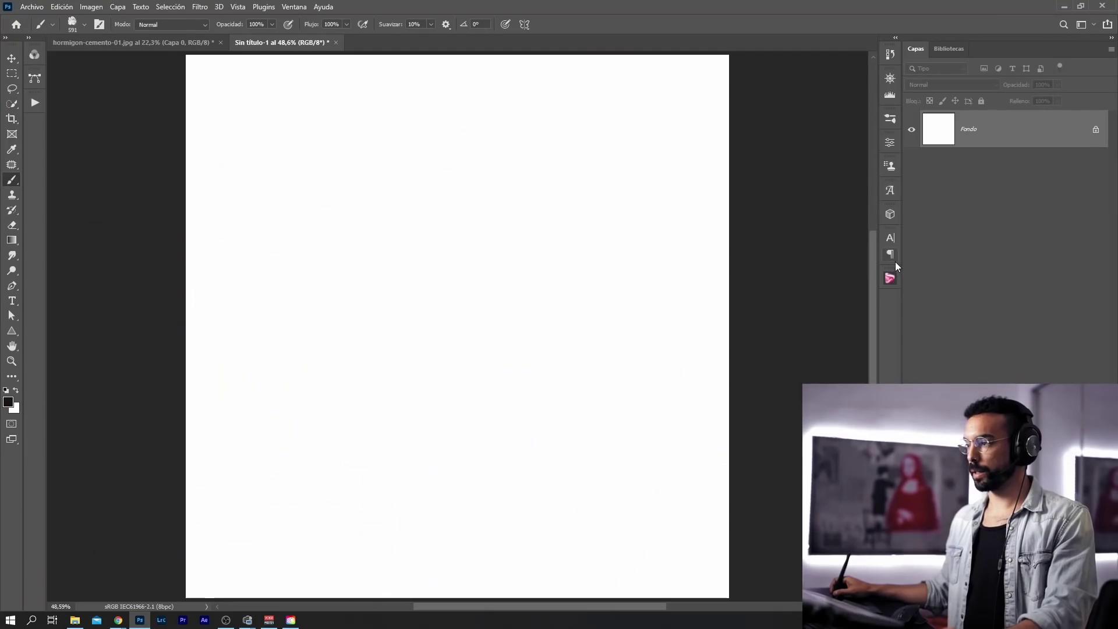
left_click(891, 279)
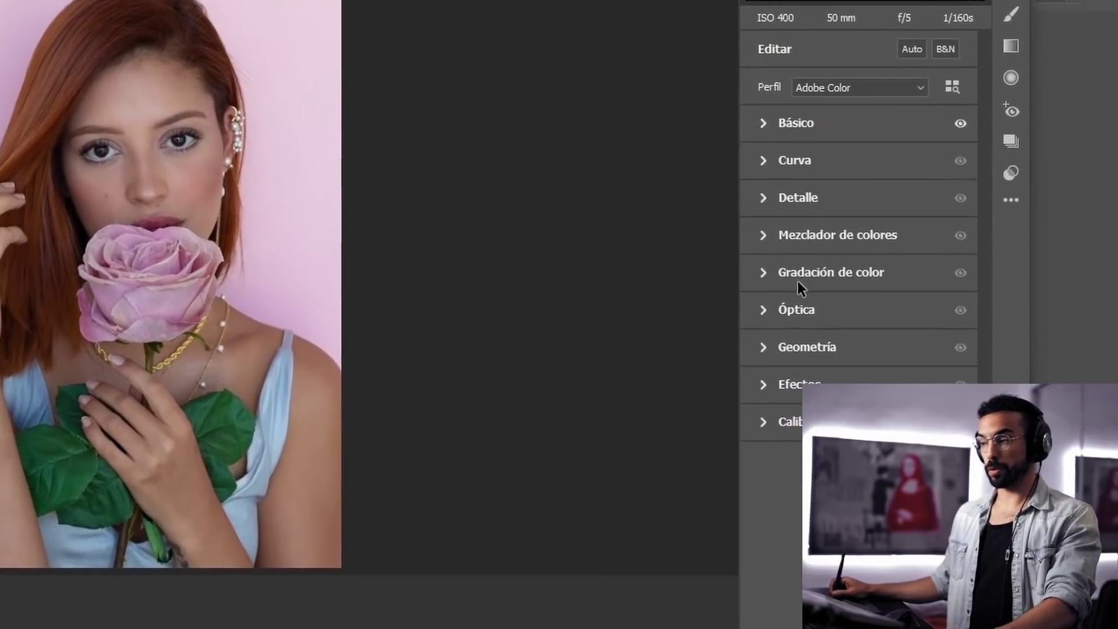
Expand the color grading section, then review the red, green and blue channels of the tone curve
left_click(797, 281)
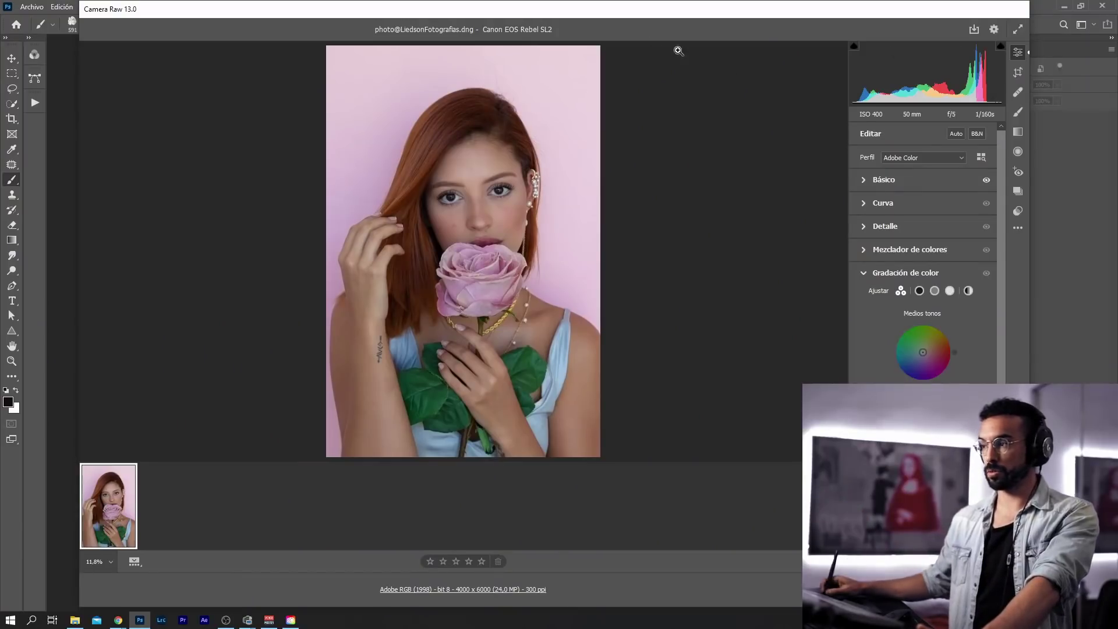
left_click(908, 203)
left_click(919, 222)
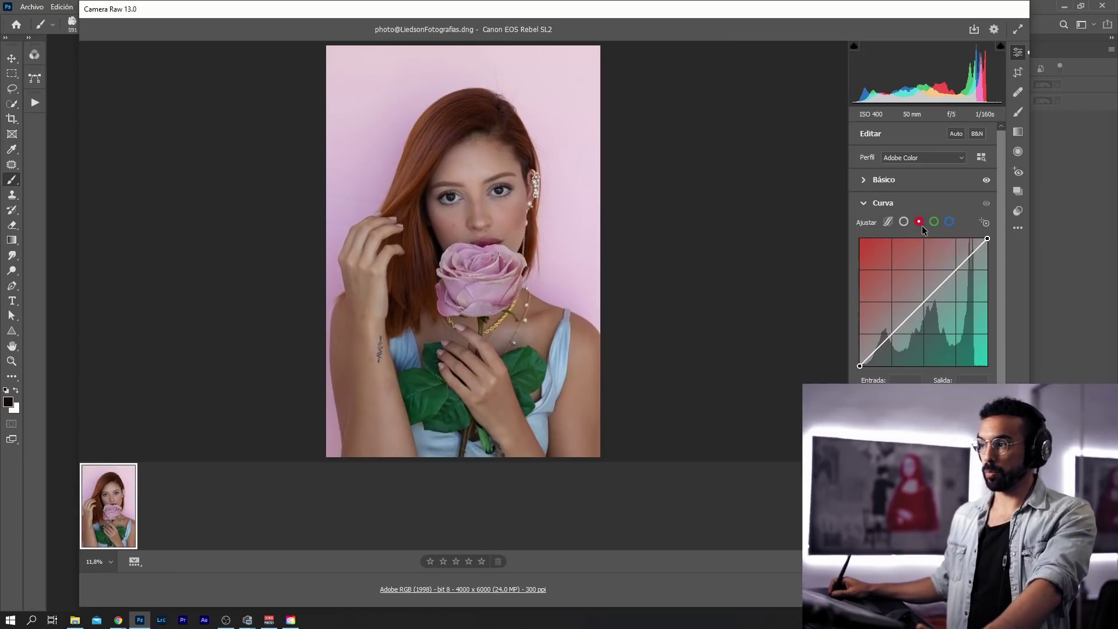
left_click(934, 222)
left_click(949, 222)
left_click(918, 222)
Try bending the red and blue channel curves of the portrait with a midtone point each, and remove both points
mouse_move(916, 309)
left_mouse_down()
mouse_move(914, 290)
mouse_move(933, 311)
left_mouse_up()
left_click(950, 223)
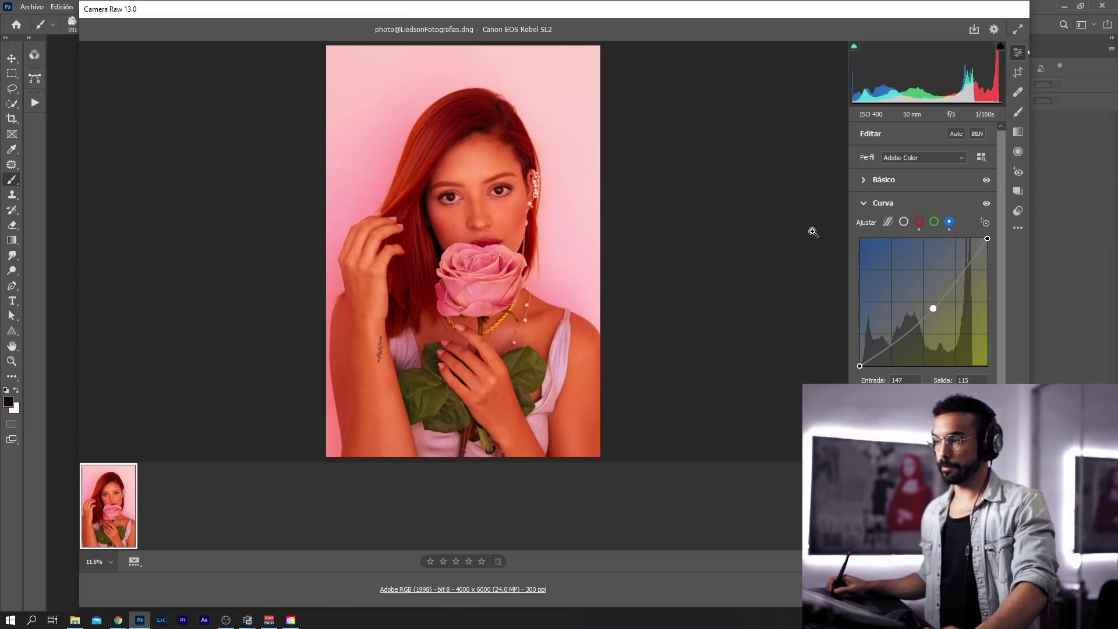
double_click(933, 310)
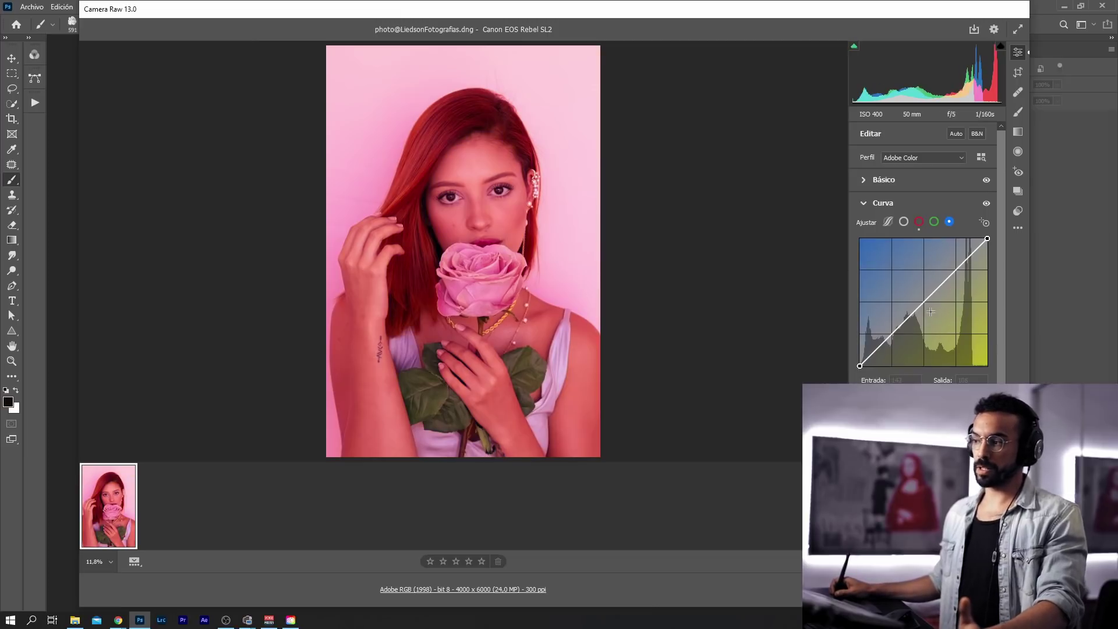
left_click(919, 221)
double_click(913, 291)
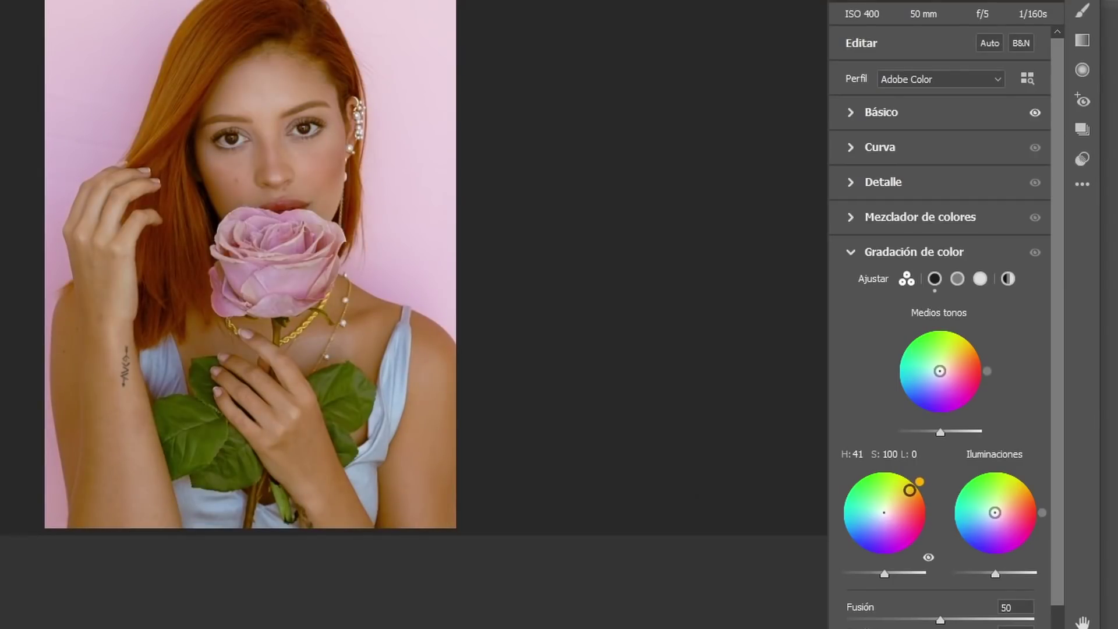
Try grading the portrait's shadows toward blue and its midtones toward yellow-orange with the color wheels
left_click_drag(909, 490, 844, 585)
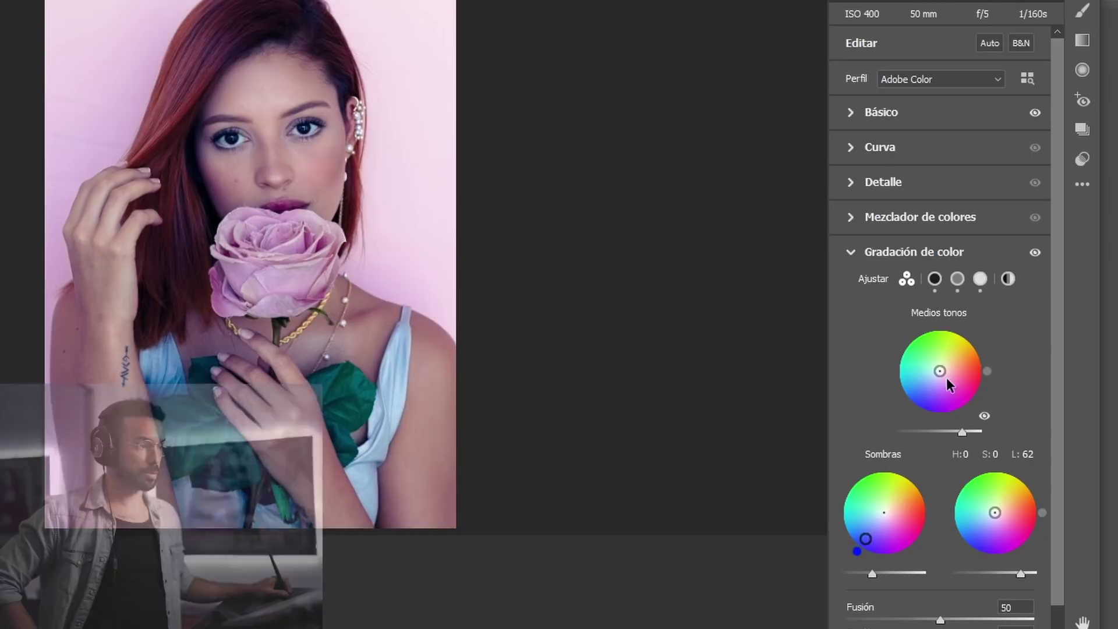
left_click_drag(940, 371, 950, 350)
mouse_move(866, 538)
left_mouse_down()
mouse_move(876, 513)
mouse_move(873, 536)
left_mouse_up()
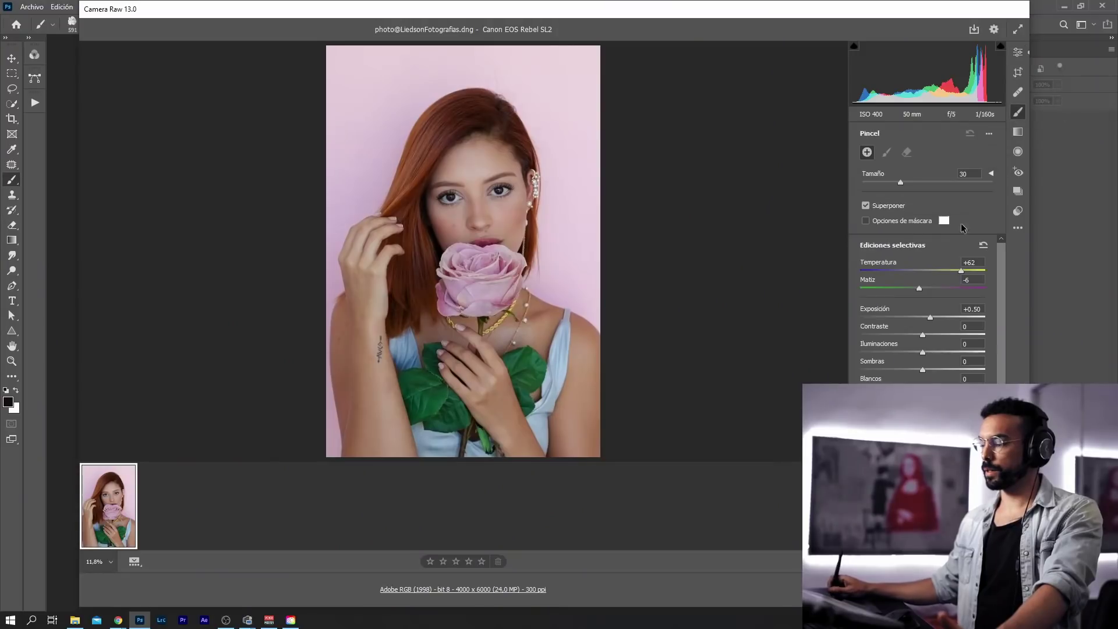
Paint over the woman with the size 30 adjustment brush and shift the brushed area's temperature strongly toward blue
mouse_move(495, 99)
left_mouse_down()
mouse_move(386, 115)
mouse_move(325, 325)
mouse_move(569, 287)
mouse_move(662, 374)
mouse_move(374, 499)
left_mouse_up()
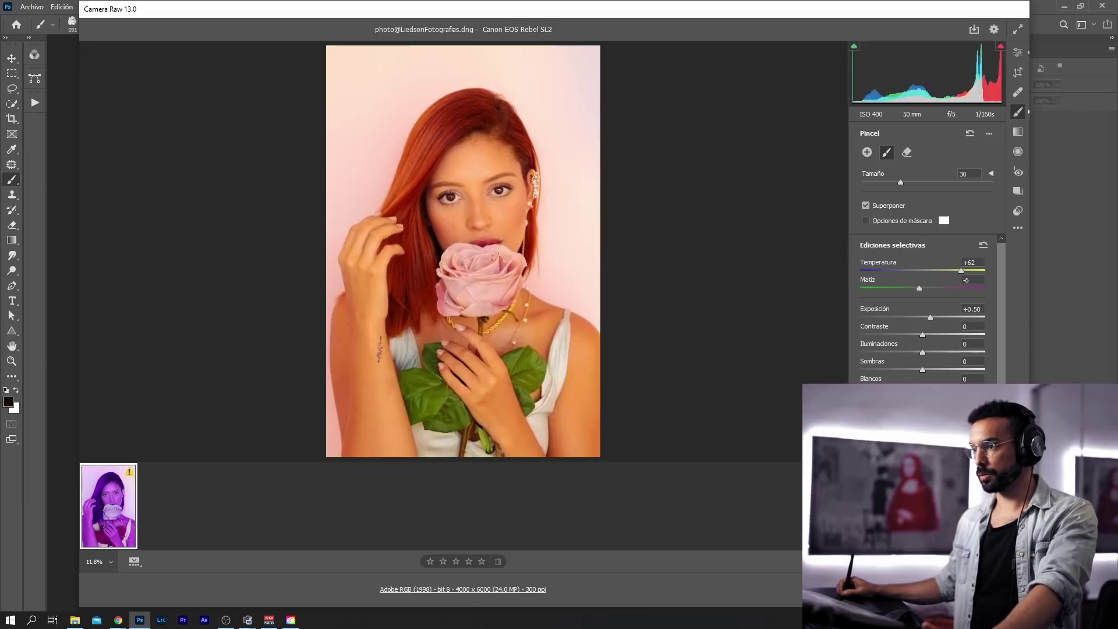
mouse_move(922, 271)
left_mouse_down()
mouse_move(859, 271)
mouse_move(890, 288)
mouse_move(908, 283)
mouse_move(867, 271)
left_mouse_up()
Restrict the brushed adjustment with a Luminance range mask of 0 to 19 and reduce its smoothing slightly
scroll(955, 523, "down", 5)
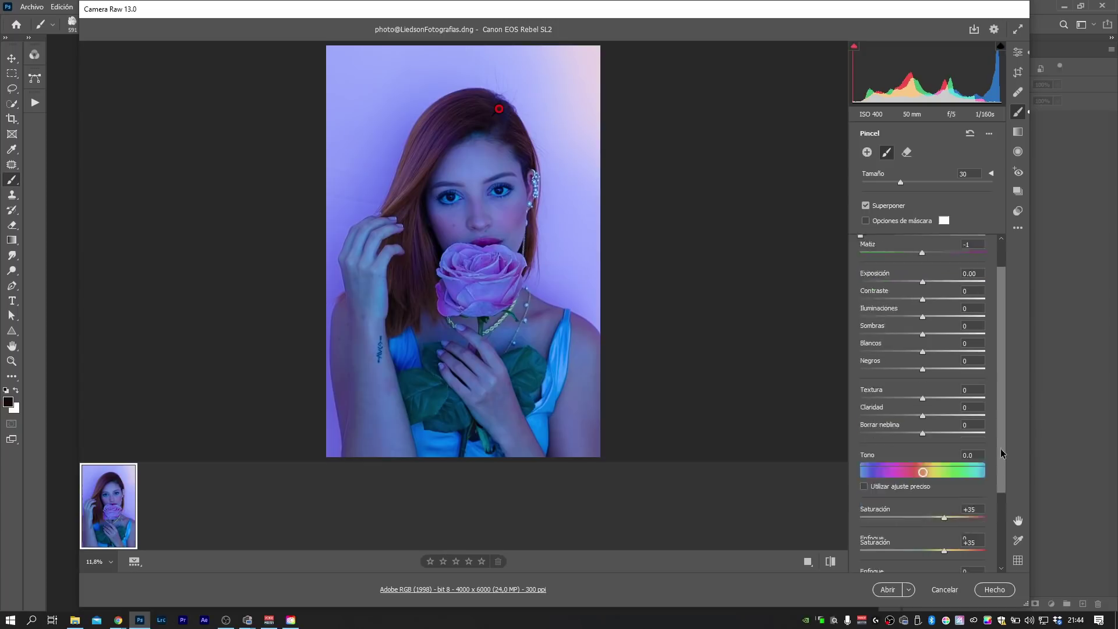
left_click(938, 560)
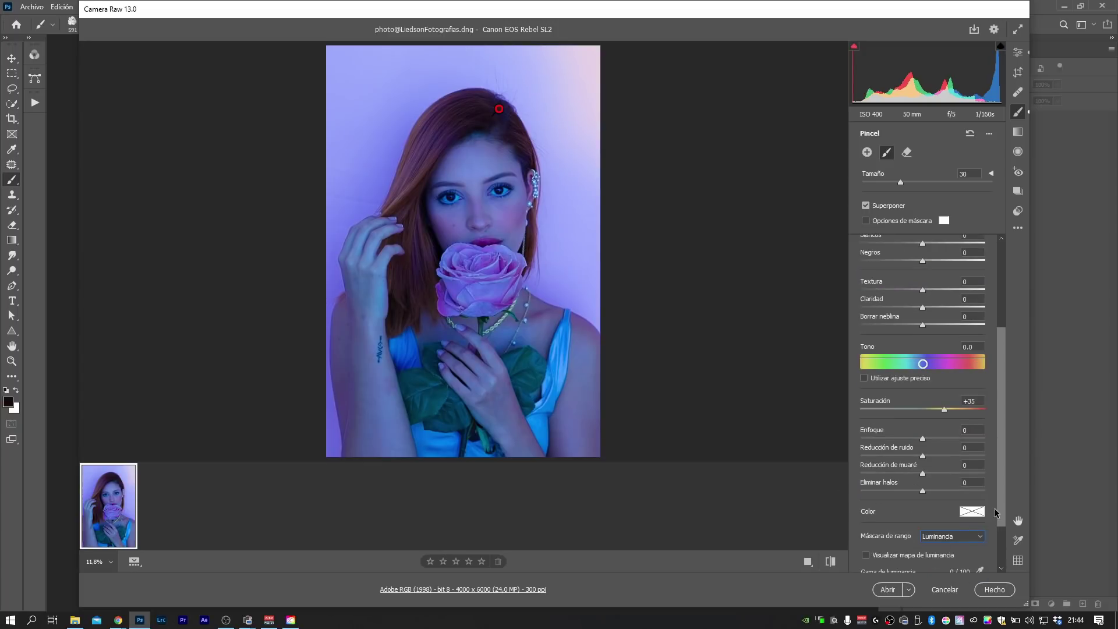
scroll(994, 508, "down", 2)
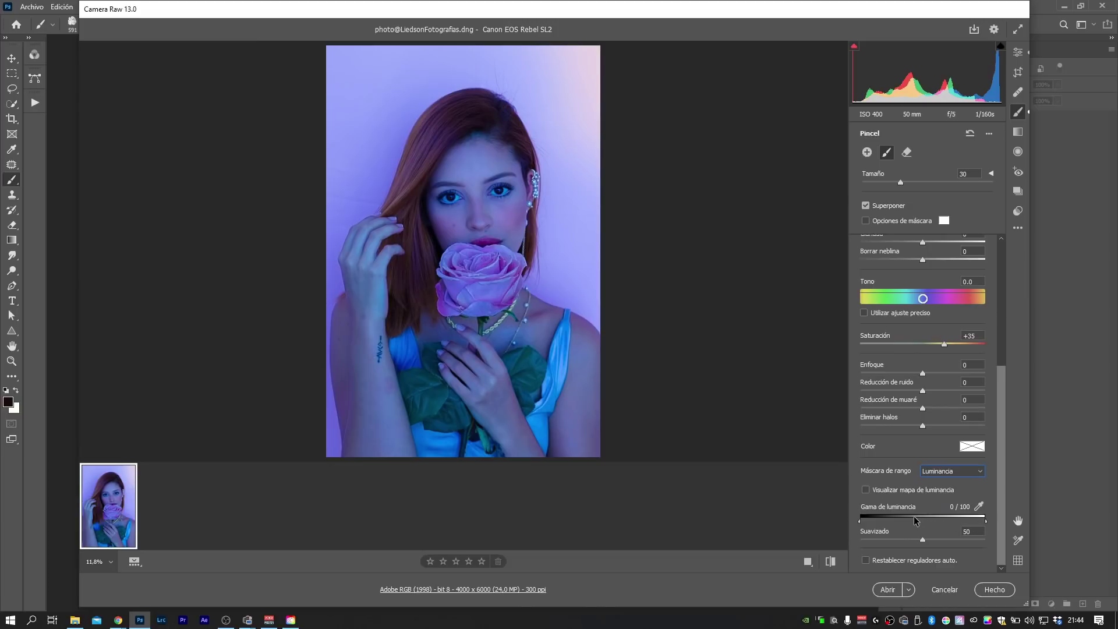
left_click_drag(986, 519, 886, 525)
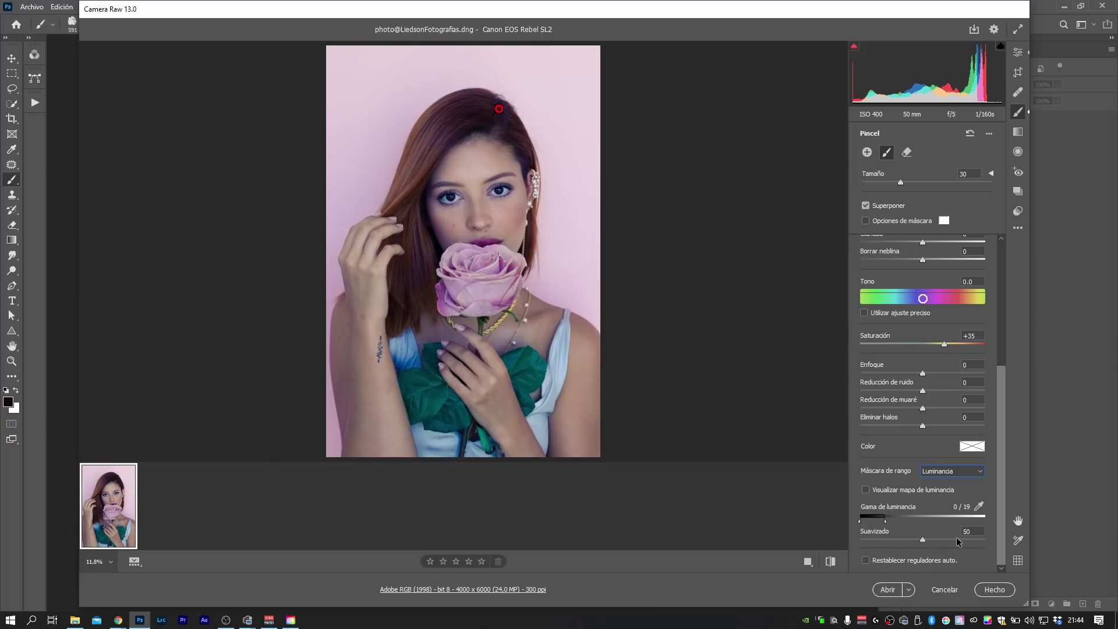
mouse_move(922, 541)
left_mouse_down()
mouse_move(887, 547)
mouse_move(909, 546)
left_mouse_up()
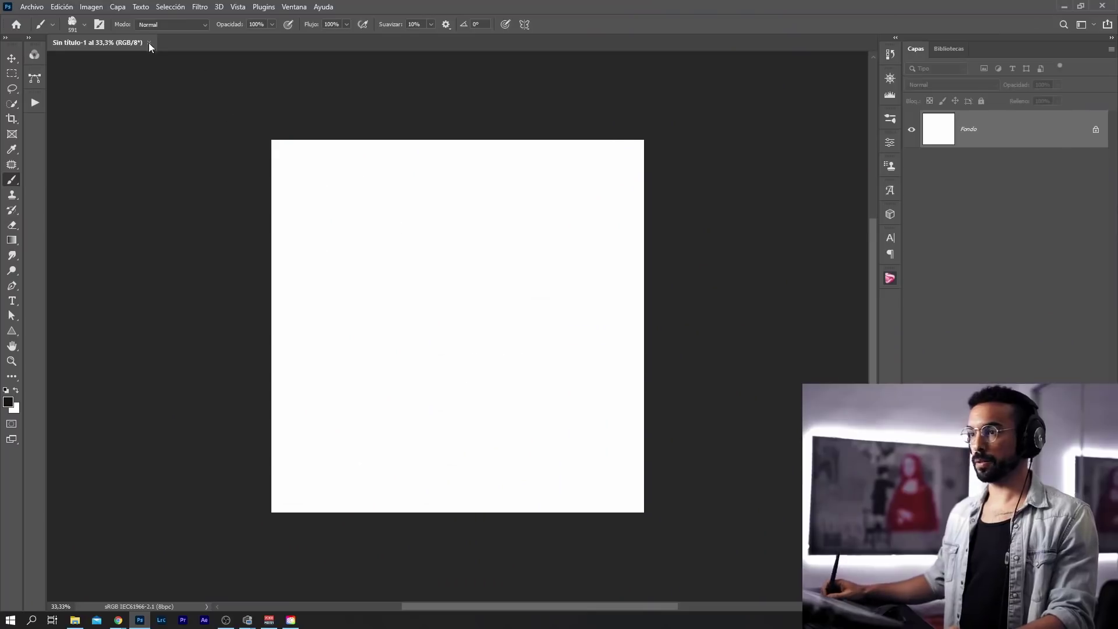
Convert the blank RGB document to 16 bits per channel
left_click(91, 7)
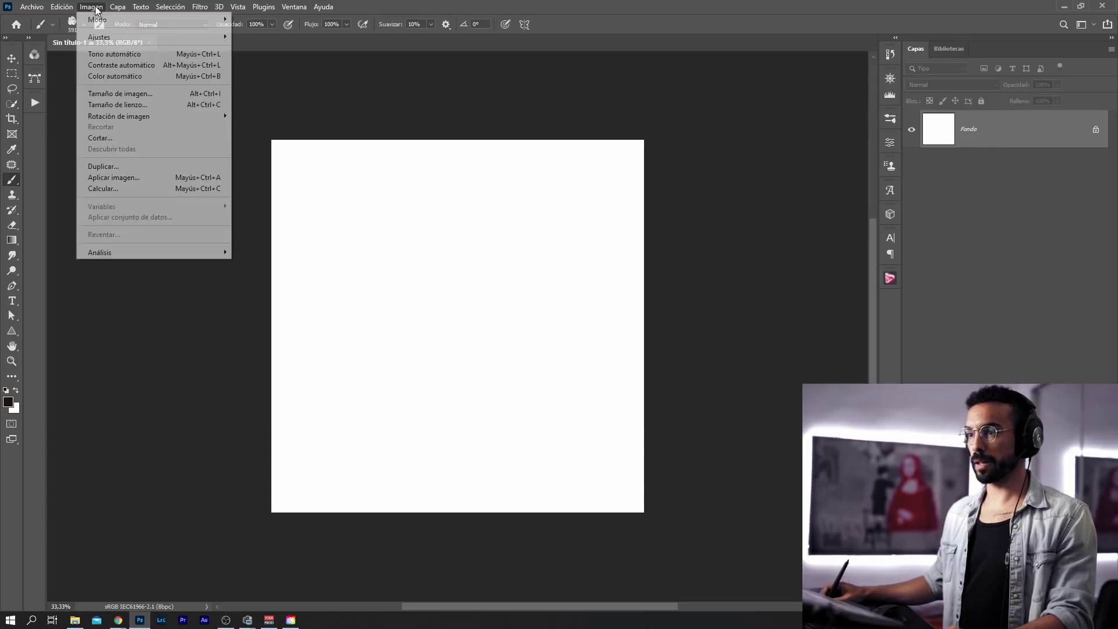
mouse_move(114, 25)
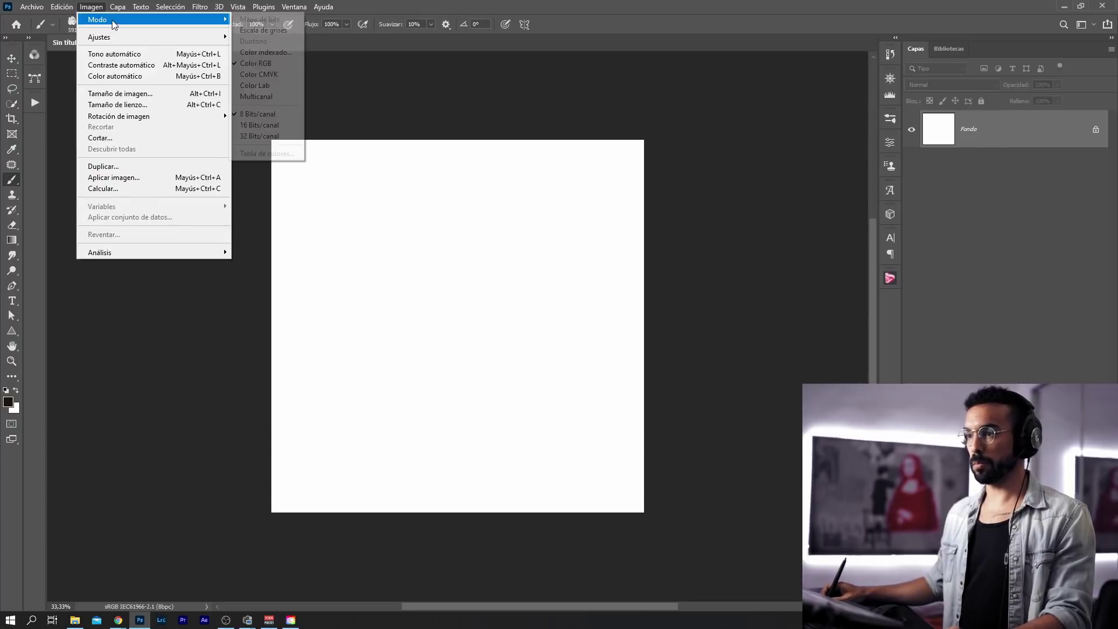
left_click(261, 125)
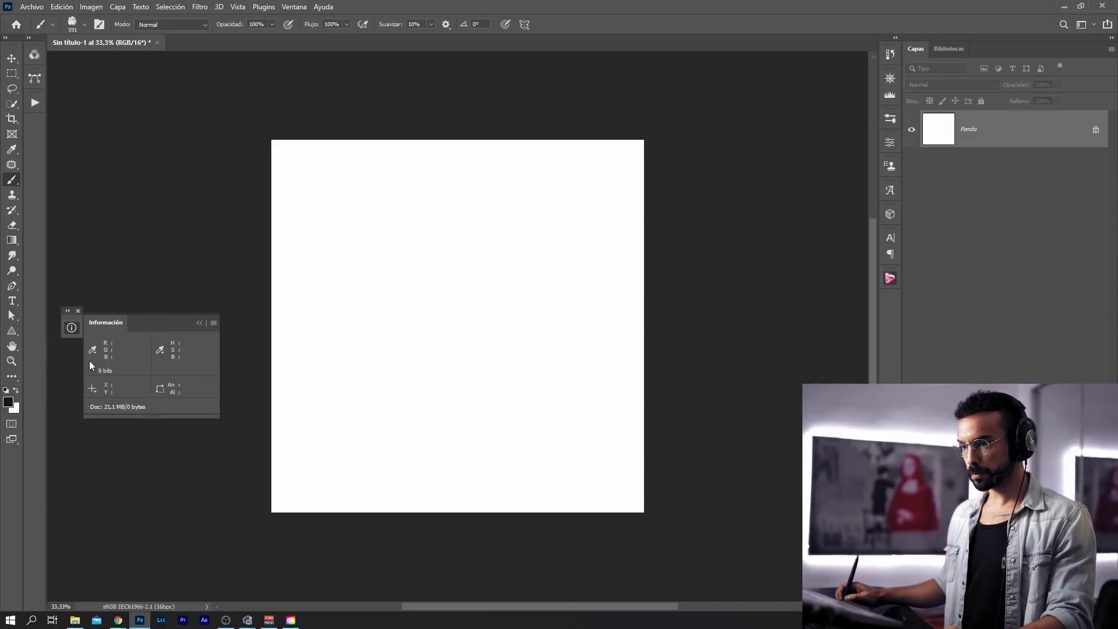
Examine the Info readout's bit-depth options, calculating 2^16 in Calculator and returning to Photoshop
left_click(92, 350)
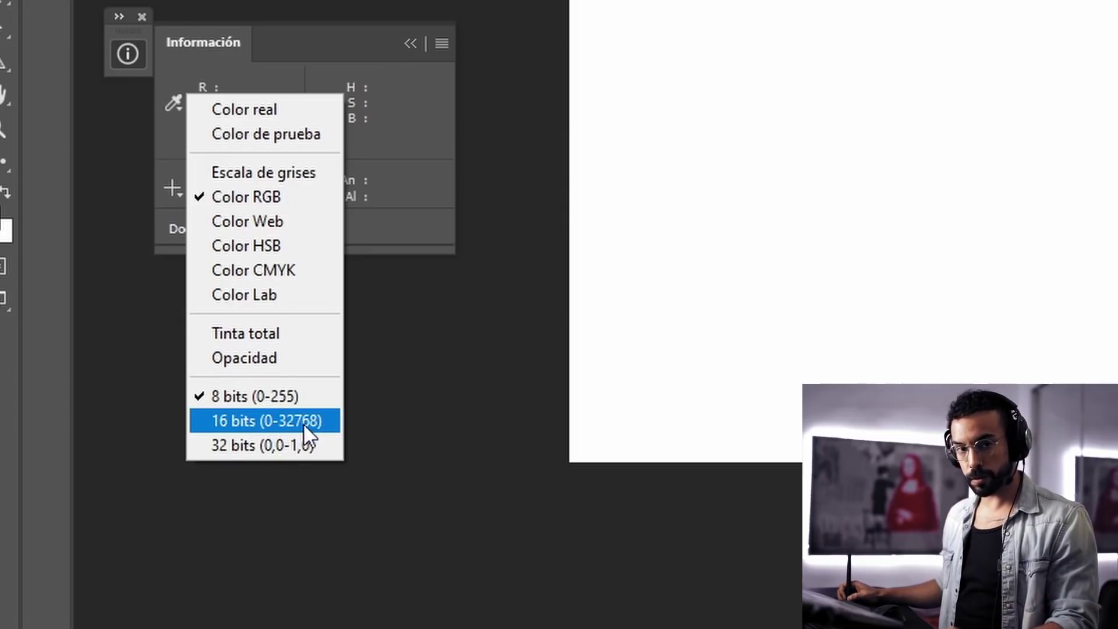
left_click(435, 411)
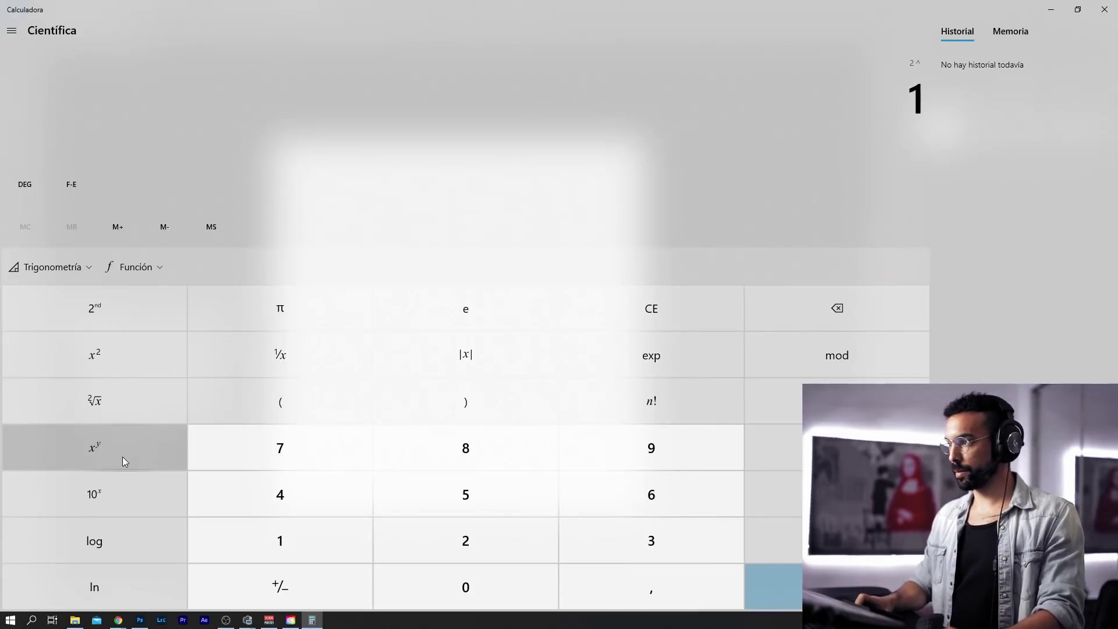
key("6")
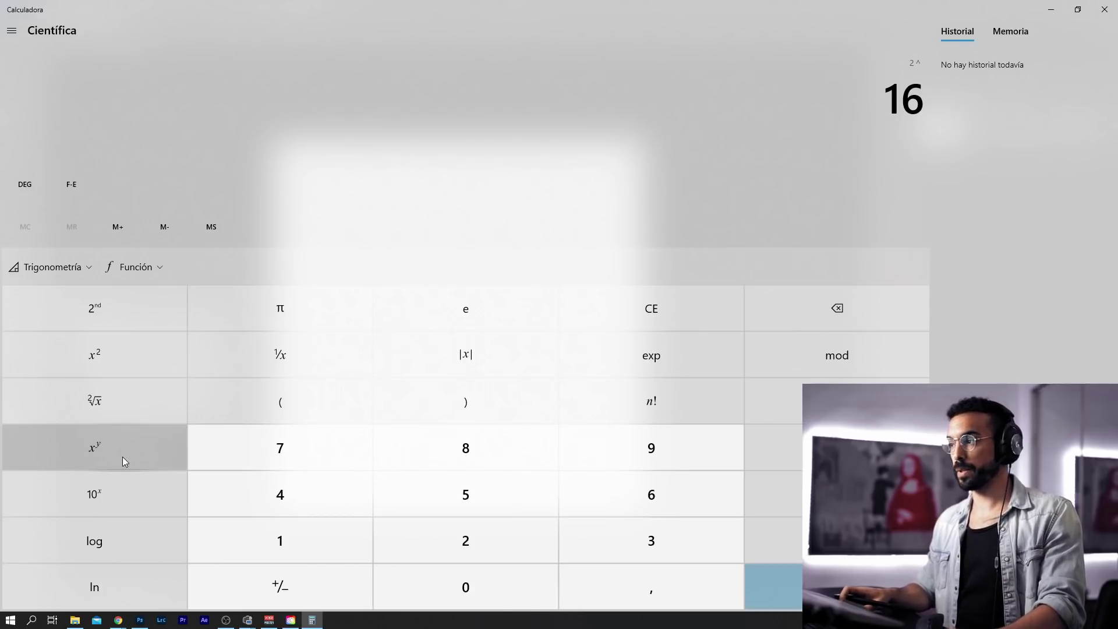
key("Return")
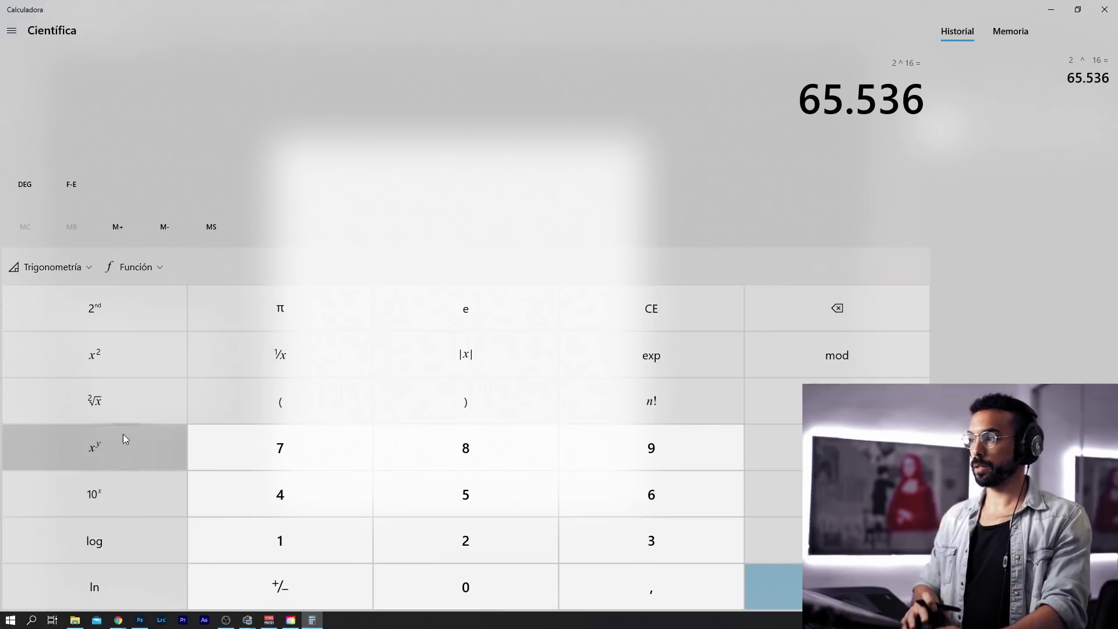
left_click(140, 620)
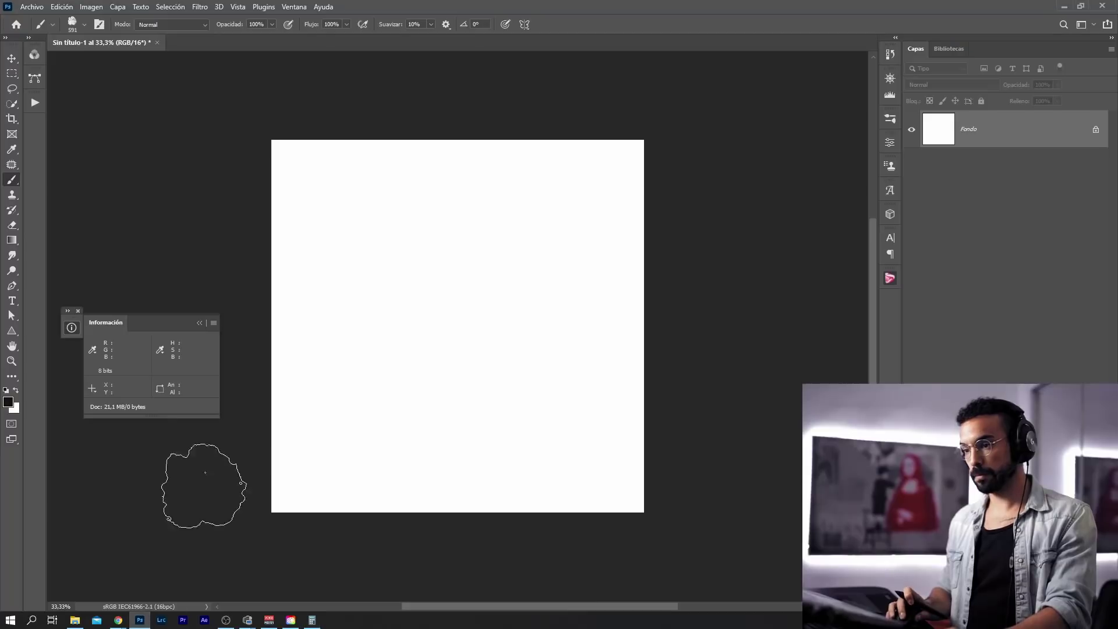
left_click(92, 349)
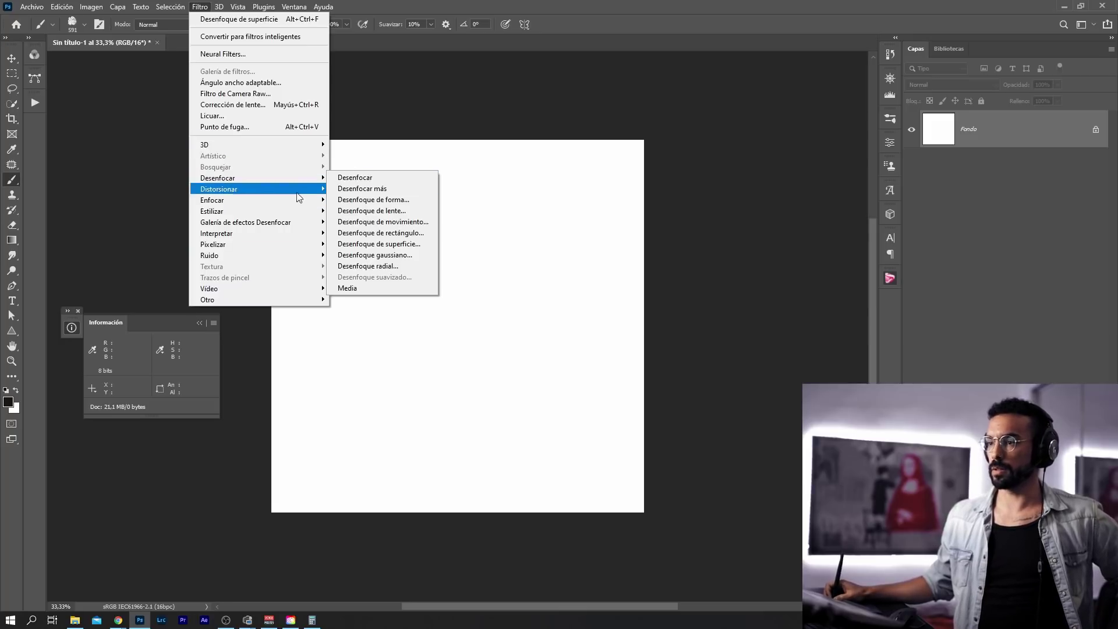
Compare the filters available at 16 and 32 bits per channel, and examine the adjustment layers offered in the 32-bit document
mouse_move(312, 181)
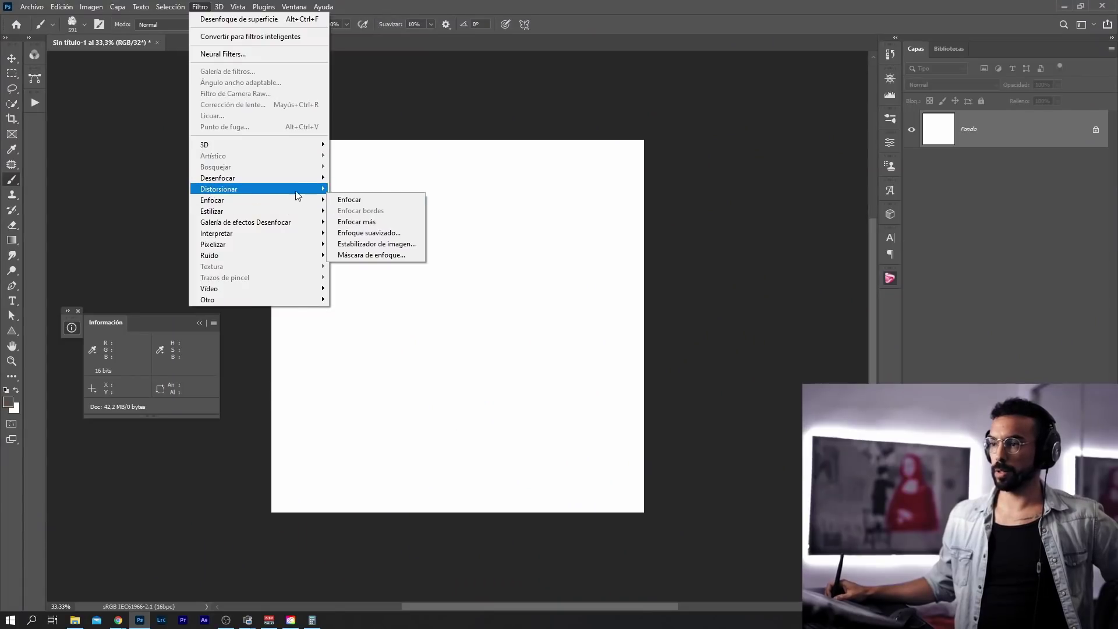
mouse_move(302, 178)
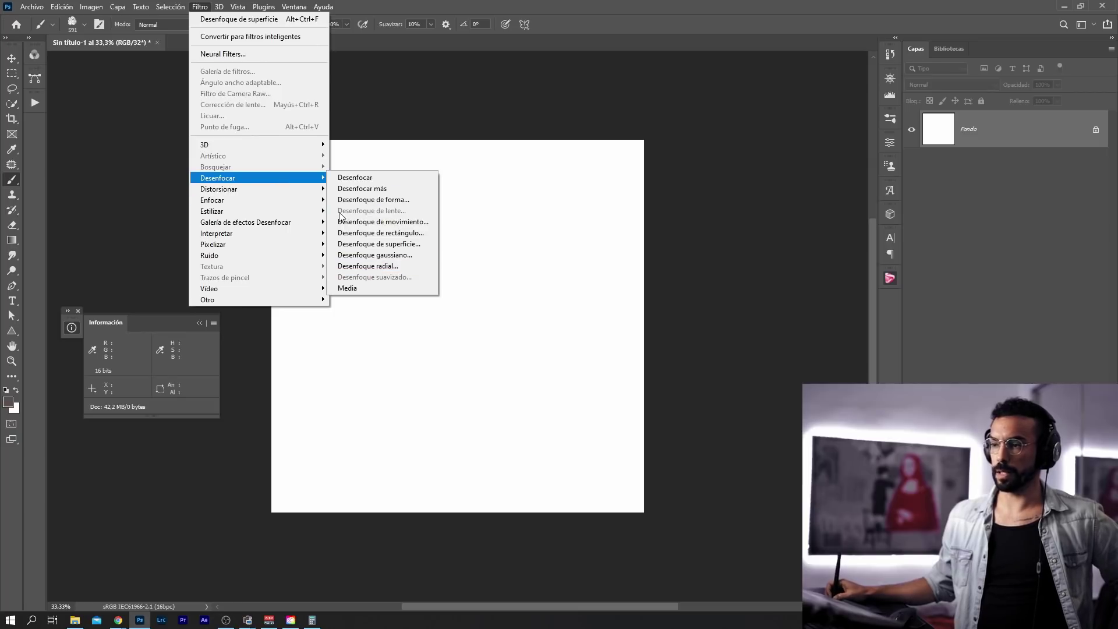
mouse_move(262, 211)
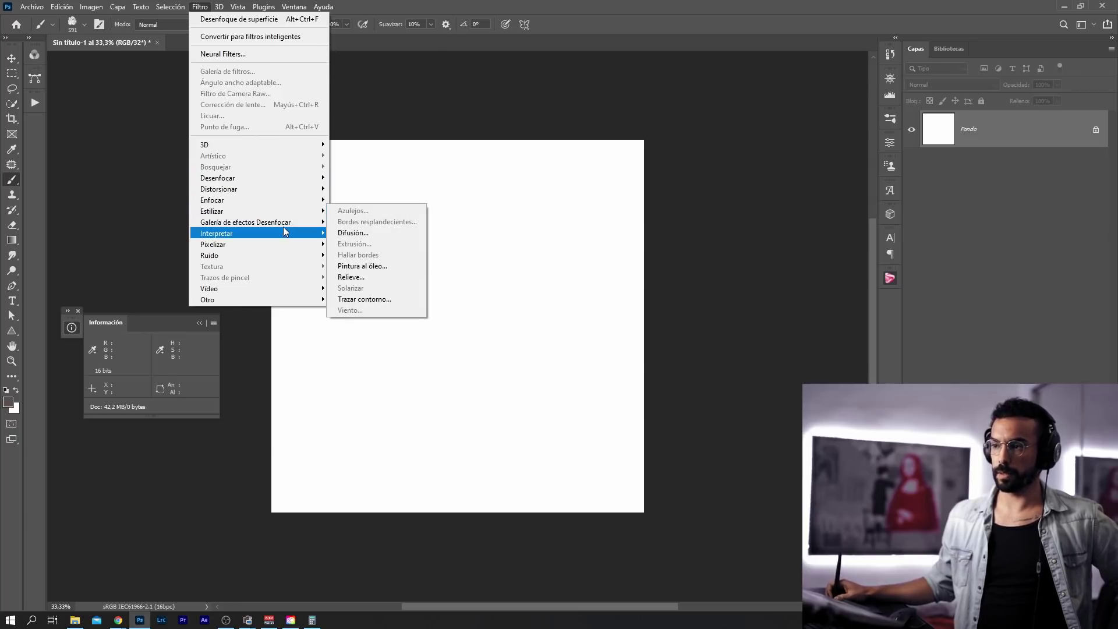
mouse_move(302, 233)
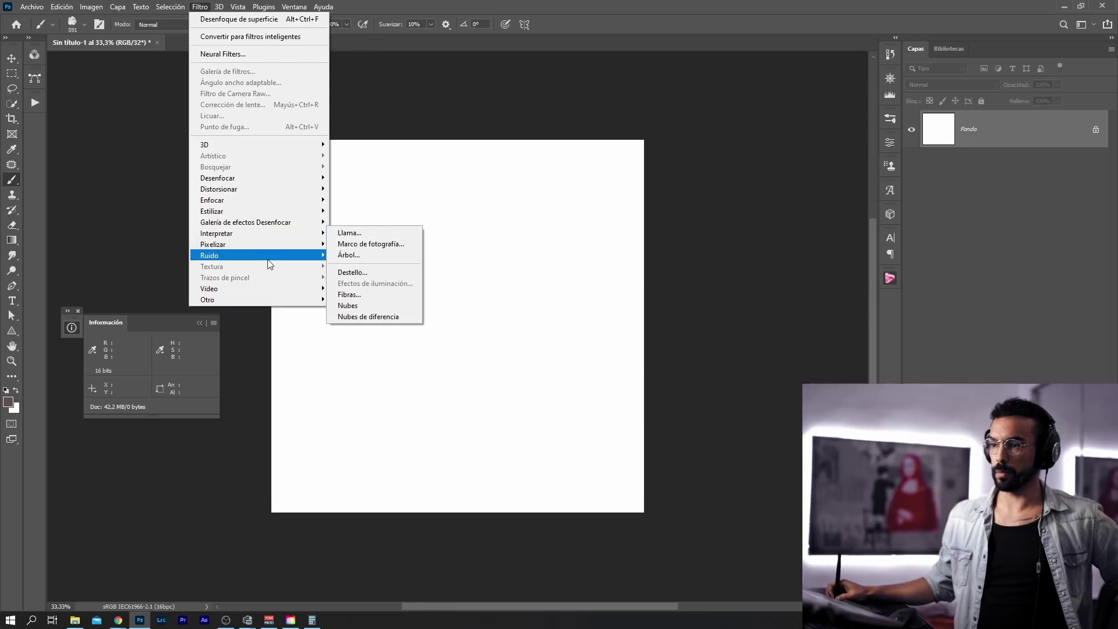
left_click(472, 250)
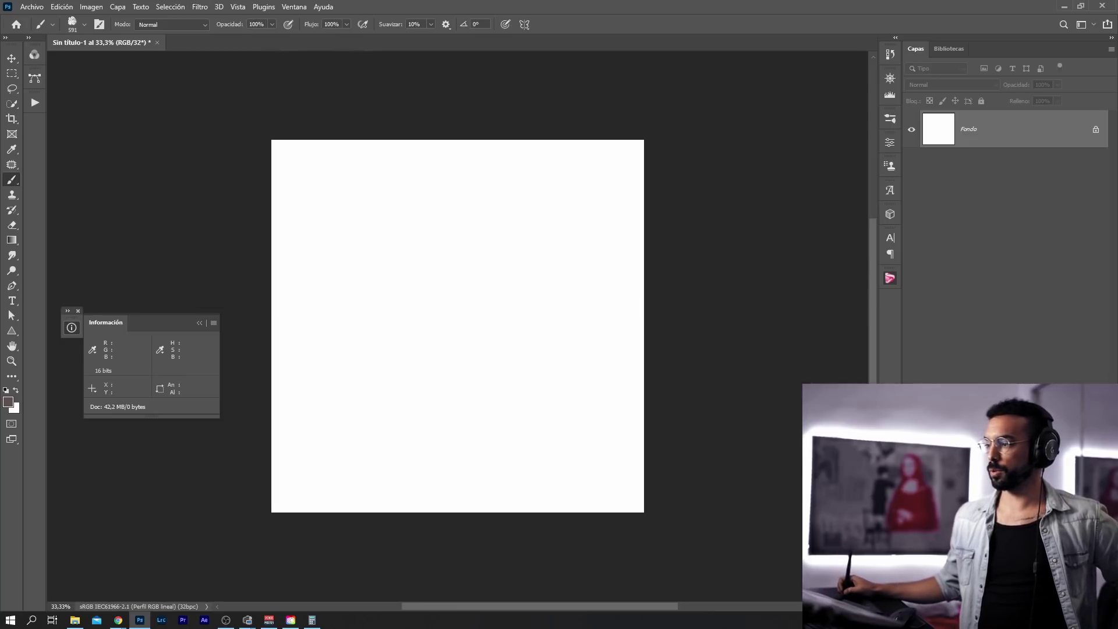
left_click(1050, 605)
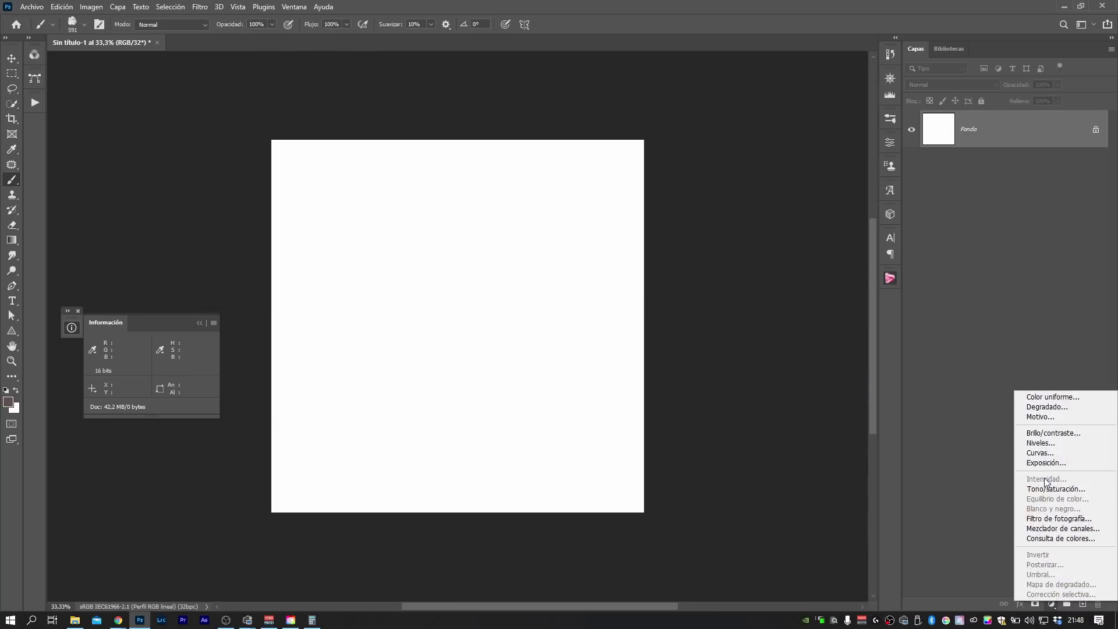